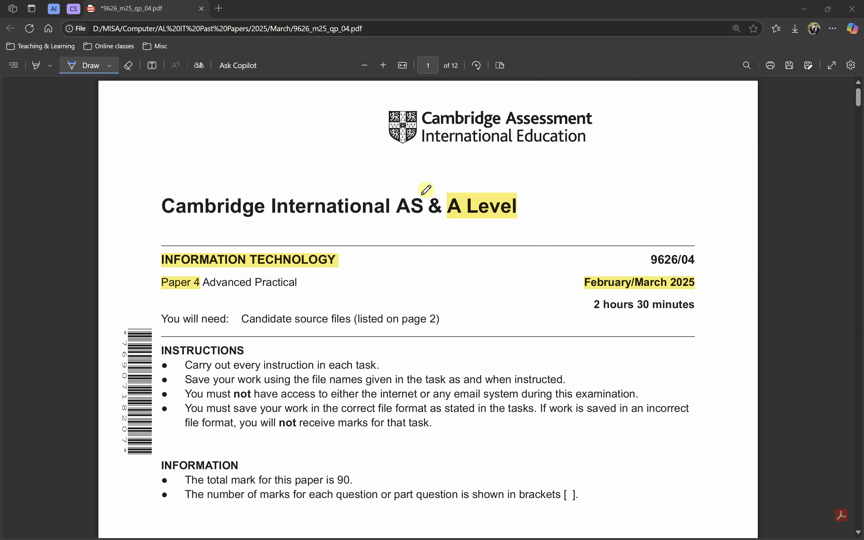
- Look through the exam paper to Task 2 and examine the jigsaw piece template figure and its dimensions
{"action": "scroll", "coordinate": [517, 364], "scroll_direction": "down", "scroll_amount": 15}
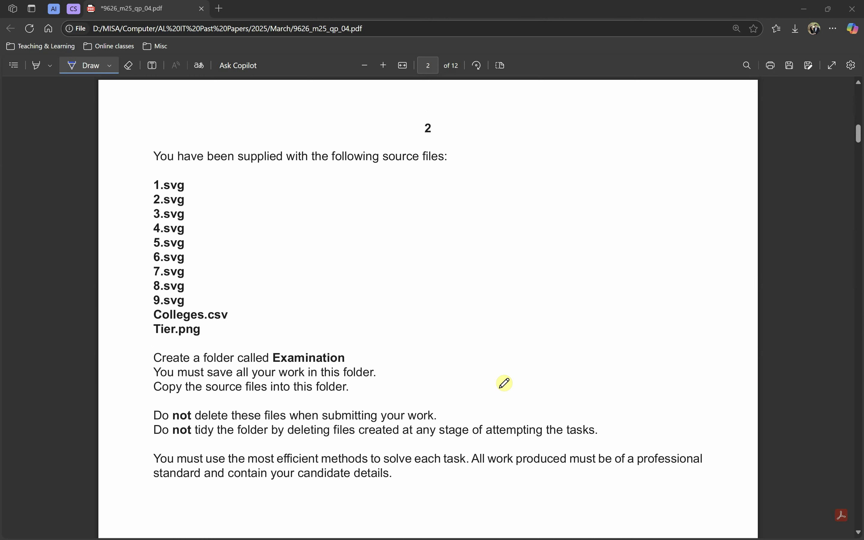
{"action": "scroll", "coordinate": [504, 383], "scroll_direction": "down", "scroll_amount": 20}
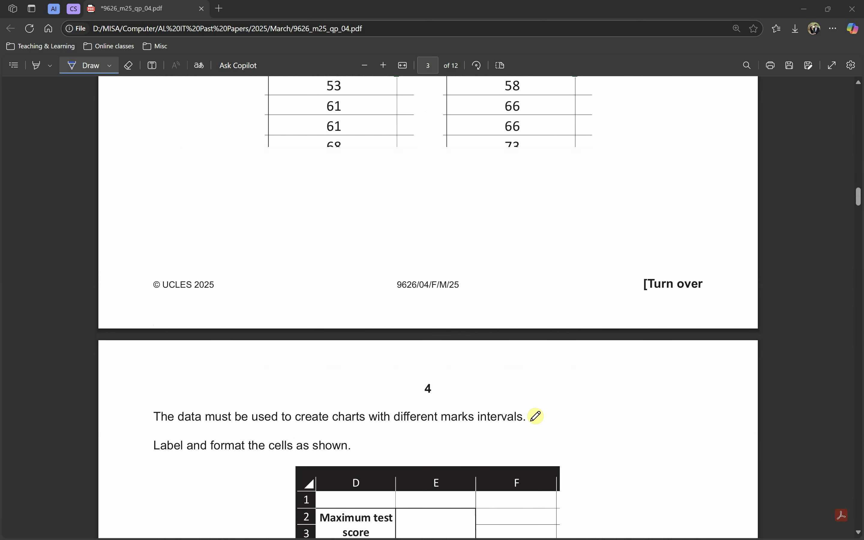
{"action": "scroll", "coordinate": [535, 416], "scroll_direction": "down", "scroll_amount": 20}
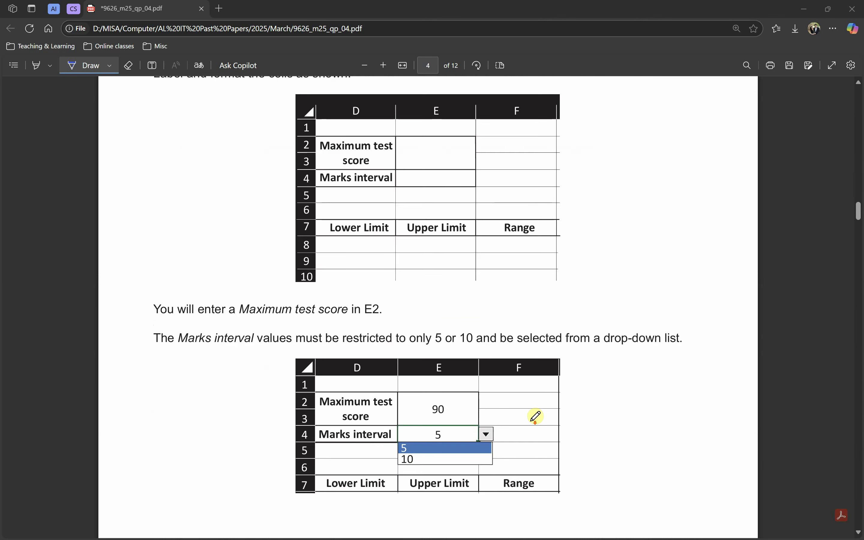
{"action": "scroll", "coordinate": [535, 422], "scroll_direction": "down", "scroll_amount": 20}
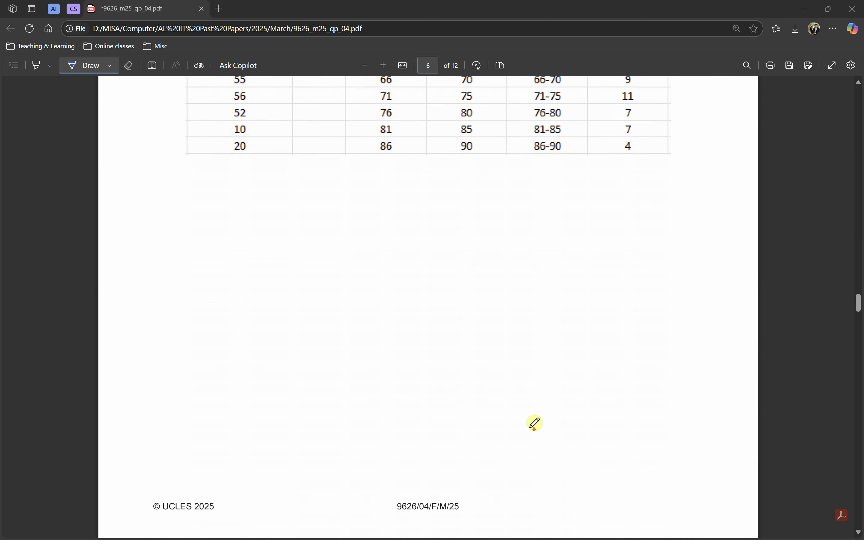
{"action": "scroll", "coordinate": [534, 427], "scroll_direction": "down", "scroll_amount": 4}
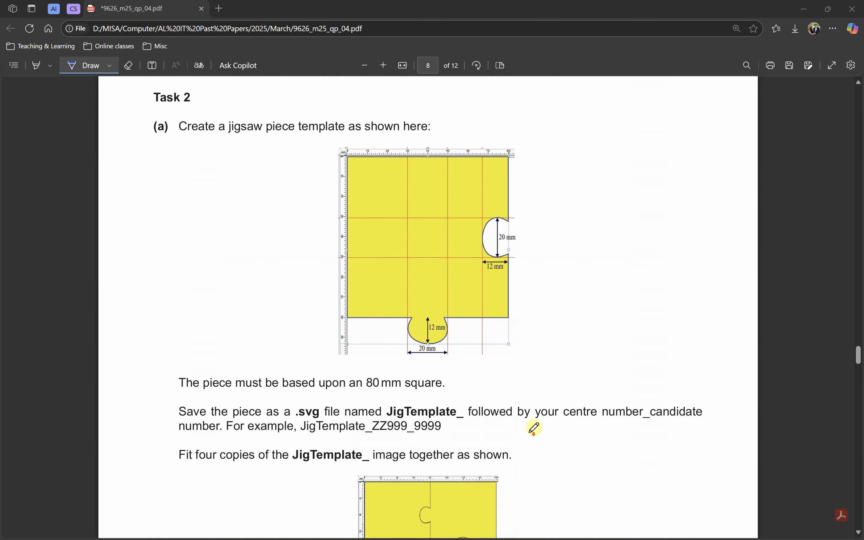
{"action": "scroll", "coordinate": [454, 372], "scroll_direction": "up", "scroll_amount": 3}
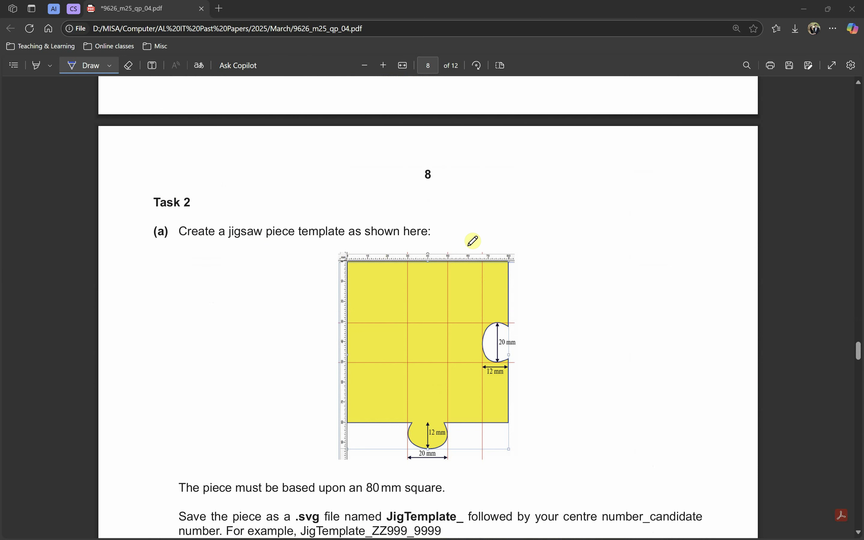
{"action": "scroll", "coordinate": [461, 395], "scroll_direction": "up", "scroll_amount": 1}
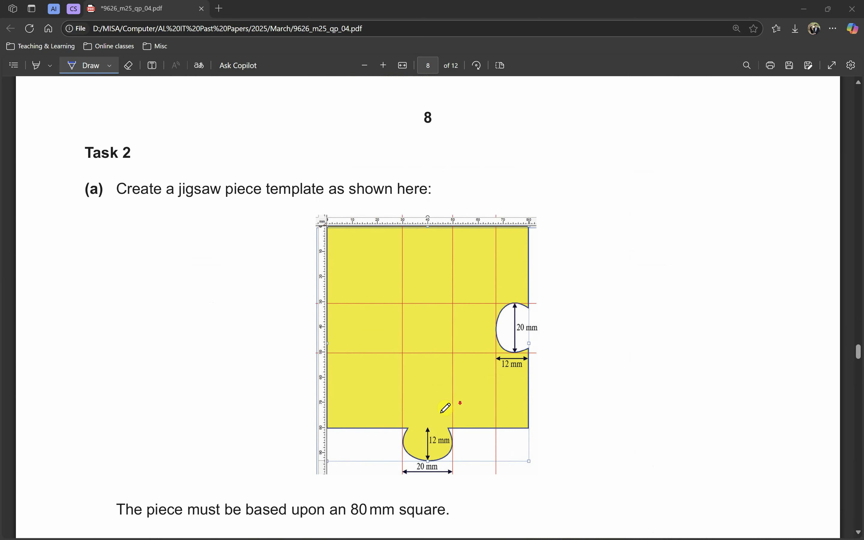
{"action": "scroll", "coordinate": [449, 407], "scroll_direction": "down", "scroll_amount": 3}
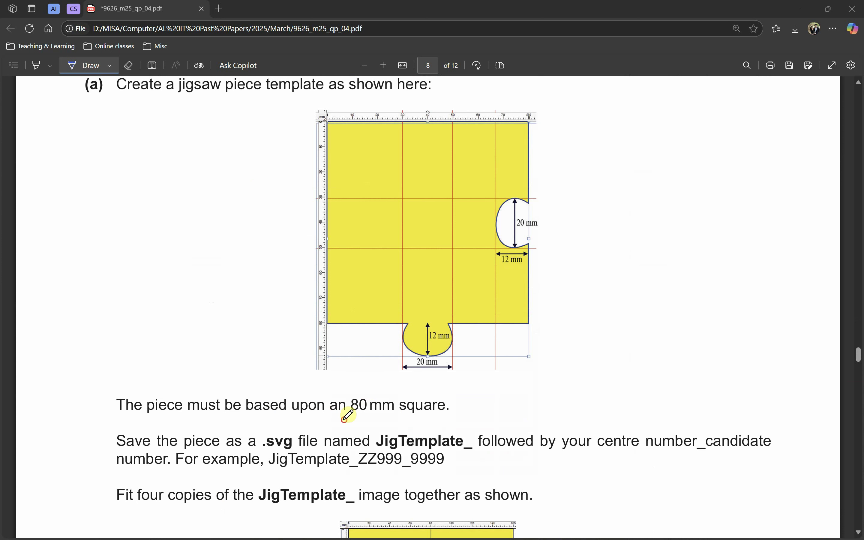
- Underline the "80 mm square" requirement in ink, mark the piece's height limits along the vertical ruler and write 92 beside the lowest mark
{"action": "left_click_drag", "start_coordinate": [344, 420], "coordinate": [454, 423]}
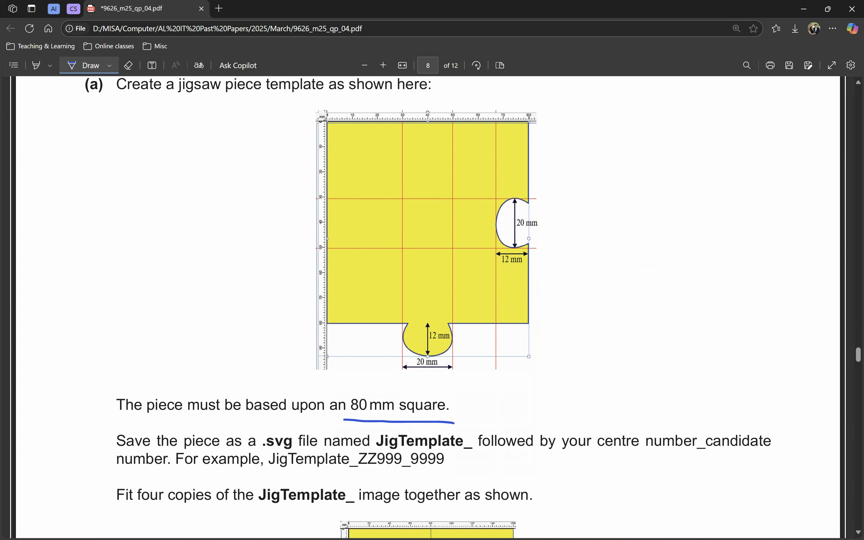
{"action": "scroll", "coordinate": [573, 436], "scroll_direction": "up", "scroll_amount": 3}
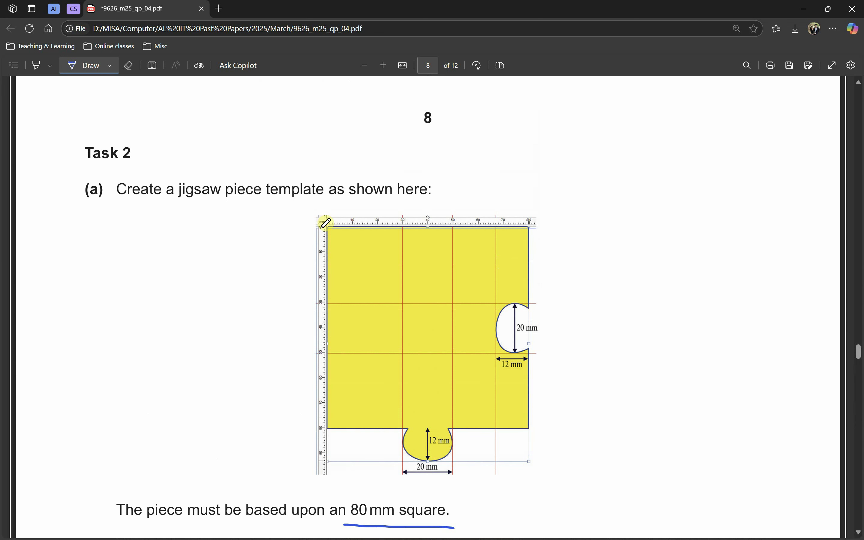
{"action": "left_click_drag", "start_coordinate": [332, 223], "coordinate": [316, 225]}
{"action": "left_click_drag", "start_coordinate": [346, 428], "coordinate": [310, 428]}
{"action": "left_click_drag", "start_coordinate": [309, 463], "coordinate": [341, 468]}
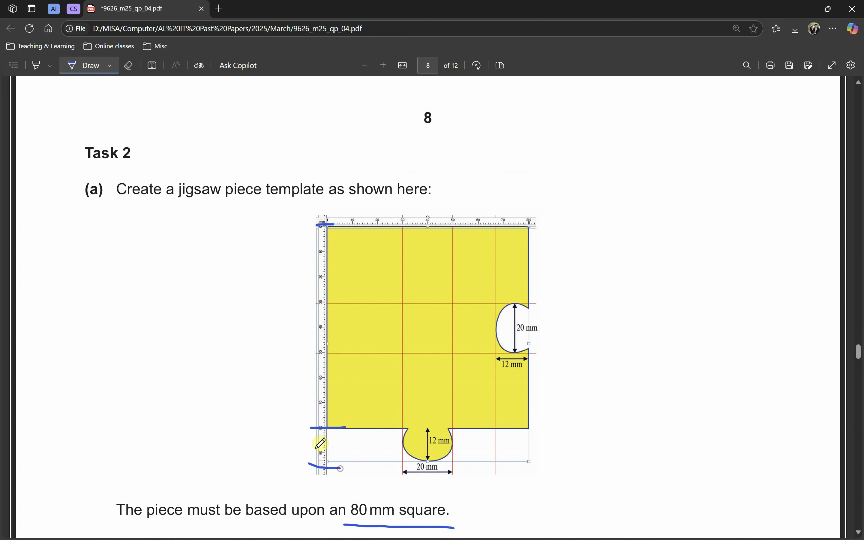
{"action": "left_click", "coordinate": [281, 453]}
{"action": "mouse_move", "coordinate": [293, 450]}
{"action": "left_mouse_down"}
{"action": "mouse_move", "coordinate": [283, 450]}
{"action": "mouse_move", "coordinate": [298, 446]}
{"action": "mouse_move", "coordinate": [306, 459]}
{"action": "left_mouse_up"}
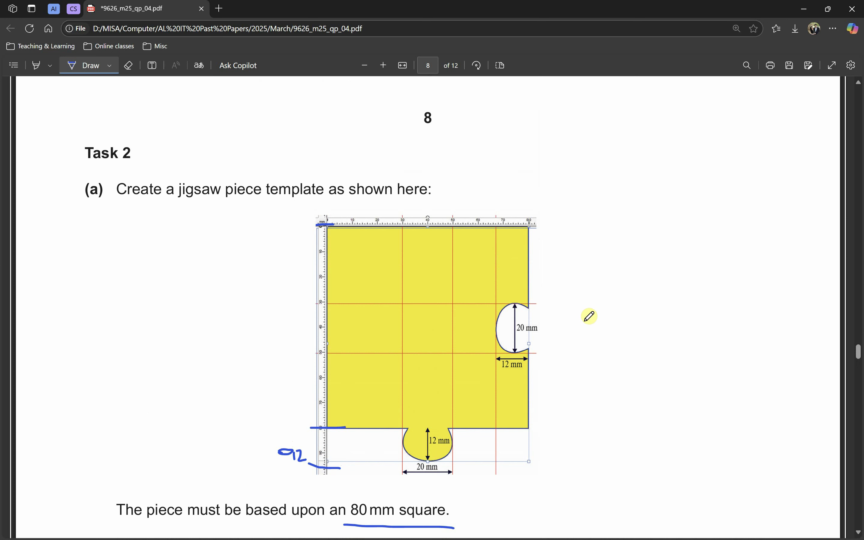
- Handwrite 80 beside the jigsaw figure and draw a curve linking the side hole to the tab below the square
{"action": "left_click_drag", "start_coordinate": [591, 317], "coordinate": [603, 334]}
{"action": "mouse_move", "coordinate": [630, 297]}
{"action": "left_mouse_down"}
{"action": "mouse_move", "coordinate": [632, 318]}
{"action": "mouse_move", "coordinate": [611, 299]}
{"action": "mouse_move", "coordinate": [596, 315]}
{"action": "mouse_move", "coordinate": [631, 298]}
{"action": "left_mouse_up"}
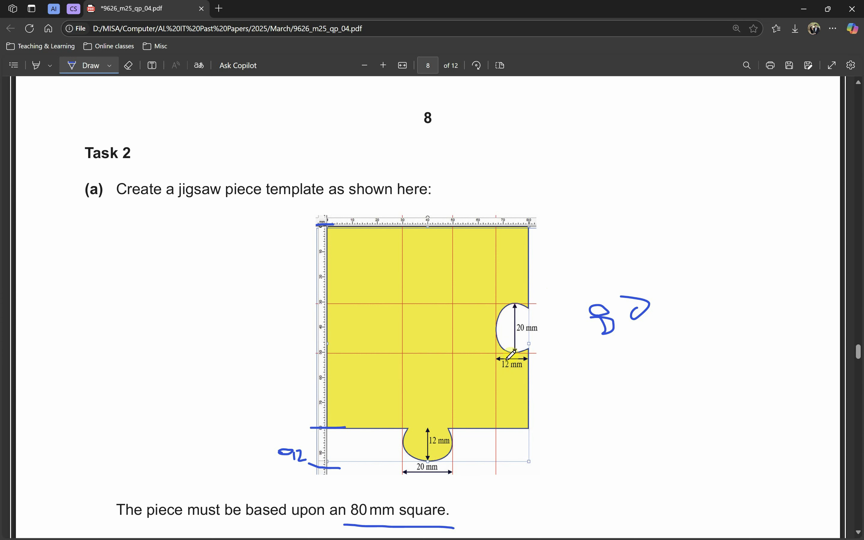
{"action": "scroll", "coordinate": [531, 382], "scroll_direction": "down", "scroll_amount": 5}
{"action": "scroll", "coordinate": [528, 391], "scroll_direction": "down", "scroll_amount": 3}
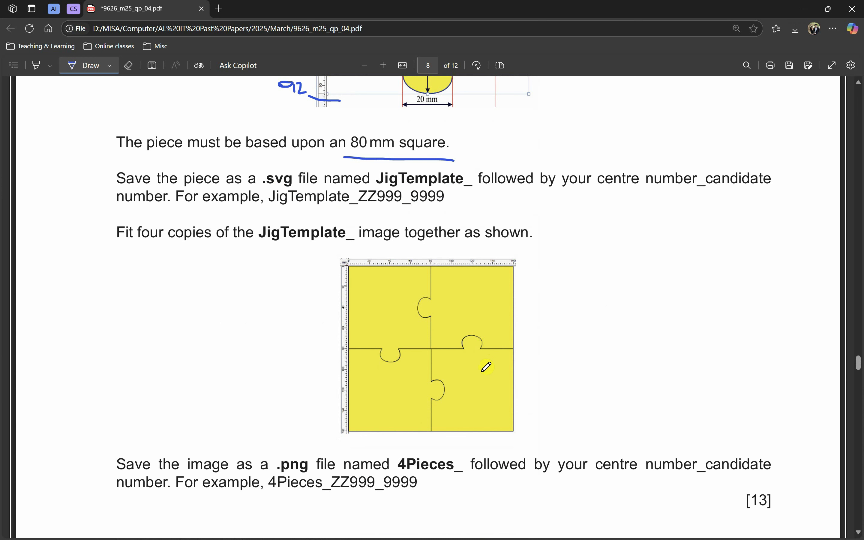
{"action": "scroll", "coordinate": [572, 258], "scroll_direction": "up", "scroll_amount": 3}
{"action": "mouse_move", "coordinate": [544, 139]}
{"action": "left_mouse_down"}
{"action": "mouse_move", "coordinate": [516, 232]}
{"action": "mouse_move", "coordinate": [479, 244]}
{"action": "left_mouse_up"}
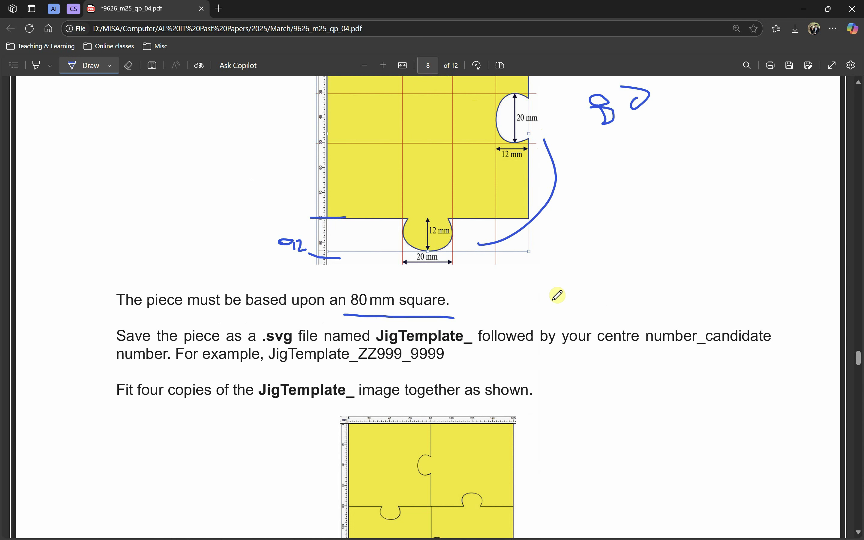
{"action": "scroll", "coordinate": [581, 324], "scroll_direction": "up", "scroll_amount": 3}
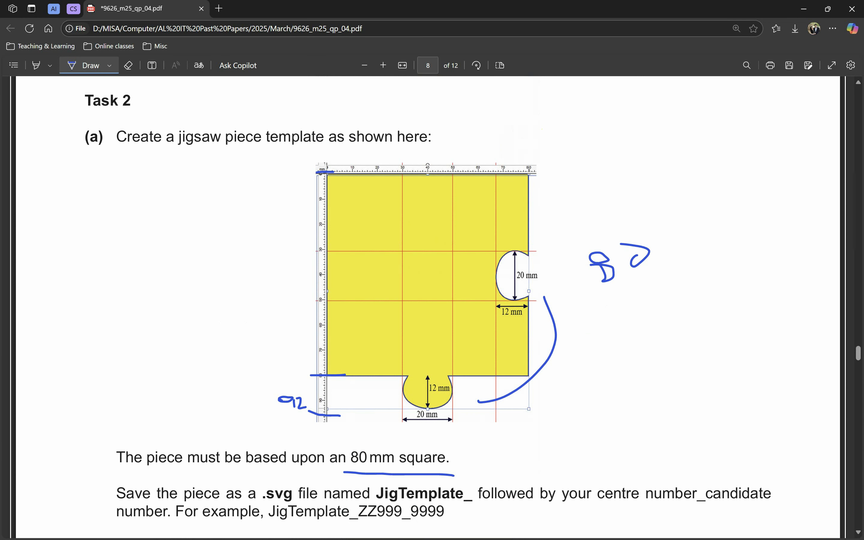
- Switch to Illustrator and create a new portrait document 80 mm wide and 92 mm high with one artboard
{"action": "key", "text": "alt+Tab"}
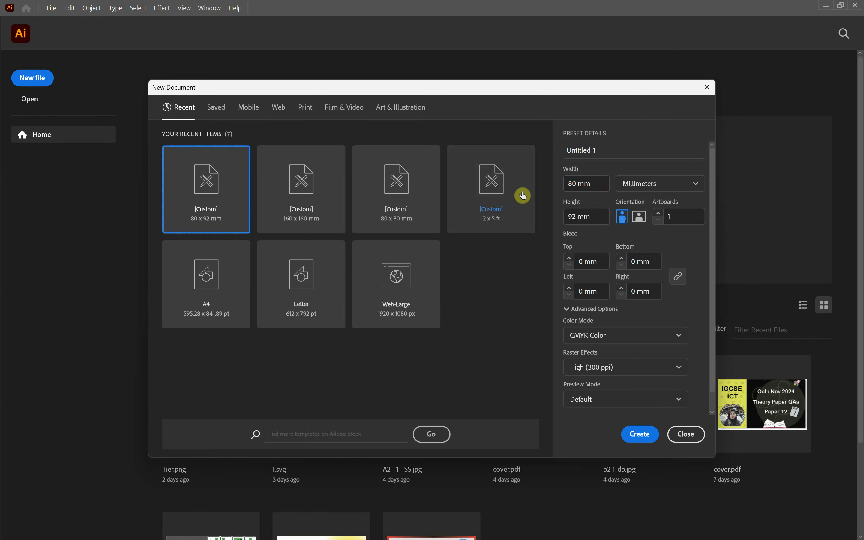
{"action": "left_click", "coordinate": [563, 186]}
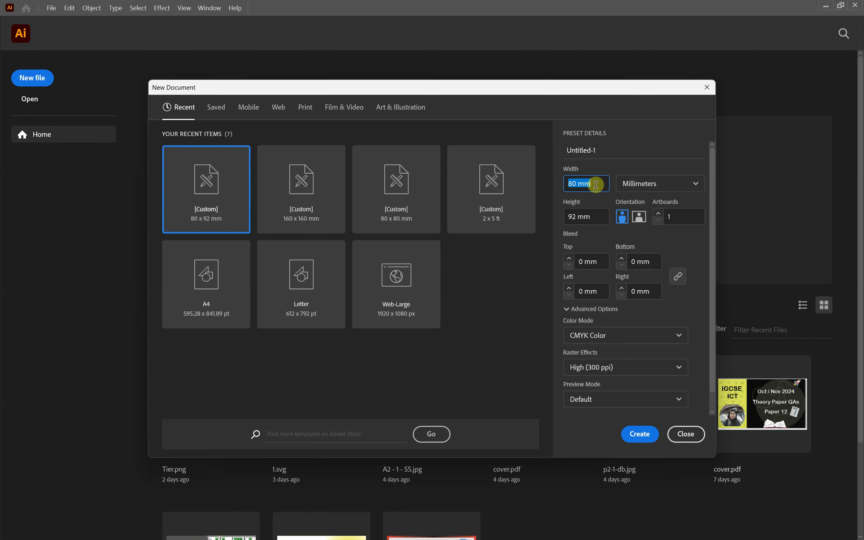
{"action": "left_click_drag", "start_coordinate": [576, 215], "coordinate": [566, 215]}
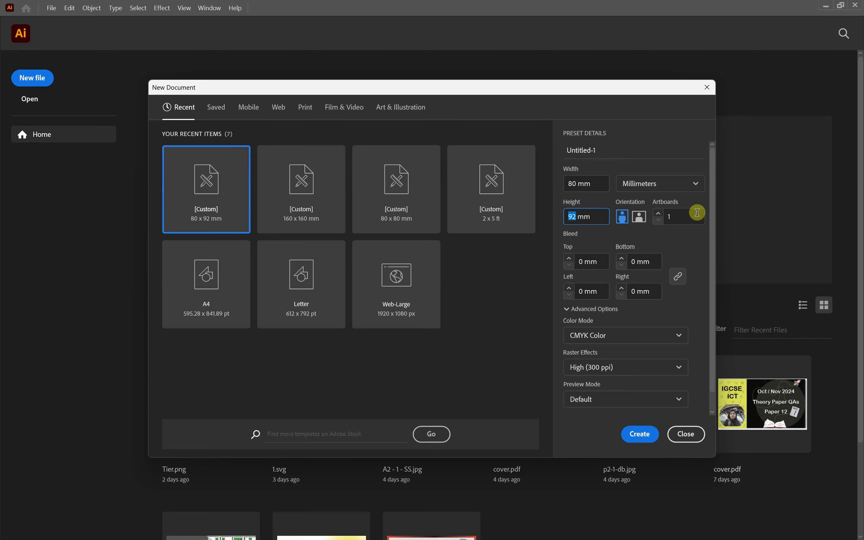
{"action": "left_click", "coordinate": [641, 434]}
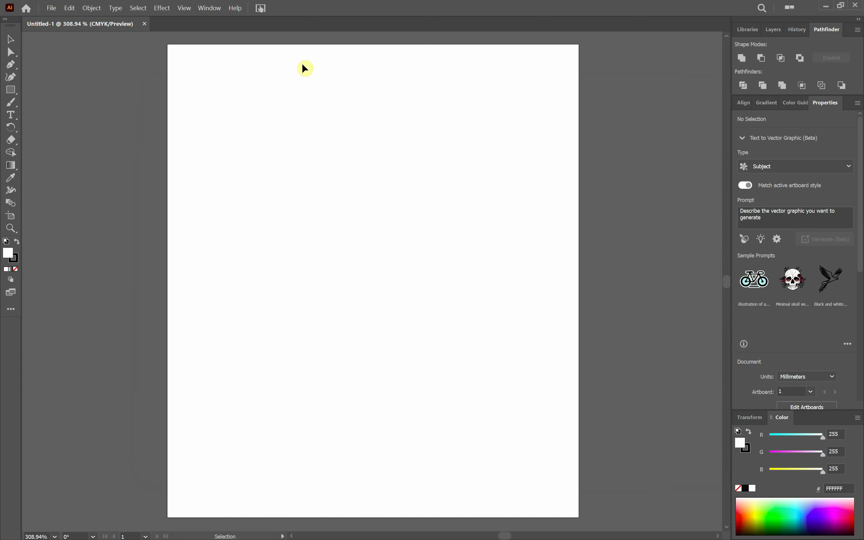
- Show the document rulers and the video rulers around the artboard
{"action": "key", "text": "ctrl+r"}
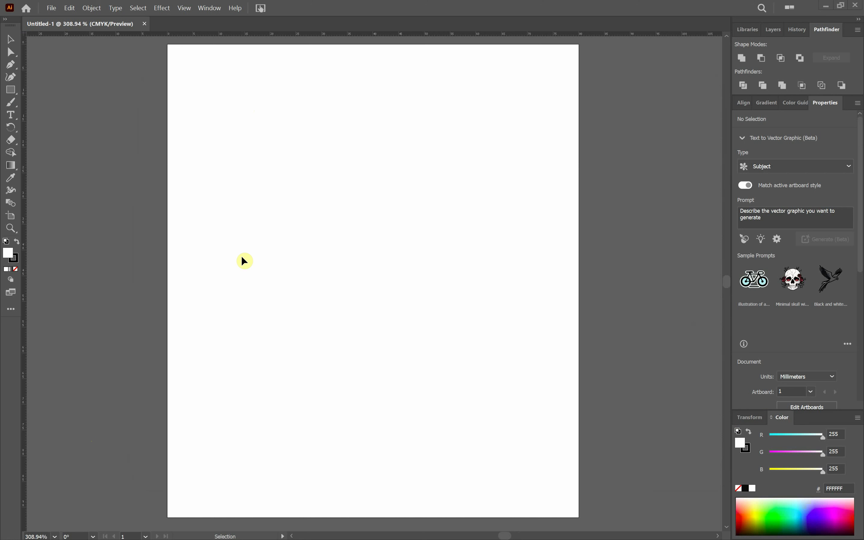
{"action": "left_click", "coordinate": [184, 7]}
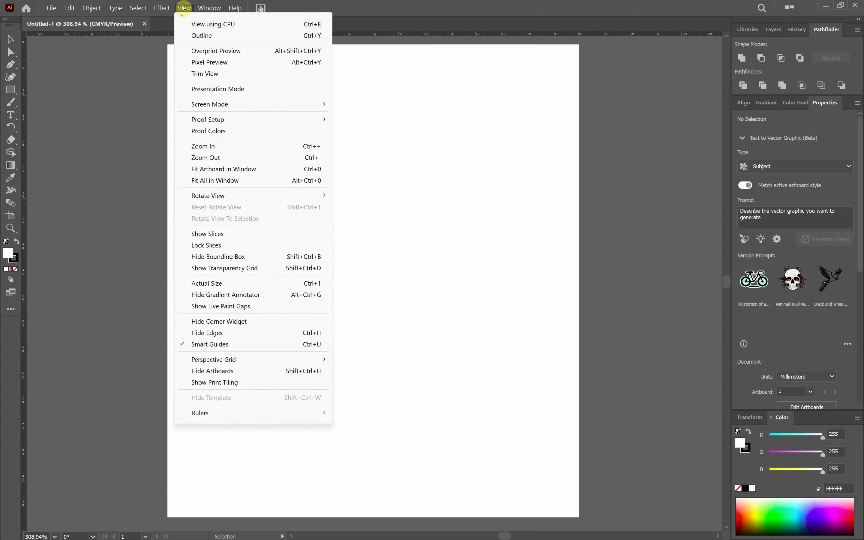
{"action": "mouse_move", "coordinate": [236, 413]}
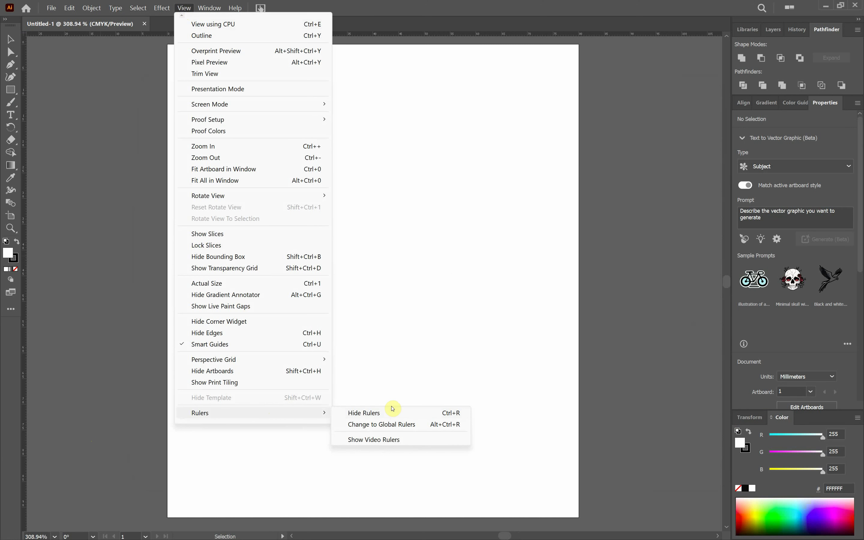
{"action": "left_click", "coordinate": [387, 442]}
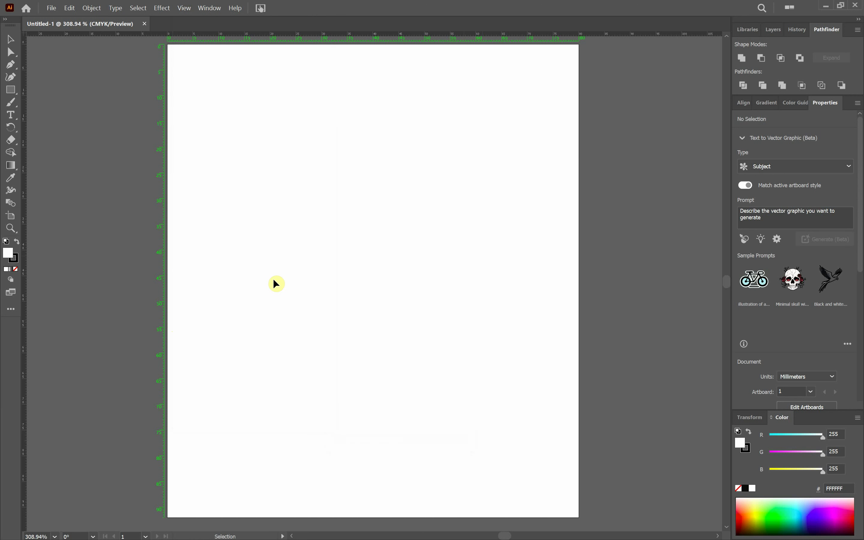
- Create an 80 × 80 mm rectangle and move it flush with the artboard's top-left corner
{"action": "left_click", "coordinate": [9, 90]}
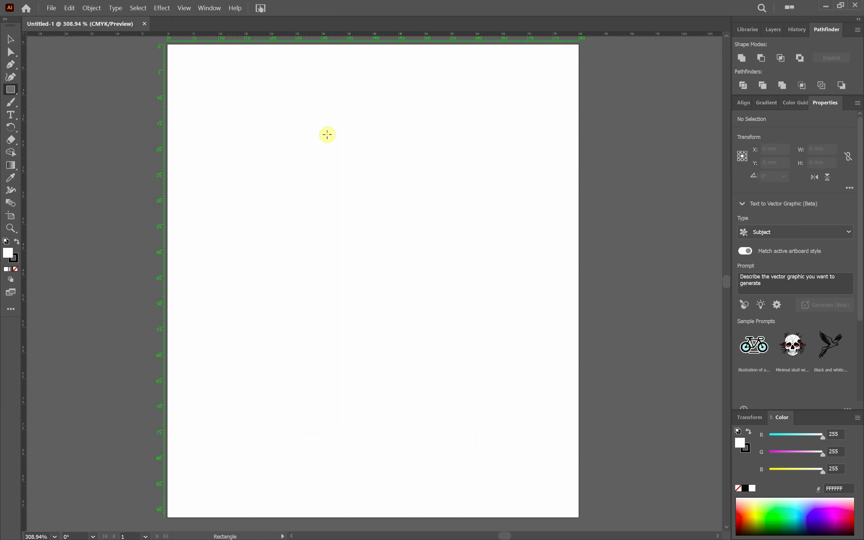
{"action": "left_click", "coordinate": [380, 202]}
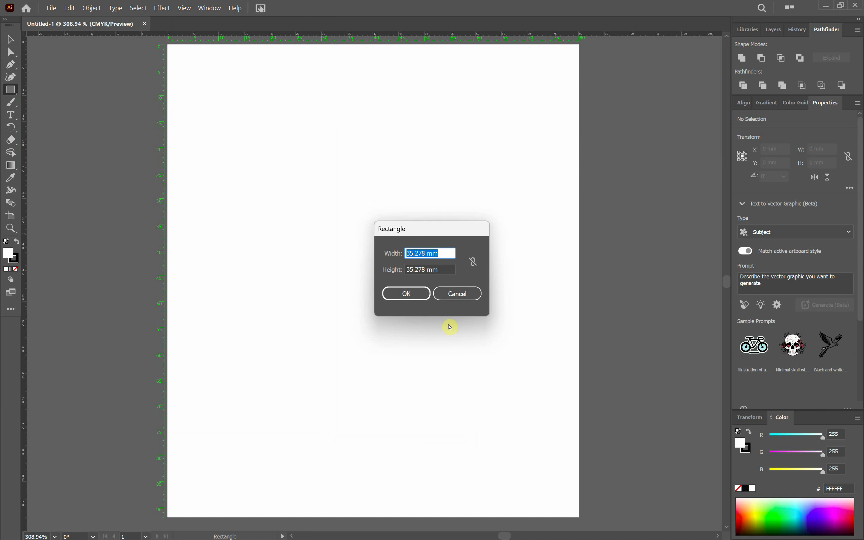
{"action": "type", "text": "80"}
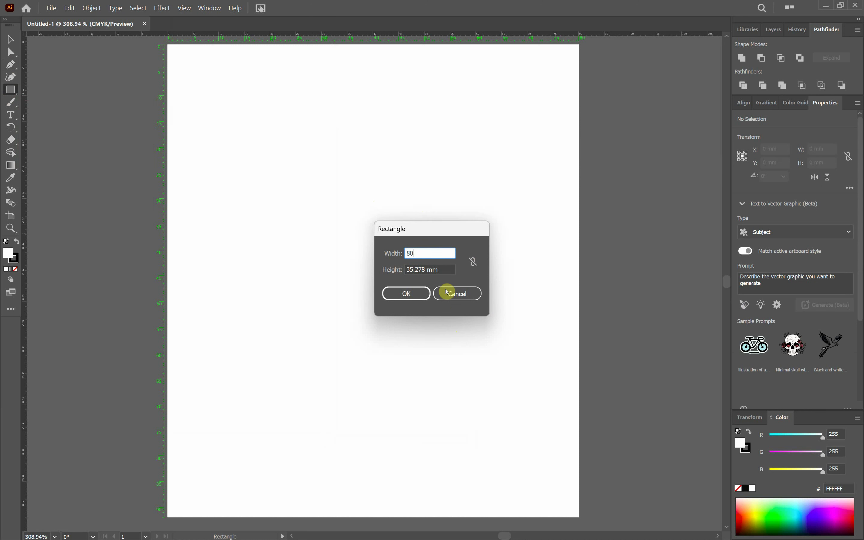
{"action": "left_click", "coordinate": [447, 269]}
{"action": "type", "text": "0"}
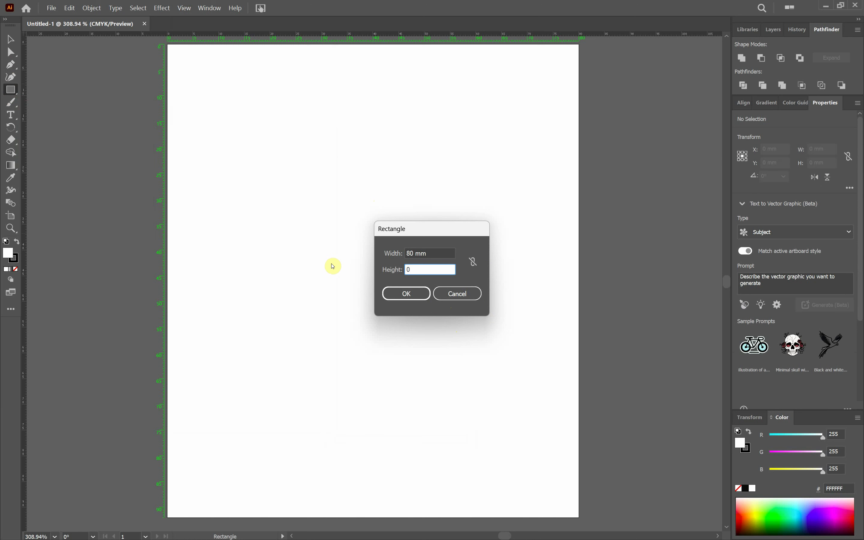
{"action": "type", "text": "0"}
{"action": "left_click", "coordinate": [411, 293]}
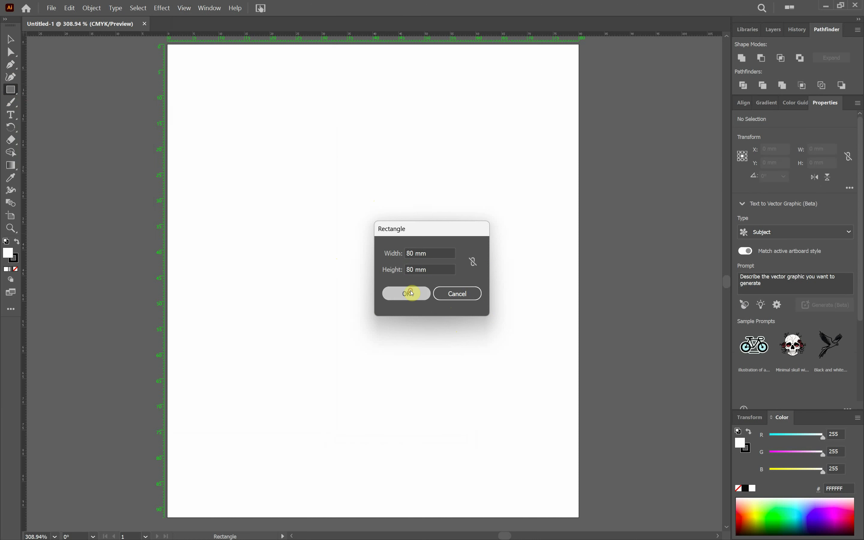
{"action": "left_click", "coordinate": [9, 40]}
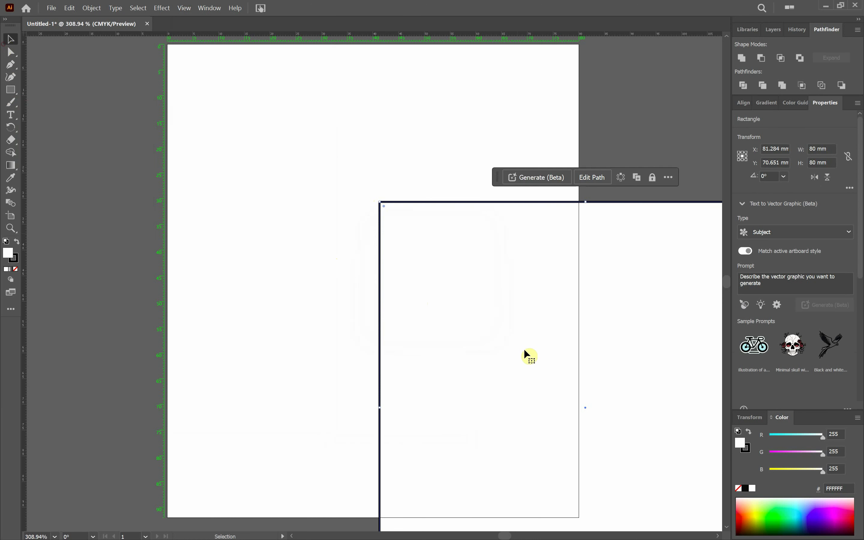
{"action": "left_click_drag", "start_coordinate": [568, 303], "coordinate": [421, 176]}
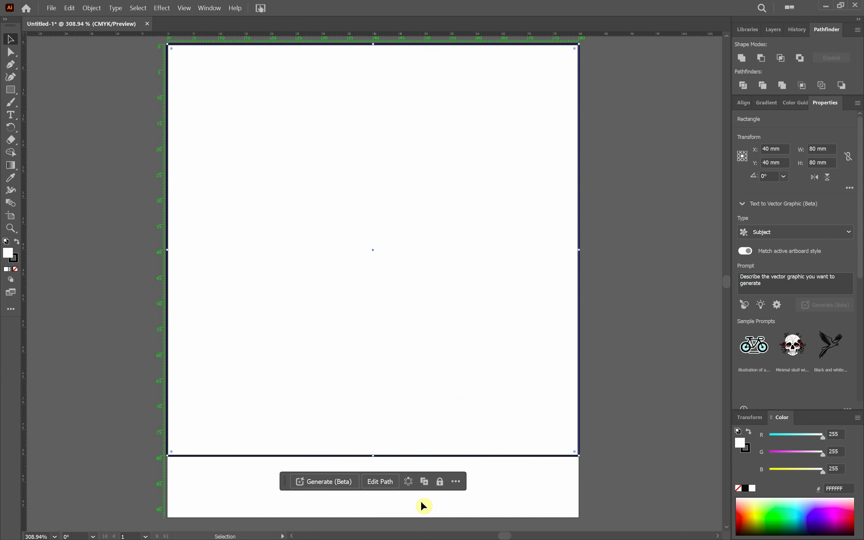
- Fill the square with yellow FFE360 and compare it with the jigsaw figure in the exam paper
{"action": "left_click", "coordinate": [755, 511]}
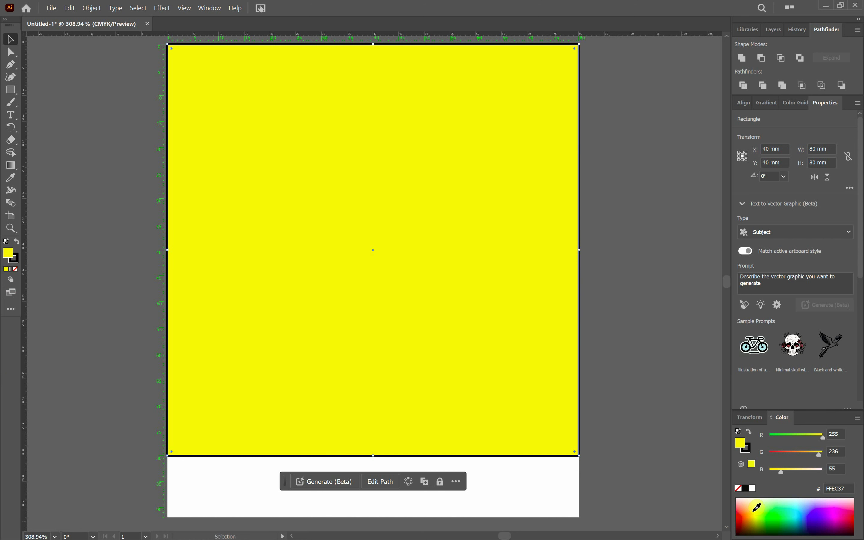
{"action": "left_click_drag", "start_coordinate": [756, 507], "coordinate": [751, 508]}
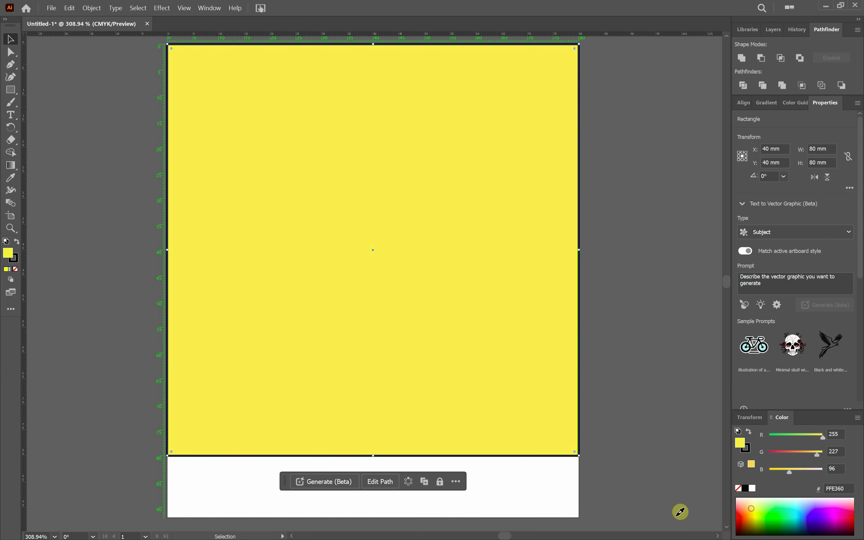
{"action": "key", "text": "alt+Tab"}
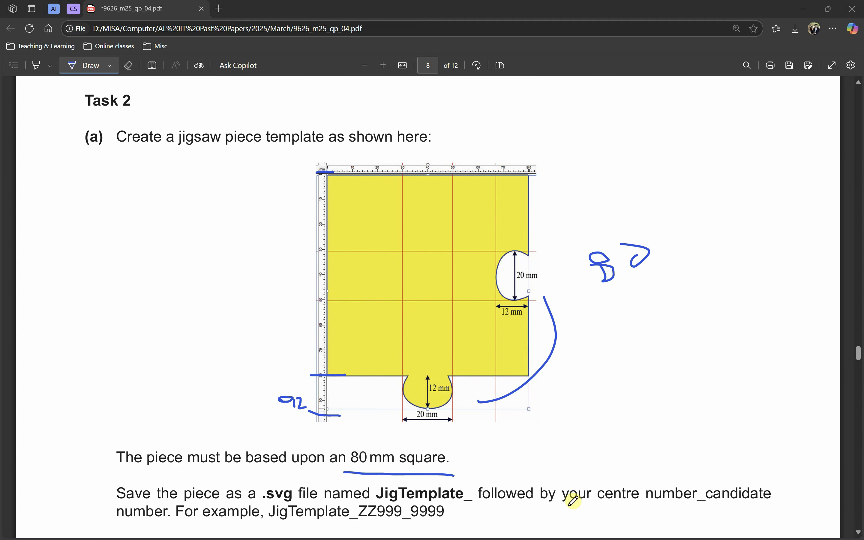
{"action": "key", "text": "alt+Tab"}
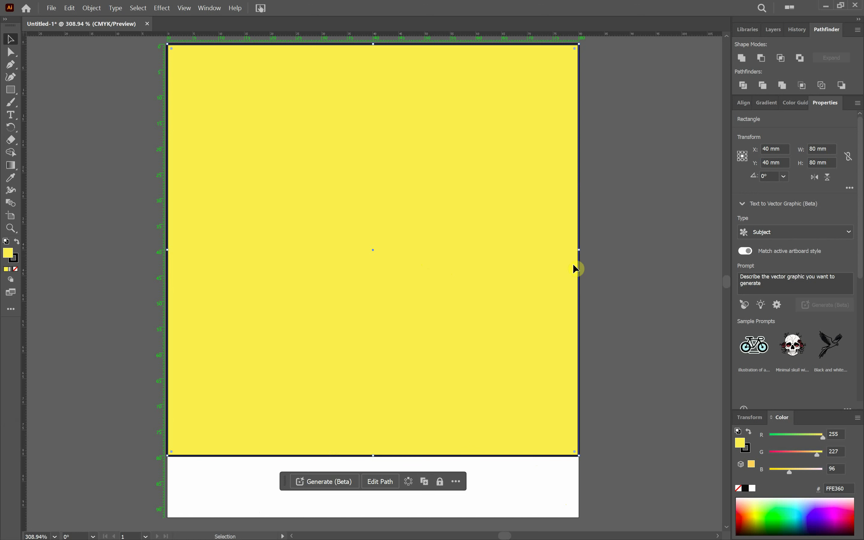
- Check the jigsaw figure in the exam paper, and in Illustrator add horizontal guides across the square at about 30 mm and 50 mm
{"action": "key", "text": "alt+Tab"}
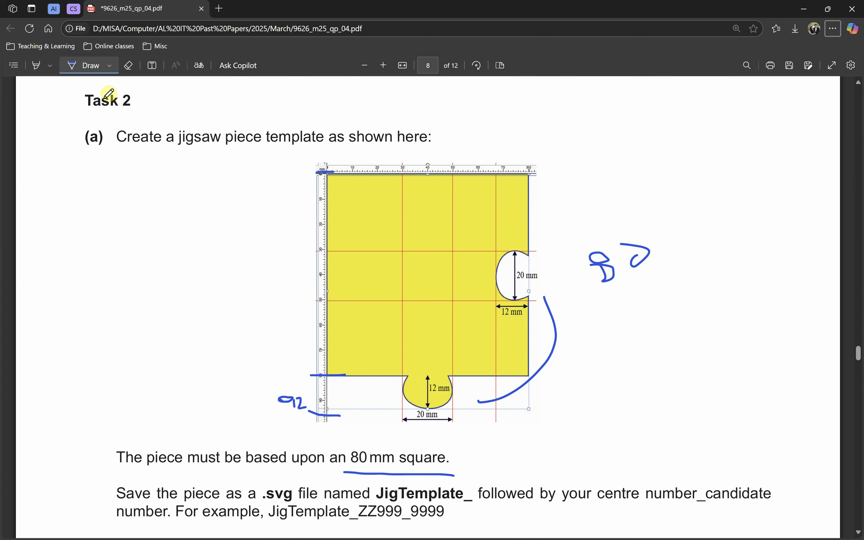
{"action": "scroll", "coordinate": [504, 274], "scroll_direction": "up", "scroll_amount": 2}
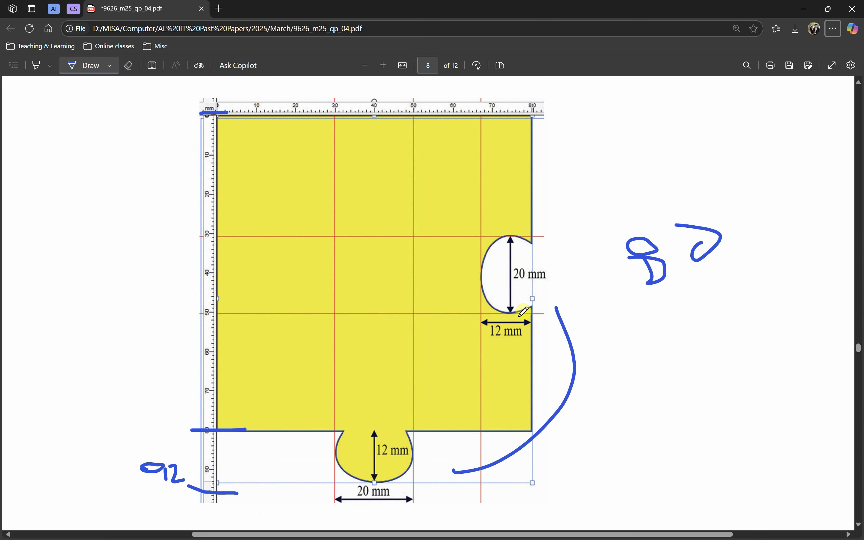
{"action": "key", "text": "alt+Tab"}
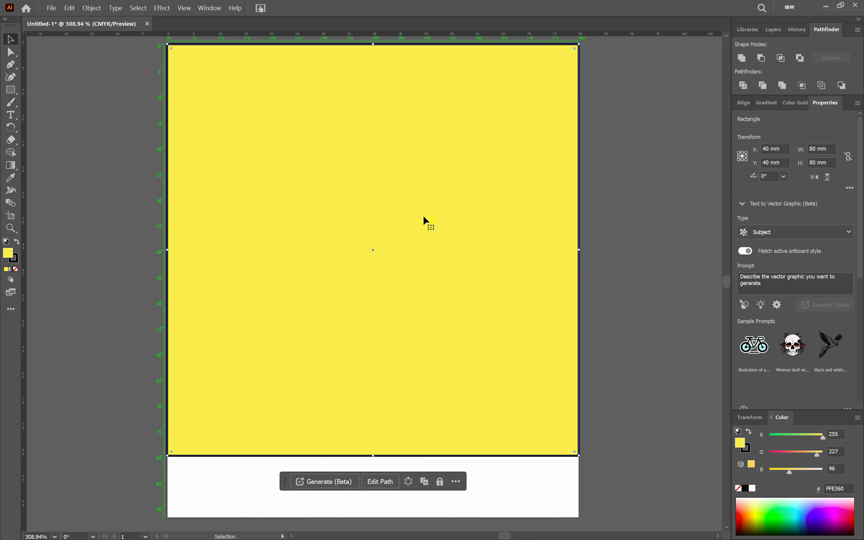
{"action": "key", "text": "alt+Tab"}
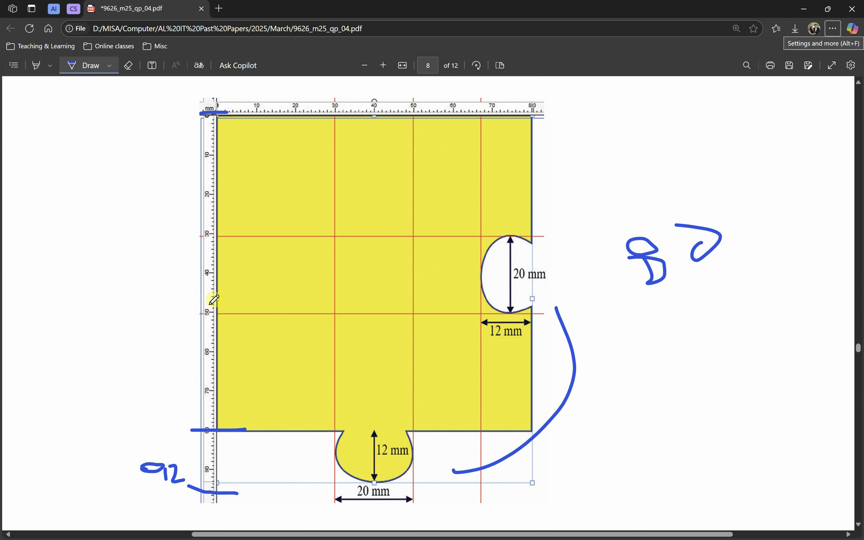
{"action": "key", "text": "alt+Tab"}
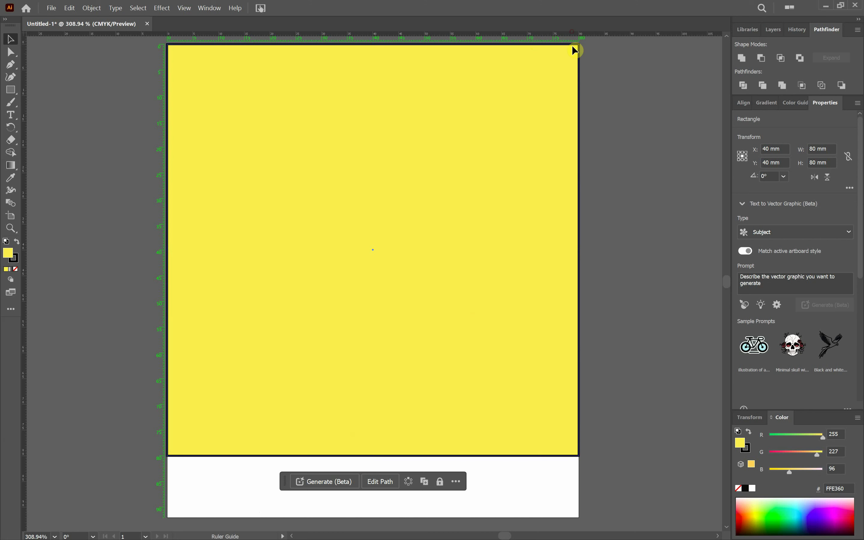
{"action": "left_click", "coordinate": [534, 197]}
{"action": "scroll", "coordinate": [148, 197], "scroll_direction": "up", "scroll_amount": 1}
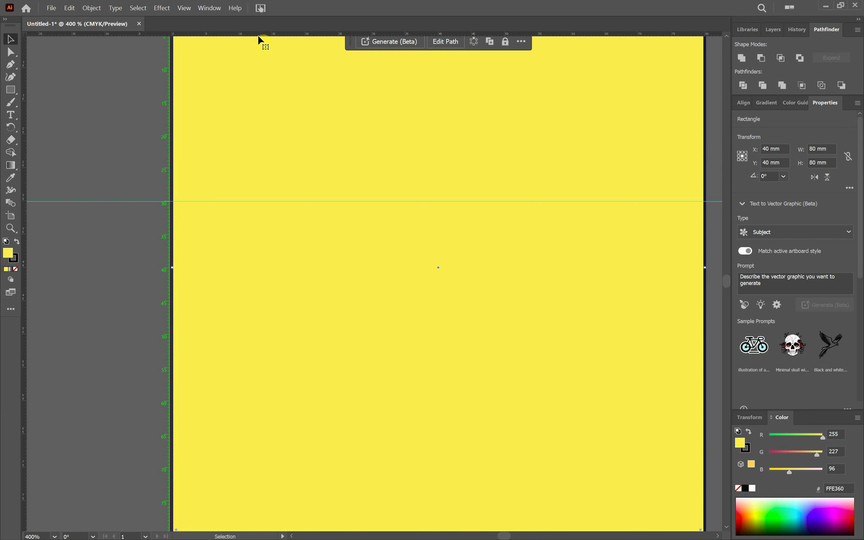
{"action": "left_click_drag", "start_coordinate": [259, 35], "coordinate": [191, 348]}
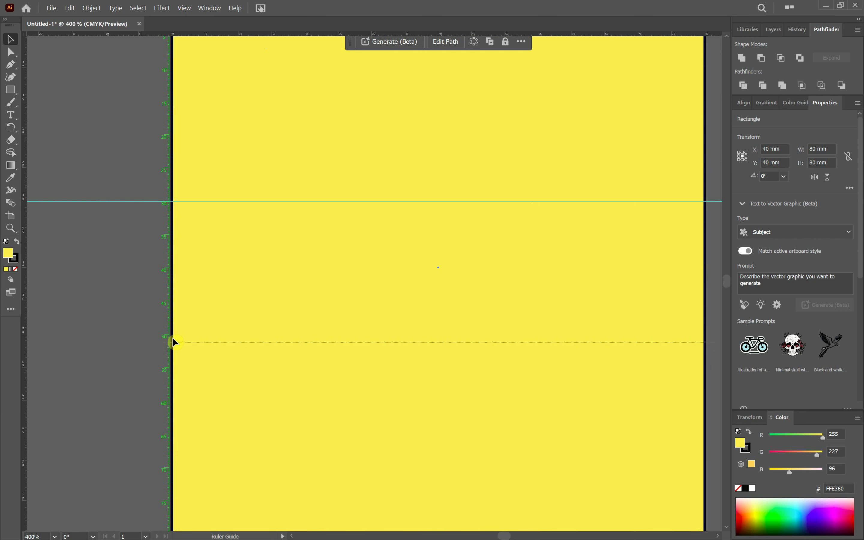
- Unlock the guides and align the lower horizontal guide with the 50 mm mark of the vertical ruler
{"action": "scroll", "coordinate": [164, 337], "scroll_direction": "up", "scroll_amount": 5}
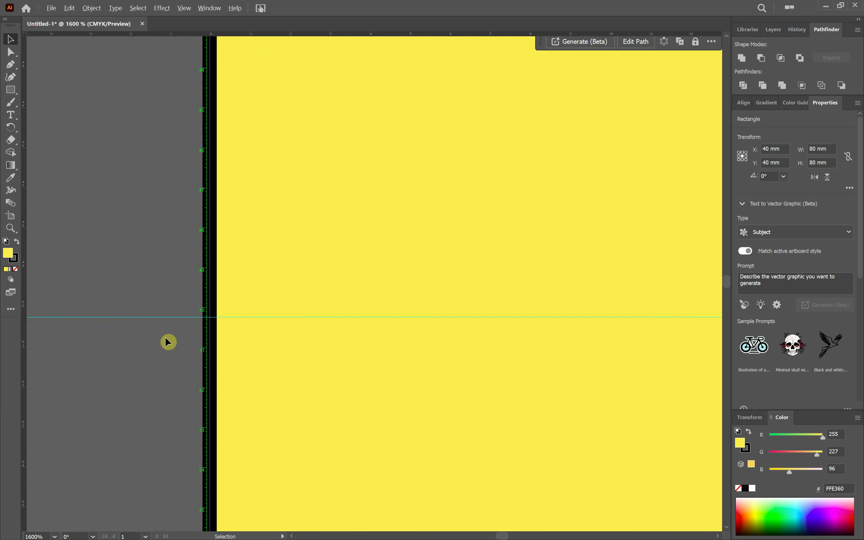
{"action": "scroll", "coordinate": [189, 317], "scroll_direction": "up", "scroll_amount": 3}
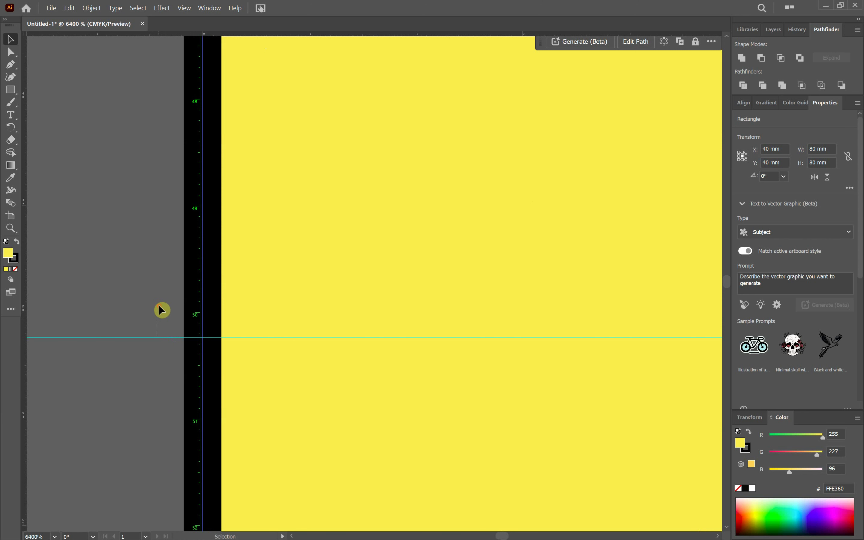
{"action": "left_click", "coordinate": [159, 306]}
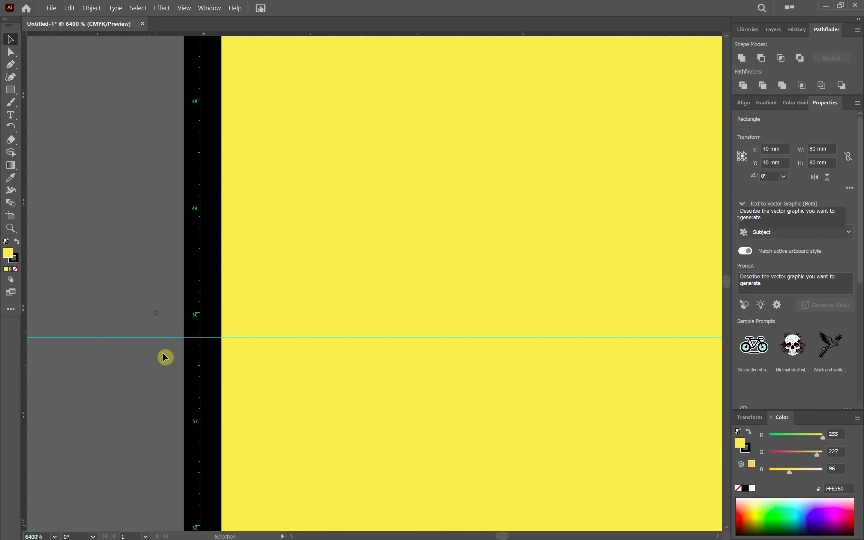
{"action": "right_click", "coordinate": [135, 338]}
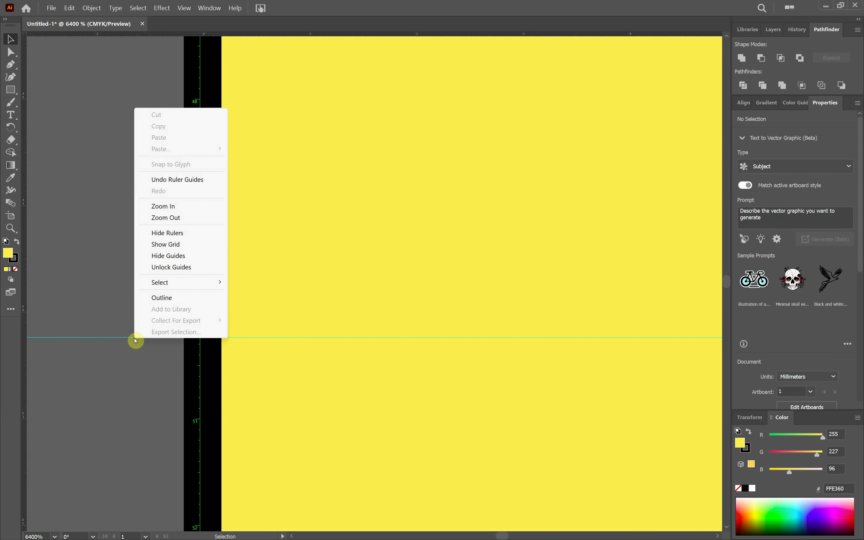
{"action": "left_click", "coordinate": [171, 267]}
{"action": "left_click_drag", "start_coordinate": [165, 337], "coordinate": [158, 314]}
- Align the upper horizontal guide with the 30 mm mark of the vertical ruler
{"action": "scroll", "coordinate": [119, 379], "scroll_direction": "up", "scroll_amount": 10}
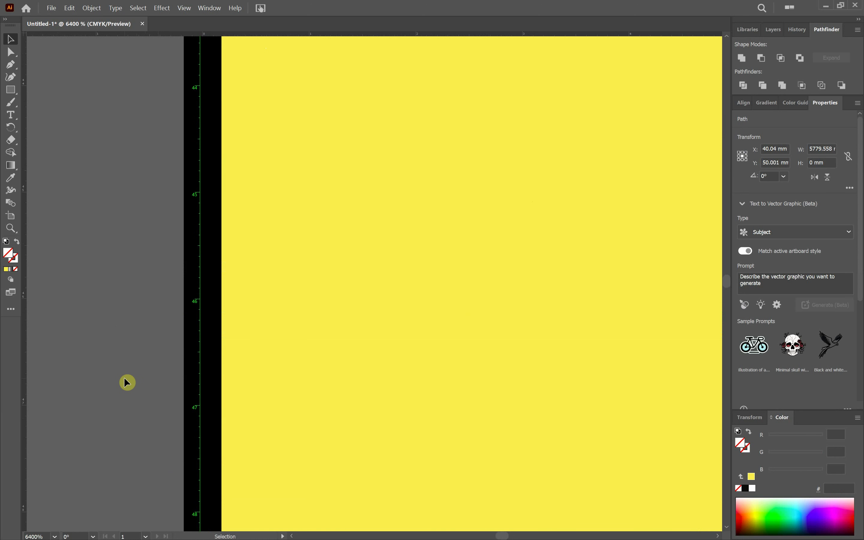
{"action": "scroll", "coordinate": [127, 382], "scroll_direction": "up", "scroll_amount": 10}
{"action": "scroll", "coordinate": [127, 382], "scroll_direction": "up", "scroll_amount": 10}
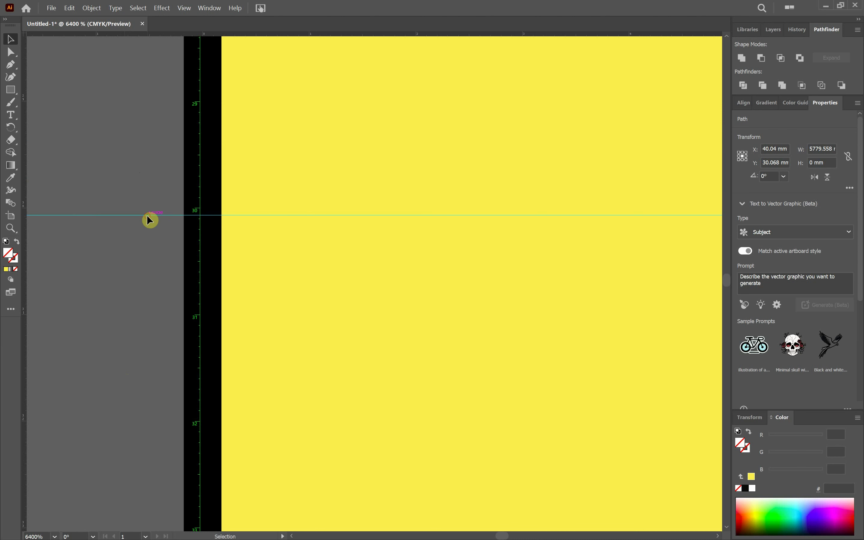
{"action": "left_click_drag", "start_coordinate": [146, 215], "coordinate": [148, 207]}
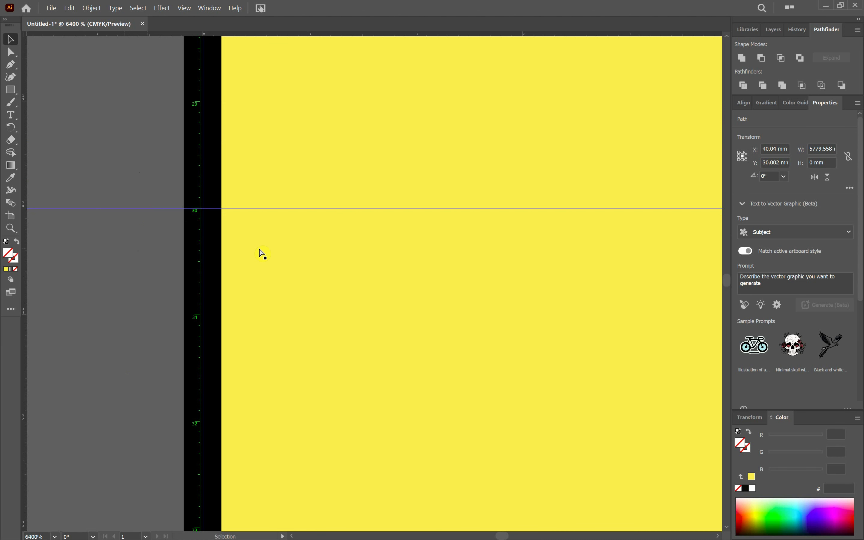
{"action": "key", "text": "ctrl+0"}
- Switch to the exam paper and handwrite 68 above the jigsaw figure's horizontal ruler, near the guide at the hole's inner edge
{"action": "key", "text": "alt+Tab"}
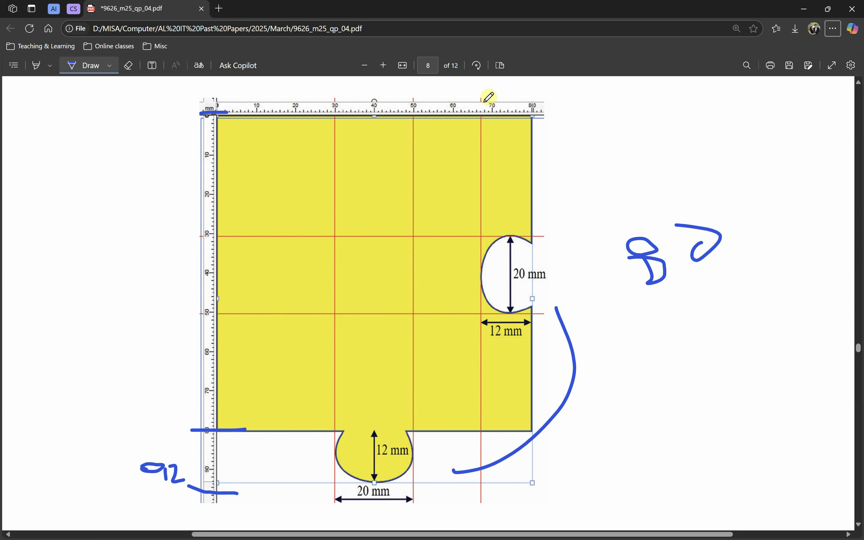
{"action": "scroll", "coordinate": [497, 296], "scroll_direction": "up", "scroll_amount": 4}
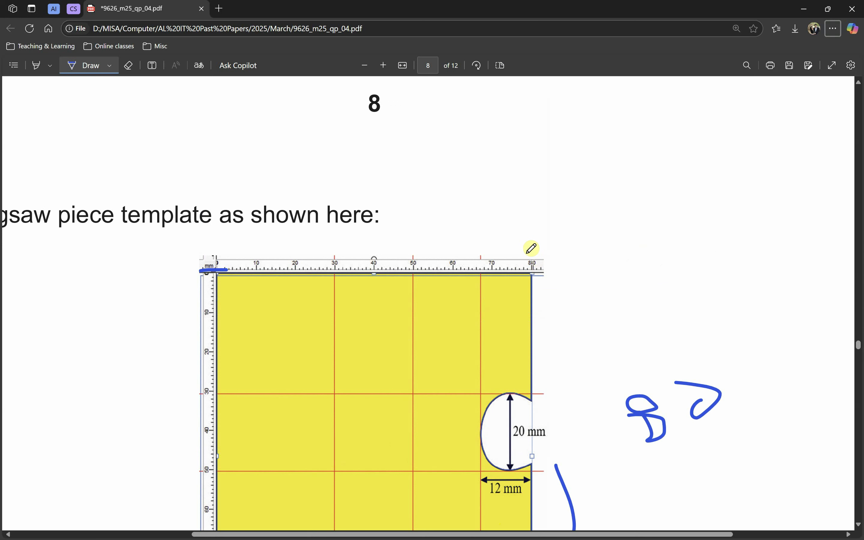
{"action": "mouse_move", "coordinate": [507, 216]}
{"action": "left_mouse_down"}
{"action": "mouse_move", "coordinate": [505, 230]}
{"action": "mouse_move", "coordinate": [515, 229]}
{"action": "left_mouse_up"}
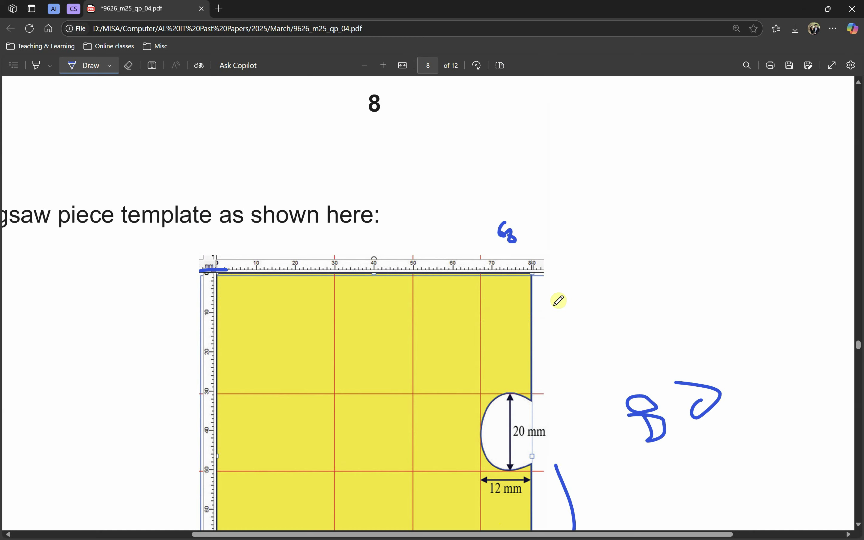
- Switch back to Illustrator and add a vertical guide at 68 mm for the inner edge of the hole
{"action": "key", "text": "alt+Tab"}
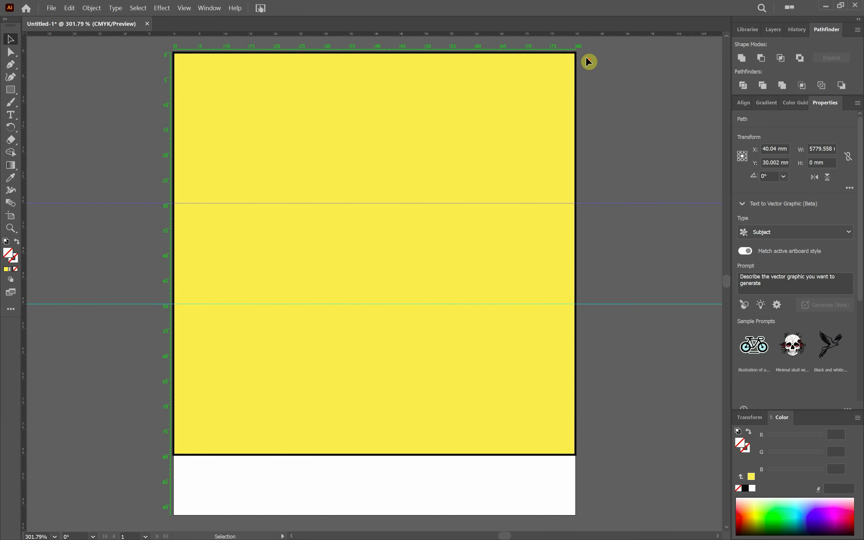
{"action": "scroll", "coordinate": [588, 62], "scroll_direction": "up", "scroll_amount": 6}
{"action": "scroll", "coordinate": [469, 148], "scroll_direction": "up", "scroll_amount": 3}
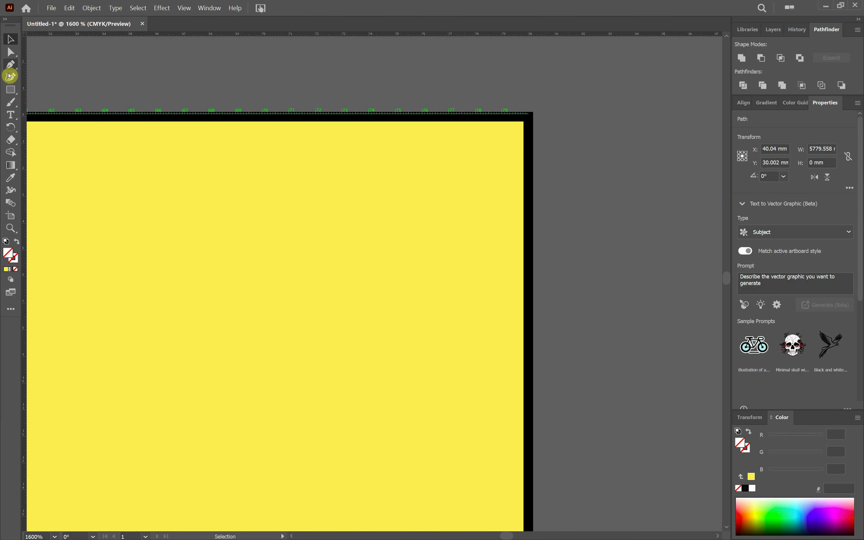
{"action": "left_click_drag", "start_coordinate": [27, 96], "coordinate": [209, 146]}
{"action": "key", "text": "ctrl+0"}
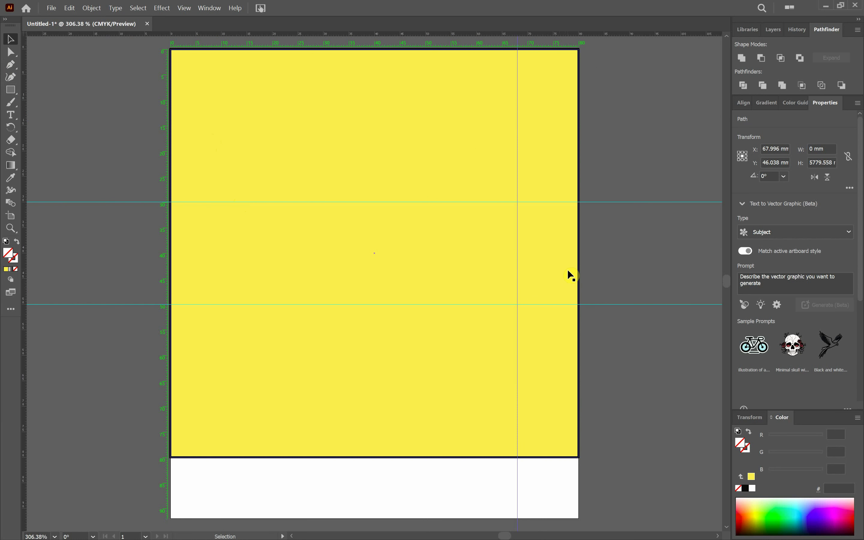
- Switch to the exam paper and mark the two points where the hole meets the right edge of the jigsaw piece
{"action": "key", "text": "alt+Tab"}
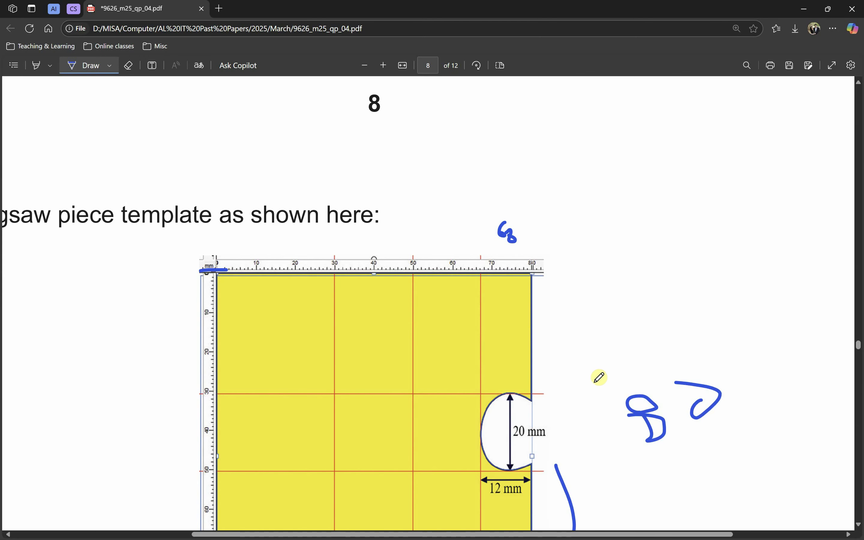
{"action": "scroll", "coordinate": [563, 435], "scroll_direction": "up", "scroll_amount": 5, "text": "ctrl"}
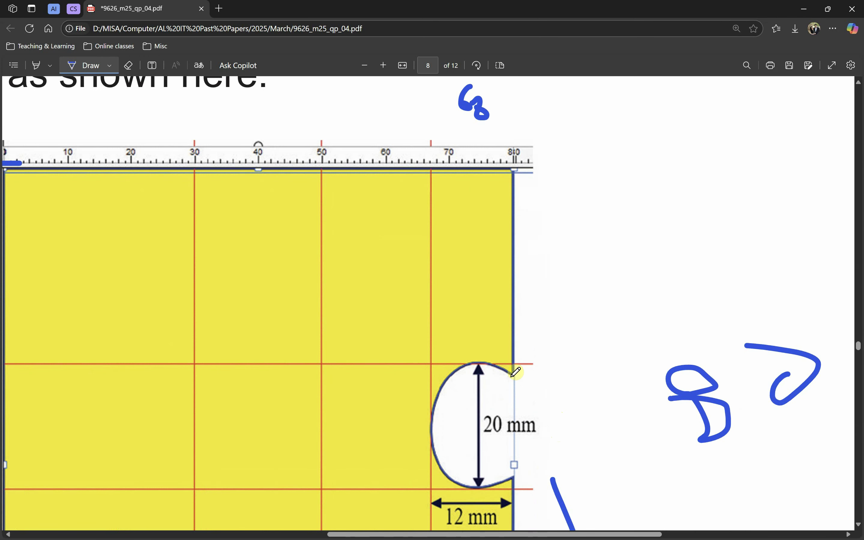
{"action": "left_click", "coordinate": [513, 376]}
- Switch back to Illustrator and add two horizontal guides just inside the existing pair, at about 30.7 mm and 49.2 mm
{"action": "key", "text": "alt+Tab"}
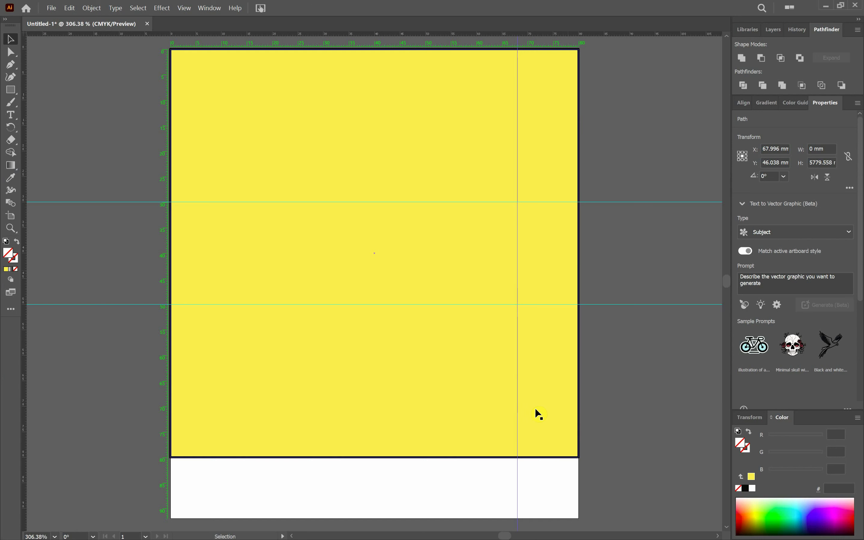
{"action": "scroll", "coordinate": [652, 85], "scroll_direction": "up", "scroll_amount": 3}
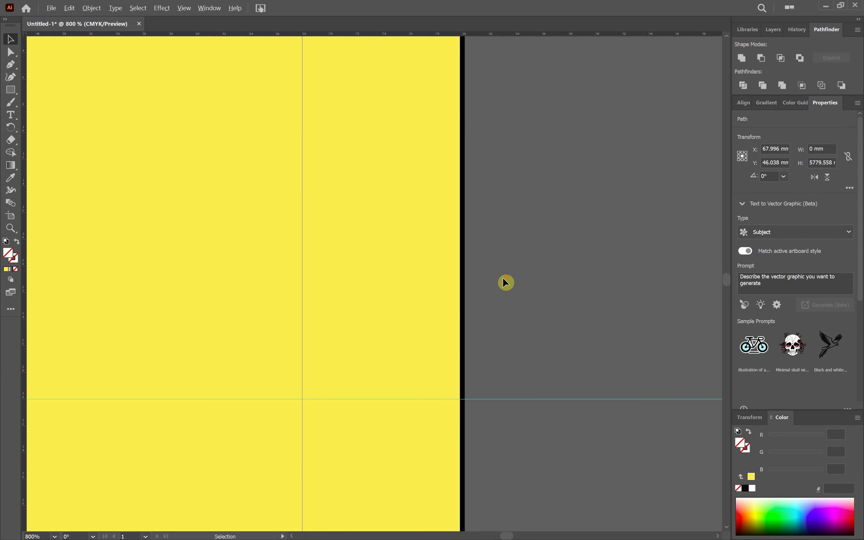
{"action": "scroll", "coordinate": [504, 279], "scroll_direction": "down", "scroll_amount": 17}
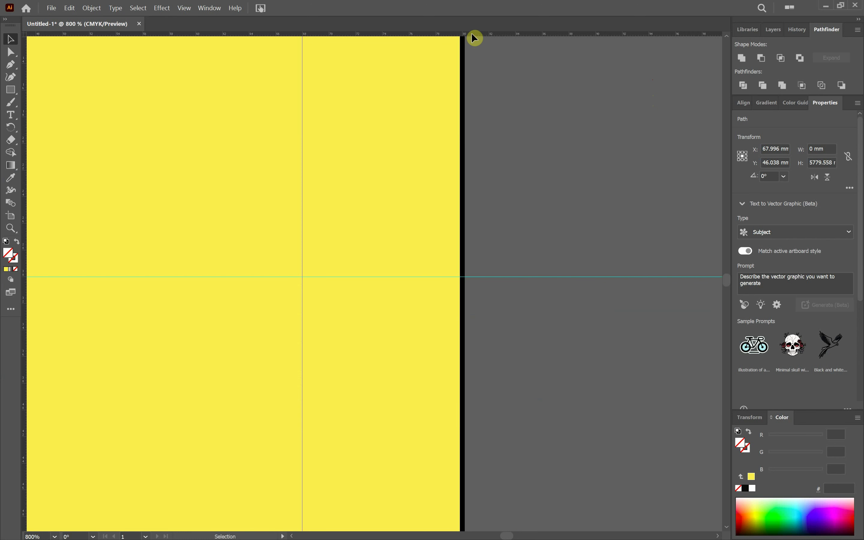
{"action": "left_click", "coordinate": [442, 285]}
{"action": "scroll", "coordinate": [508, 253], "scroll_direction": "down", "scroll_amount": 9}
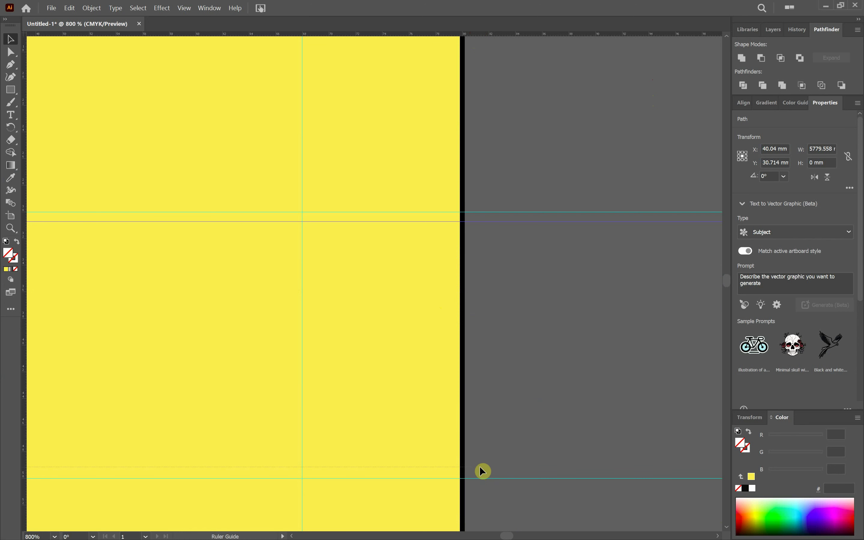
{"action": "left_click_drag", "start_coordinate": [484, 469], "coordinate": [483, 468]}
- Align the two inner horizontal guides with the 31 mm and 49 mm marks of the vertical ruler
{"action": "scroll", "coordinate": [400, 536], "scroll_direction": "left", "scroll_amount": 15}
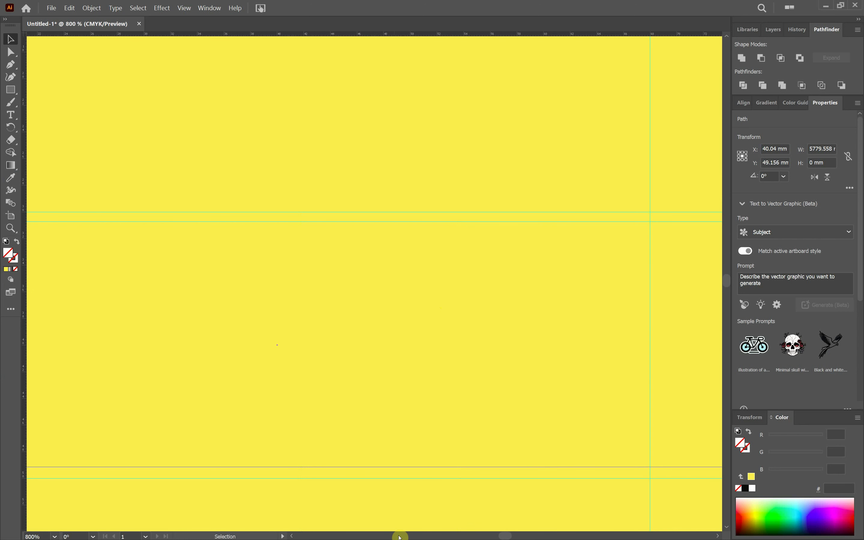
{"action": "scroll", "coordinate": [464, 236], "scroll_direction": "up", "scroll_amount": 5}
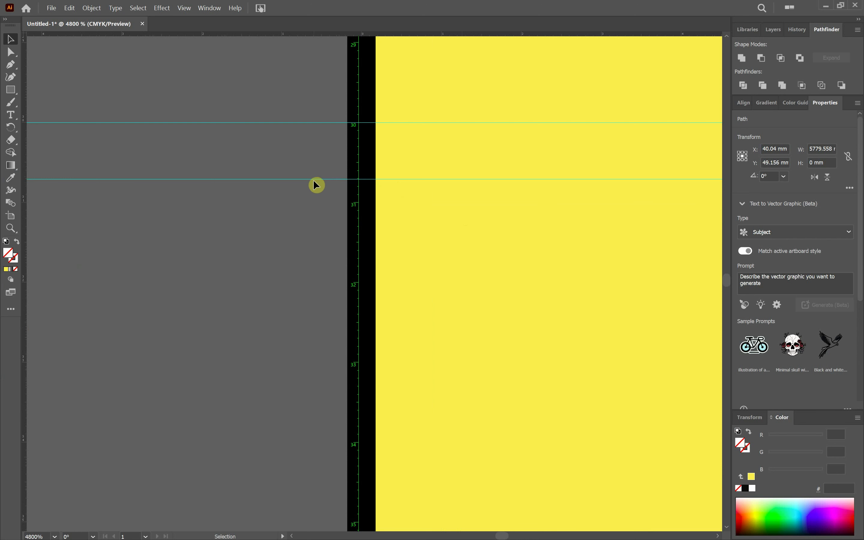
{"action": "left_click_drag", "start_coordinate": [313, 180], "coordinate": [302, 204]}
{"action": "scroll", "coordinate": [302, 285], "scroll_direction": "down", "scroll_amount": 3}
{"action": "scroll", "coordinate": [302, 285], "scroll_direction": "down", "scroll_amount": 10}
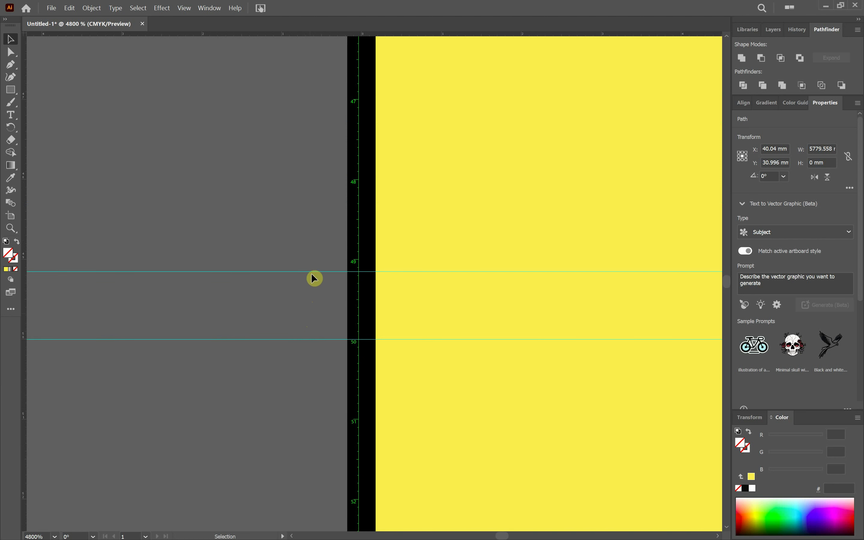
{"action": "left_click_drag", "start_coordinate": [310, 271], "coordinate": [298, 259]}
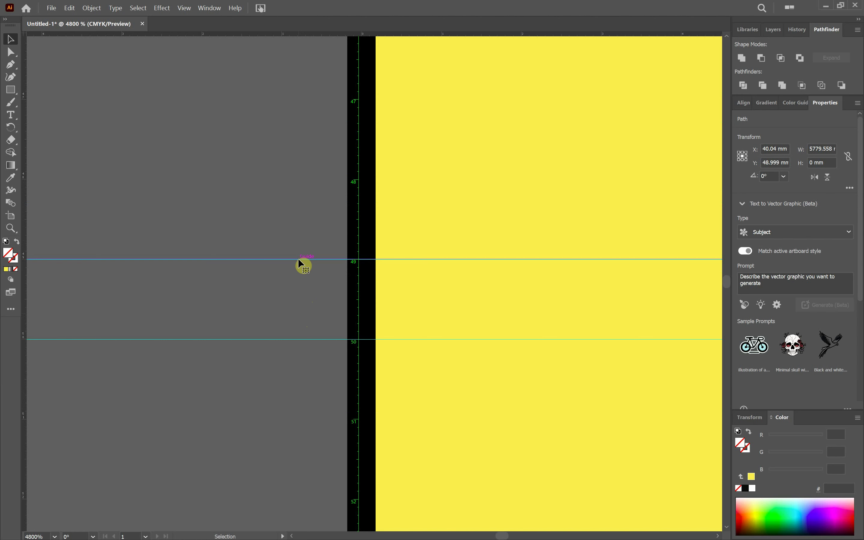
{"action": "key", "text": "ctrl+minus"}
{"action": "key", "text": "ctrl+0"}
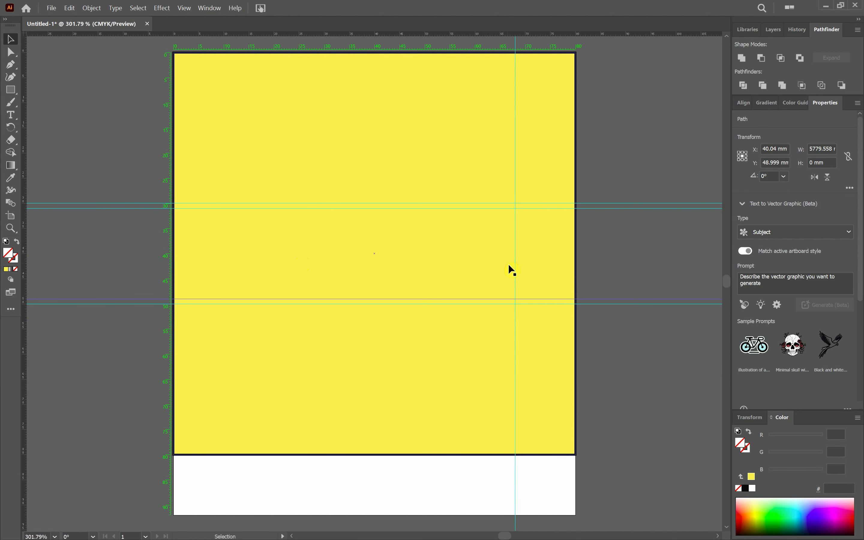
- Switch to the exam paper, mark the hole's innermost point and draw a horizontal line through the middle of the hole
{"action": "key", "text": "alt+Tab"}
{"action": "scroll", "coordinate": [515, 395], "scroll_direction": "down", "scroll_amount": 6}
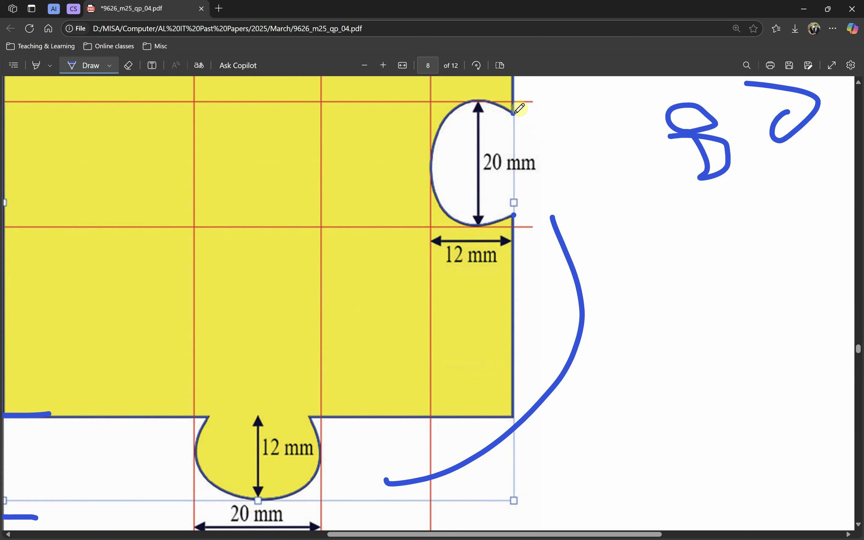
{"action": "scroll", "coordinate": [522, 185], "scroll_direction": "up", "scroll_amount": 3}
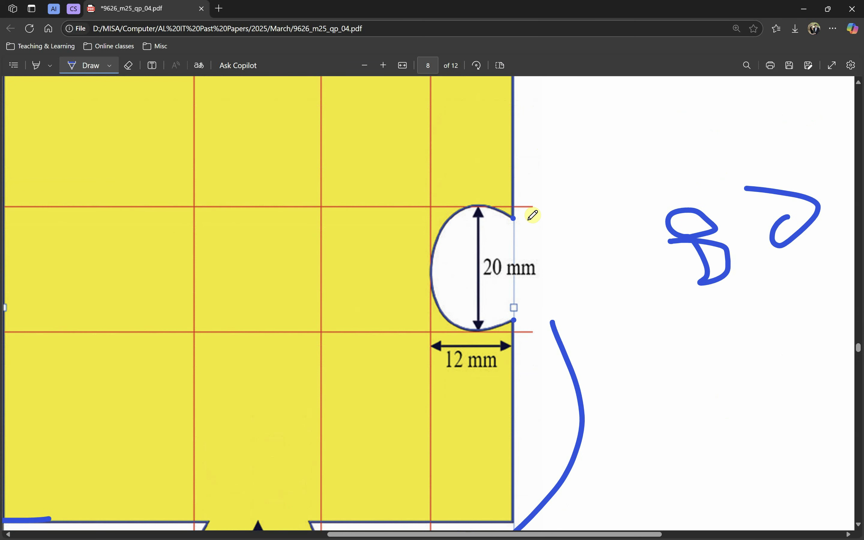
{"action": "left_click", "coordinate": [432, 265]}
{"action": "left_click_drag", "start_coordinate": [399, 265], "coordinate": [549, 264]}
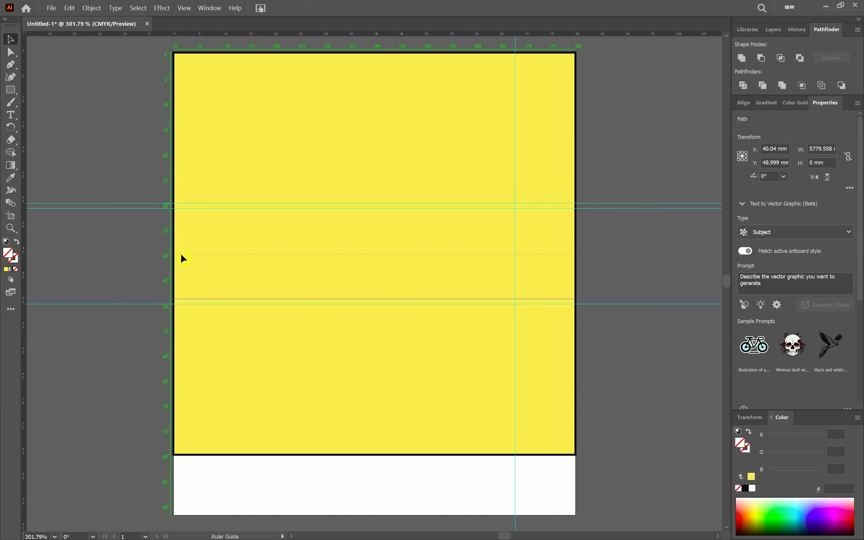
- Position a horizontal guide at the 40 mm mark of the vertical ruler, midway between the existing horizontal guides
{"action": "left_click_drag", "start_coordinate": [182, 258], "coordinate": [177, 255]}
{"action": "scroll", "coordinate": [139, 270], "scroll_direction": "up", "scroll_amount": 5}
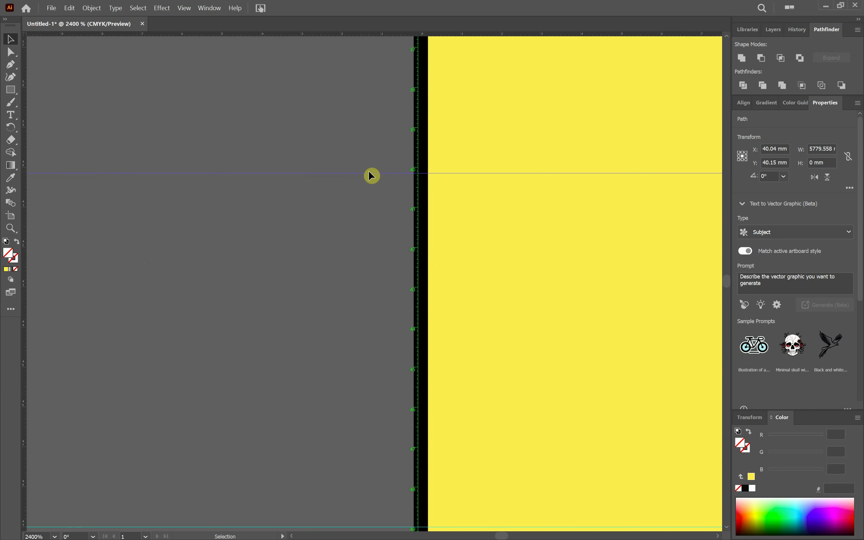
{"action": "left_click_drag", "start_coordinate": [361, 174], "coordinate": [353, 167]}
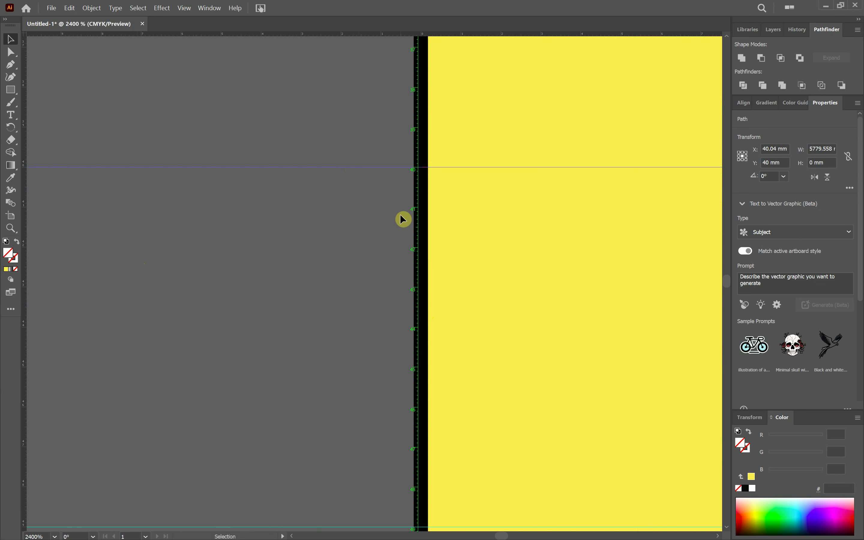
{"action": "key", "text": "ctrl+0"}
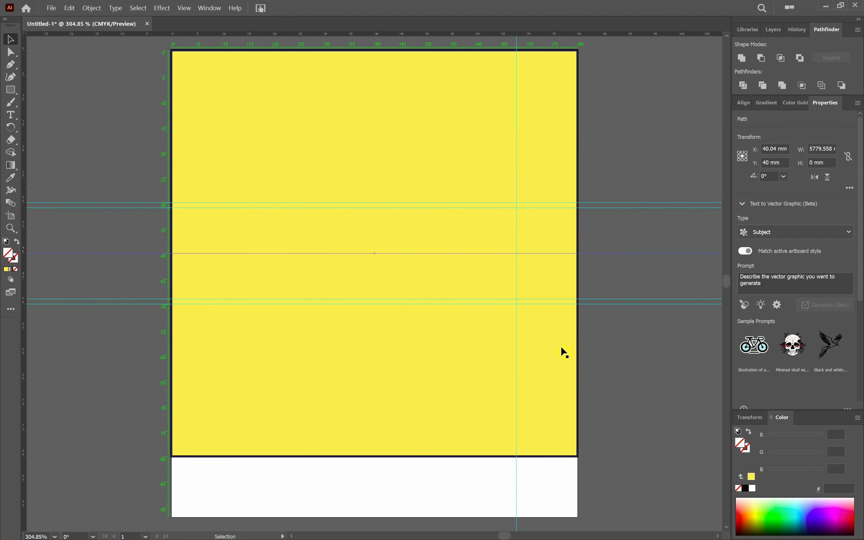
{"action": "left_click", "coordinate": [618, 367]}
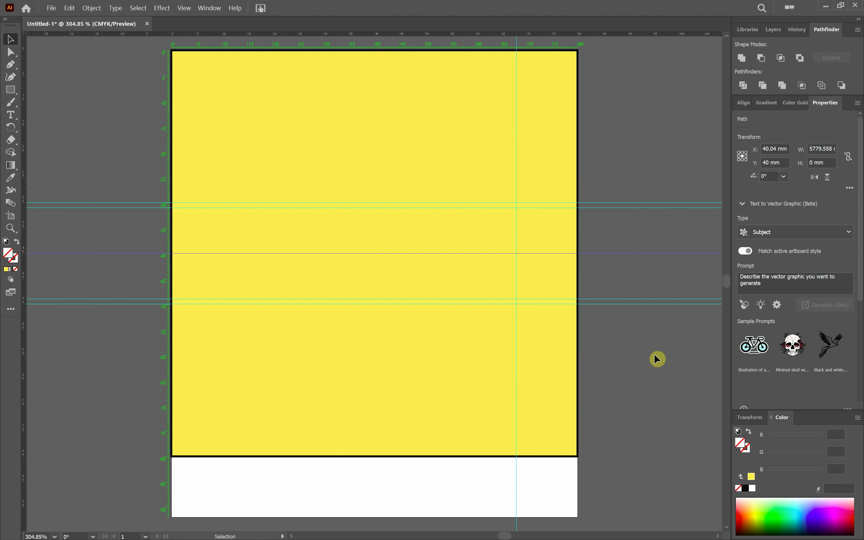
{"action": "key", "text": "ctrl+minus"}
{"action": "key", "text": "ctrl+plus"}
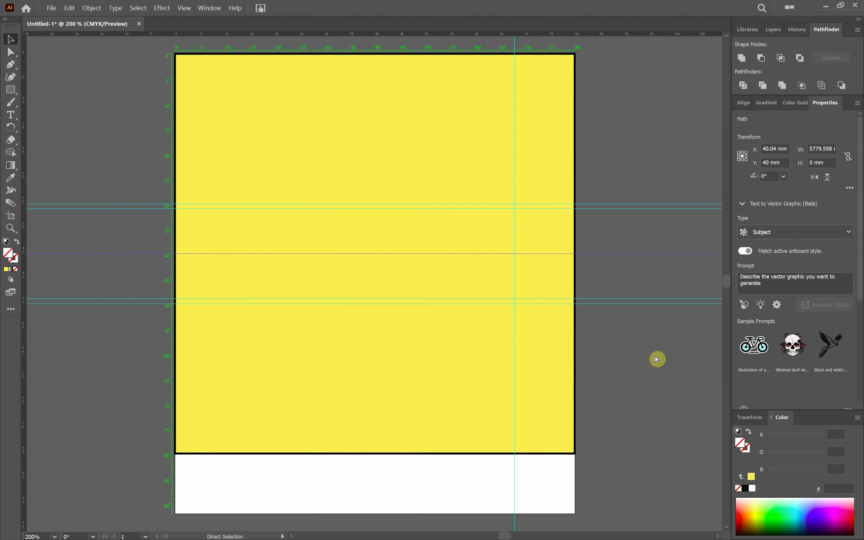
{"action": "key", "text": "ctrl+0"}
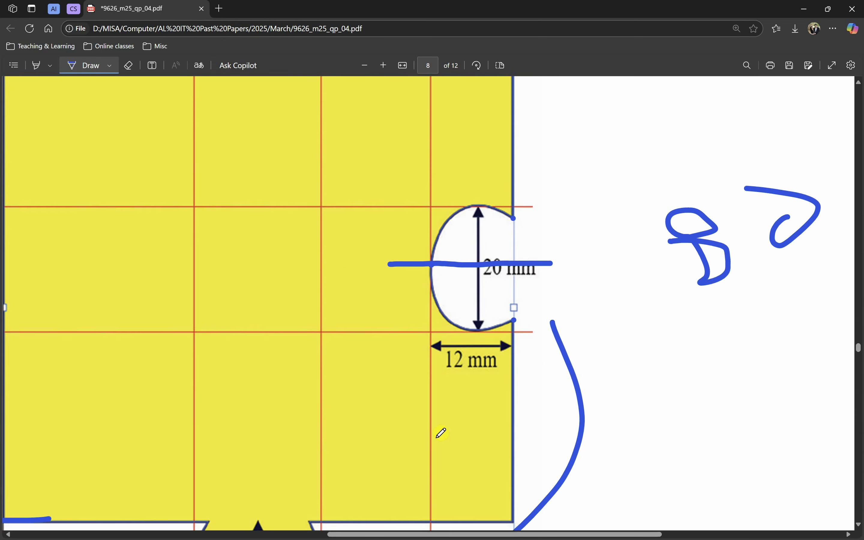
- Examine the positions, shapes and dimensions of the hole and the tab in the exam paper's jigsaw diagram
{"action": "scroll", "coordinate": [266, 423], "scroll_direction": "down", "scroll_amount": 6}
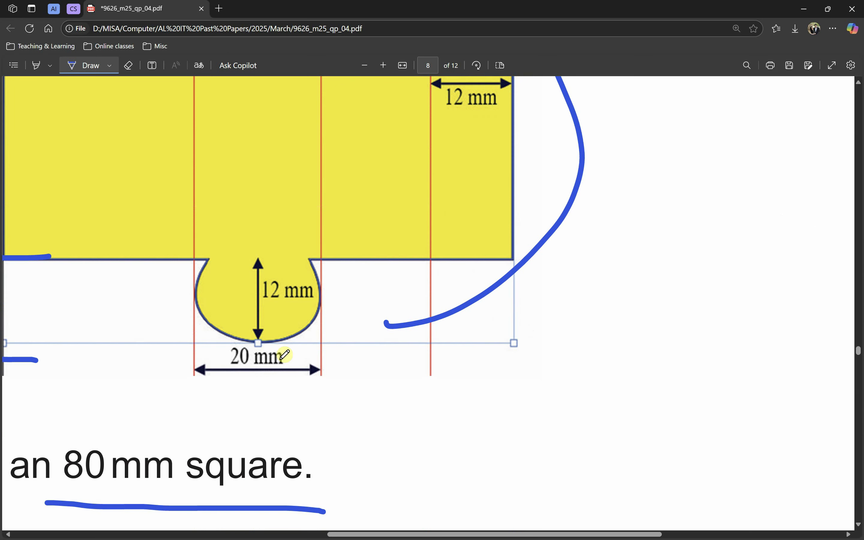
{"action": "scroll", "coordinate": [284, 354], "scroll_direction": "up", "scroll_amount": 15}
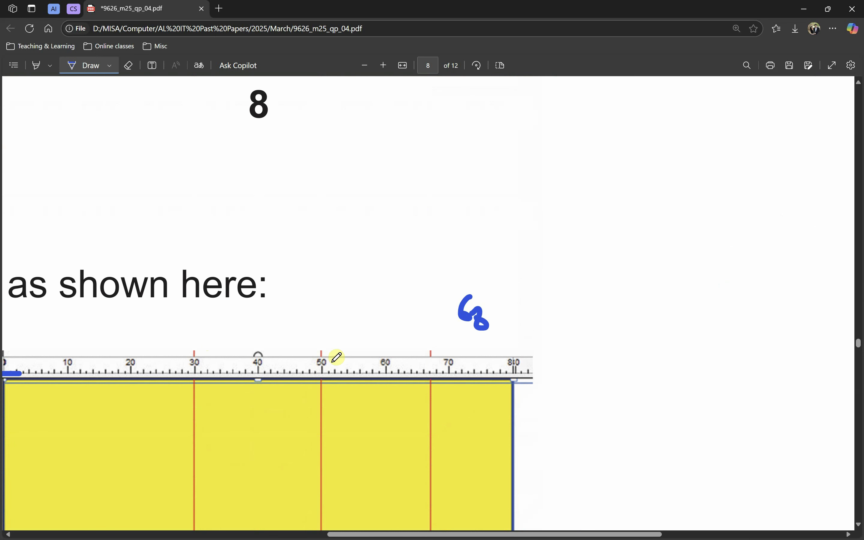
{"action": "scroll", "coordinate": [336, 357], "scroll_direction": "down", "scroll_amount": 8}
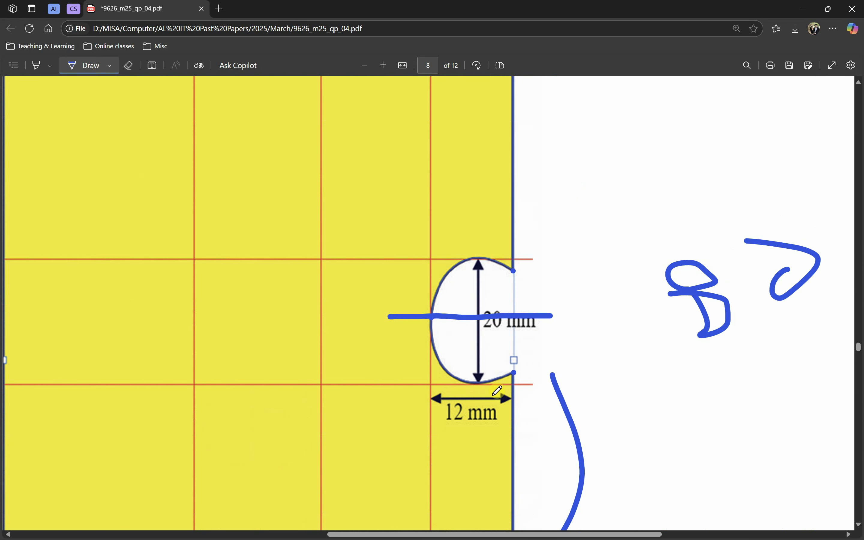
{"action": "scroll", "coordinate": [439, 332], "scroll_direction": "down", "scroll_amount": 6}
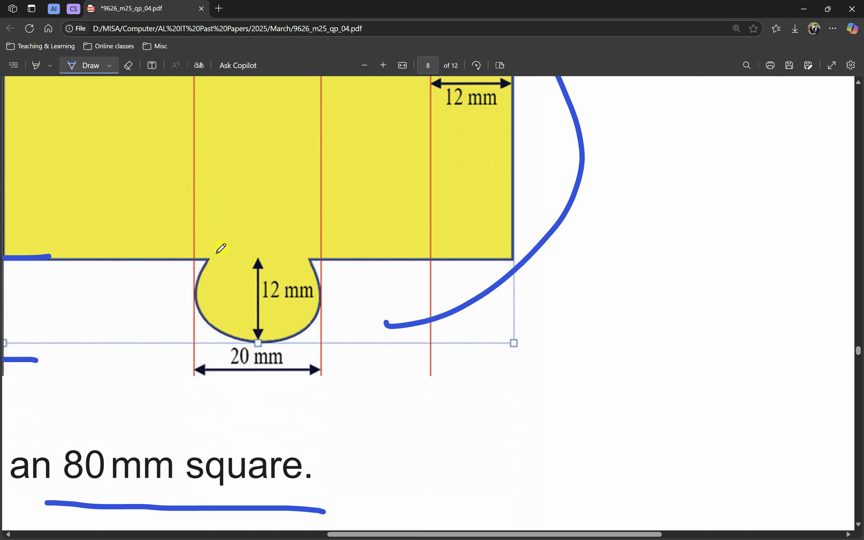
{"action": "scroll", "coordinate": [407, 364], "scroll_direction": "up", "scroll_amount": 5}
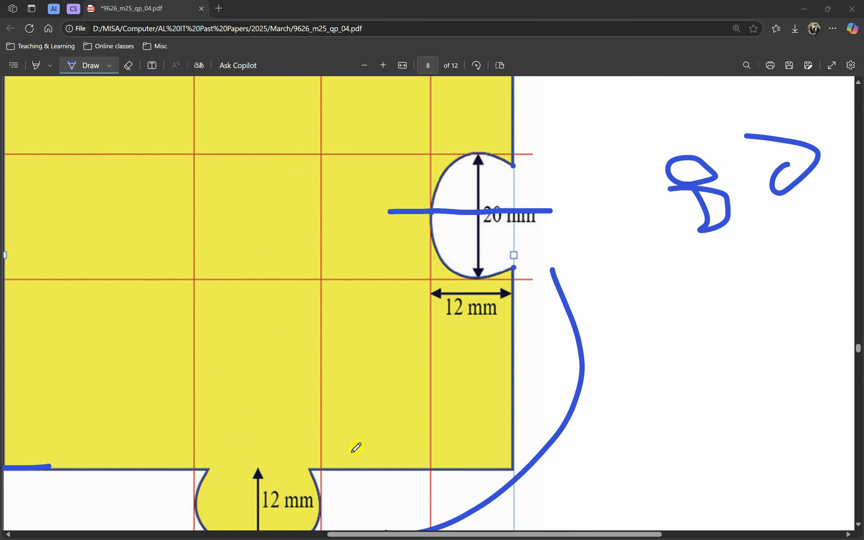
{"action": "key", "text": "alt+Tab"}
{"action": "key", "text": "alt+Tab"}
{"action": "scroll", "coordinate": [500, 365], "scroll_direction": "down", "scroll_amount": 12}
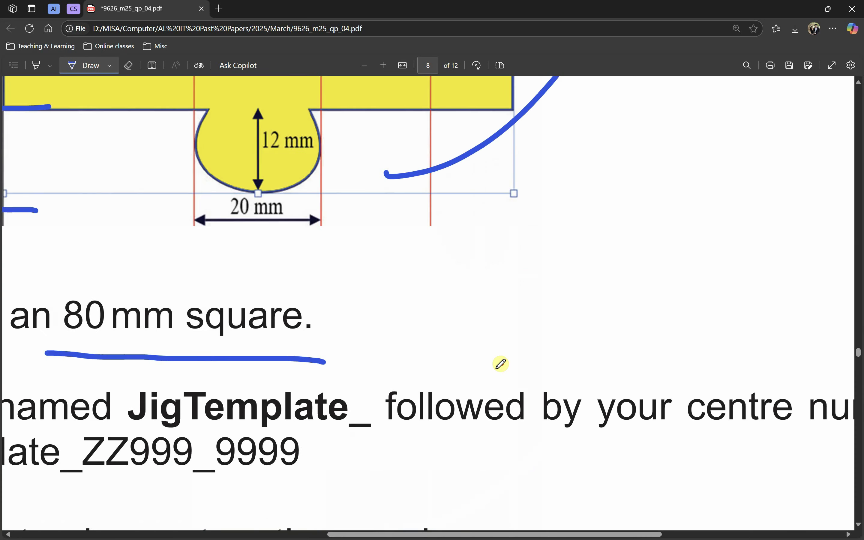
{"action": "scroll", "coordinate": [500, 364], "scroll_direction": "down", "scroll_amount": 4}
{"action": "scroll", "coordinate": [537, 380], "scroll_direction": "up", "scroll_amount": 8}
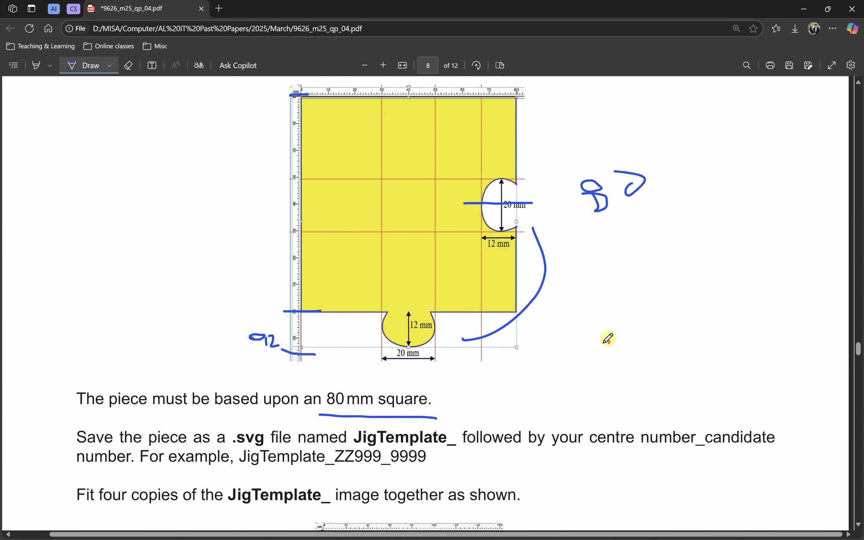
{"action": "scroll", "coordinate": [536, 356], "scroll_direction": "up", "scroll_amount": 3, "text": "ctrl"}
- Switch back to Illustrator and draw a closed rounded trial shape about 12.9 × 13.9 mm across the square's right edge with the Curvature tool
{"action": "key", "text": "alt+Tab"}
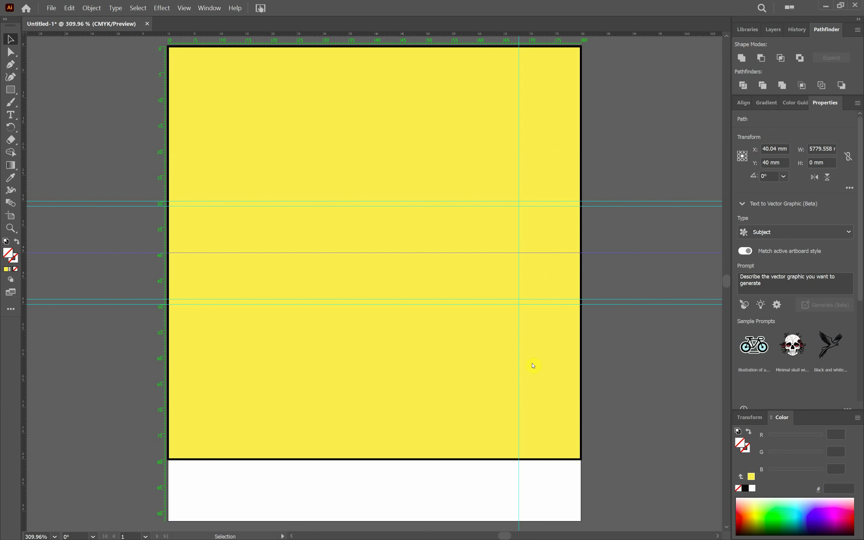
{"action": "left_click", "coordinate": [13, 79]}
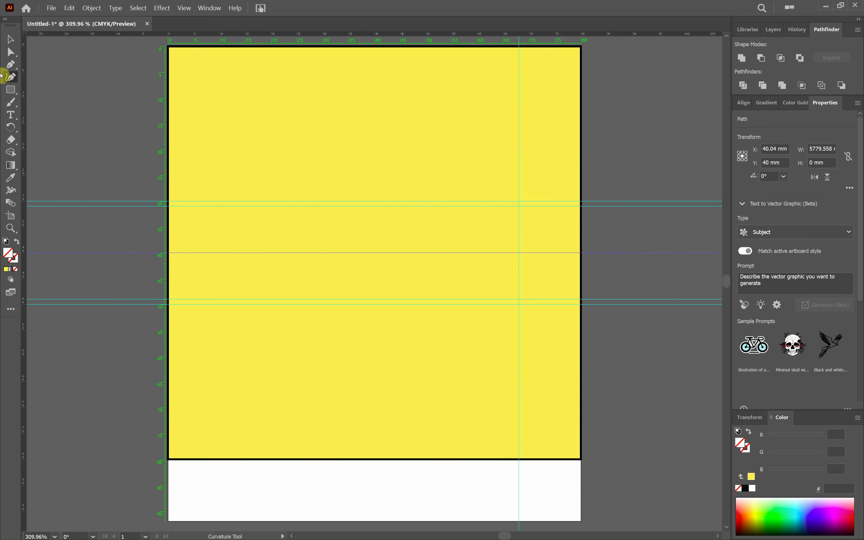
{"action": "scroll", "coordinate": [604, 227], "scroll_direction": "up", "scroll_amount": 4}
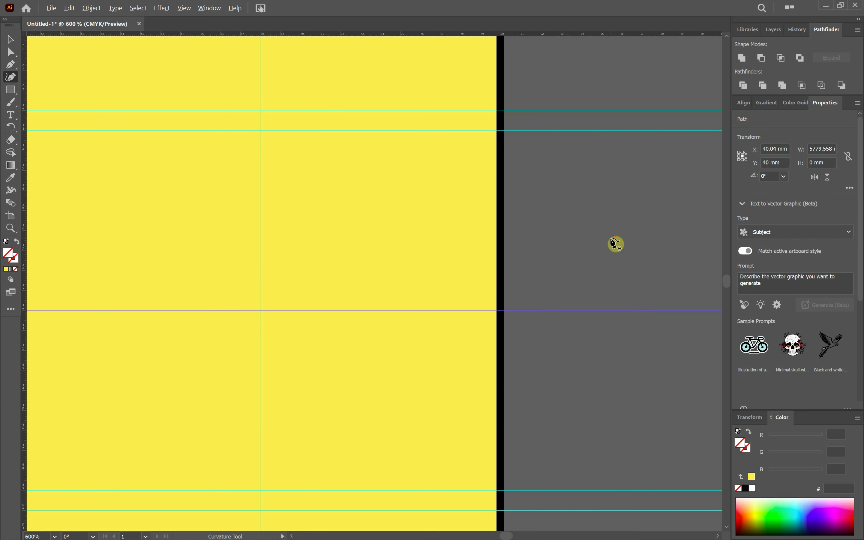
{"action": "scroll", "coordinate": [611, 250], "scroll_direction": "down", "scroll_amount": 1}
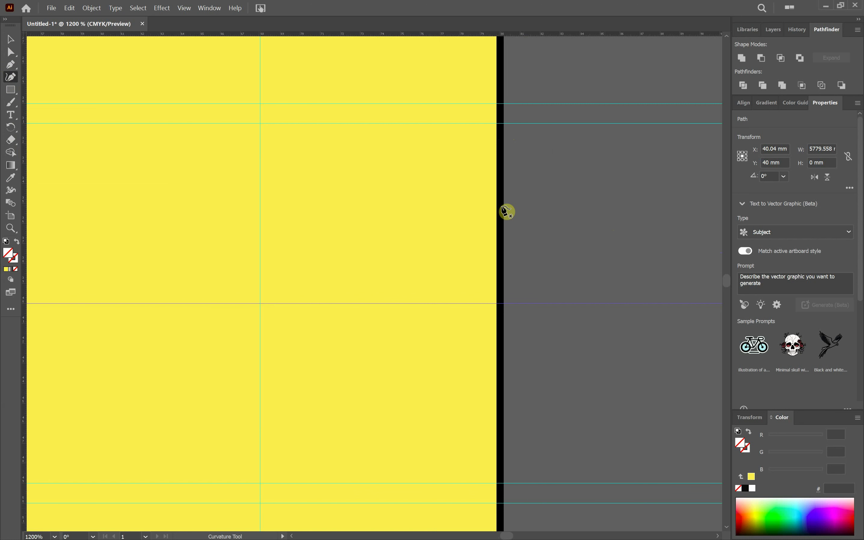
{"action": "left_click", "coordinate": [584, 189]}
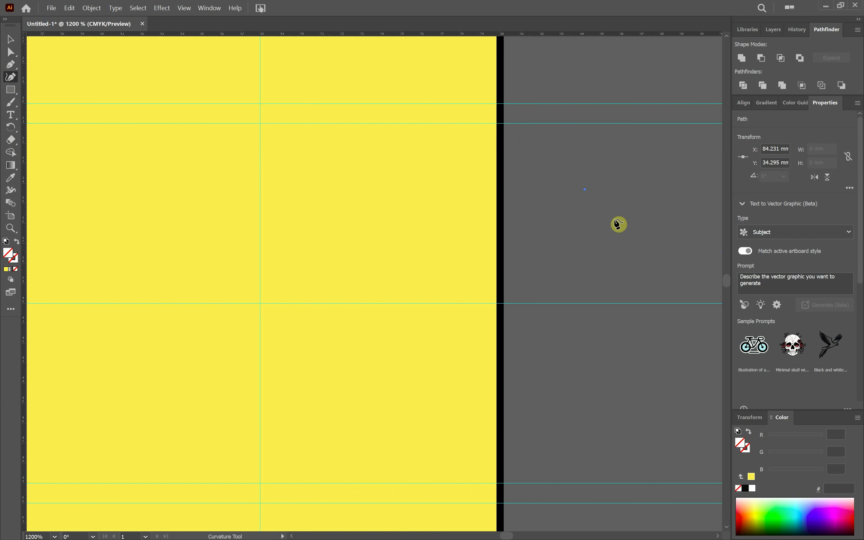
{"action": "left_click", "coordinate": [387, 215]}
{"action": "left_click", "coordinate": [375, 351]}
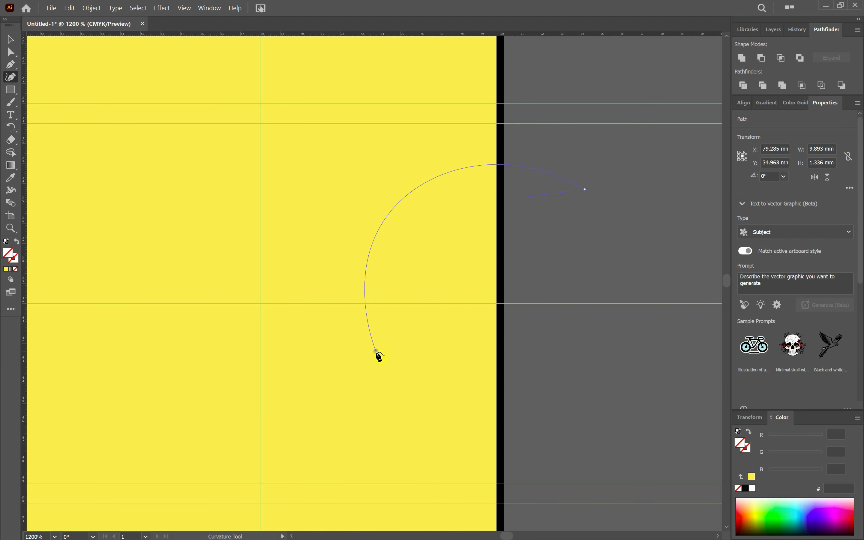
{"action": "left_click", "coordinate": [579, 421]}
{"action": "left_click", "coordinate": [613, 250]}
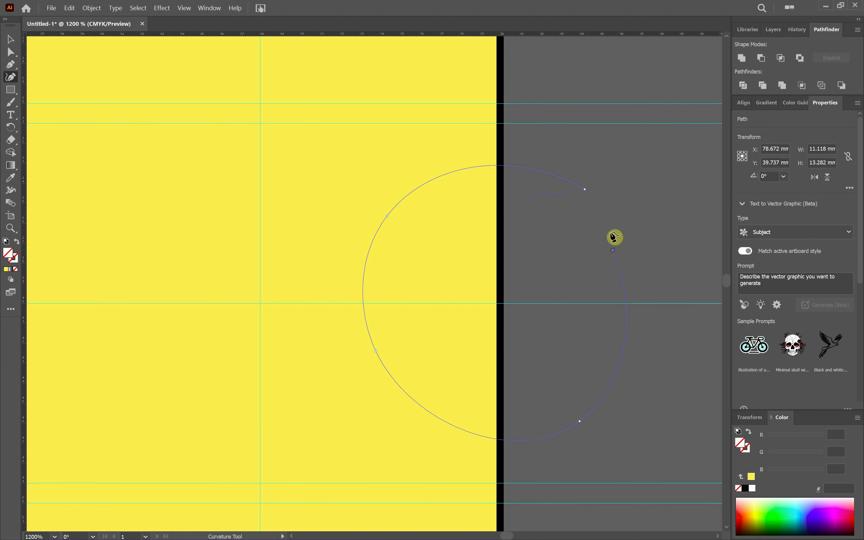
{"action": "left_click", "coordinate": [584, 189]}
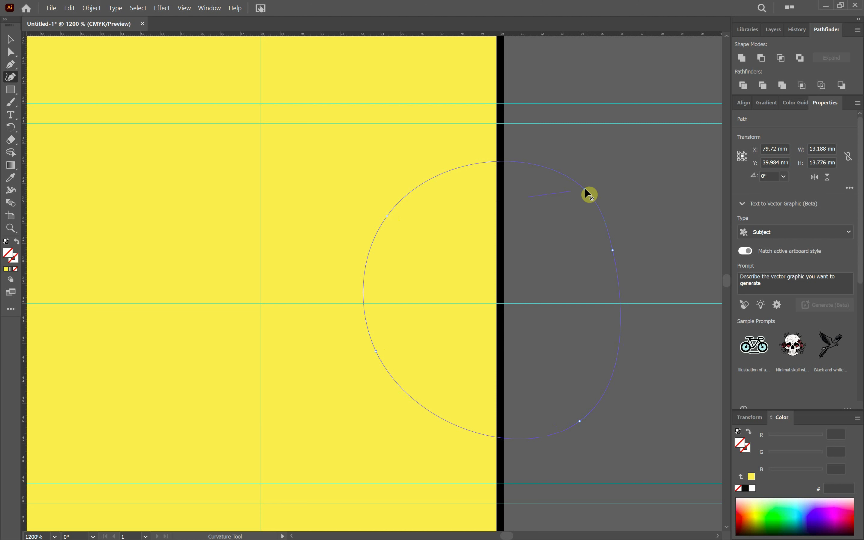
{"action": "left_click", "coordinate": [587, 193]}
- Give the trial shape a black outline and a green fill (64FF46), and delete the shape
{"action": "left_click", "coordinate": [6, 268]}
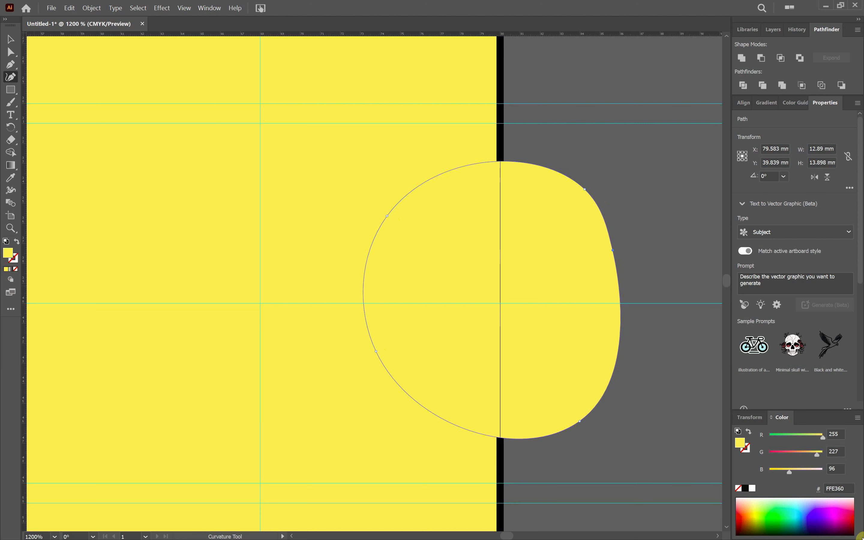
{"action": "left_click", "coordinate": [11, 268]}
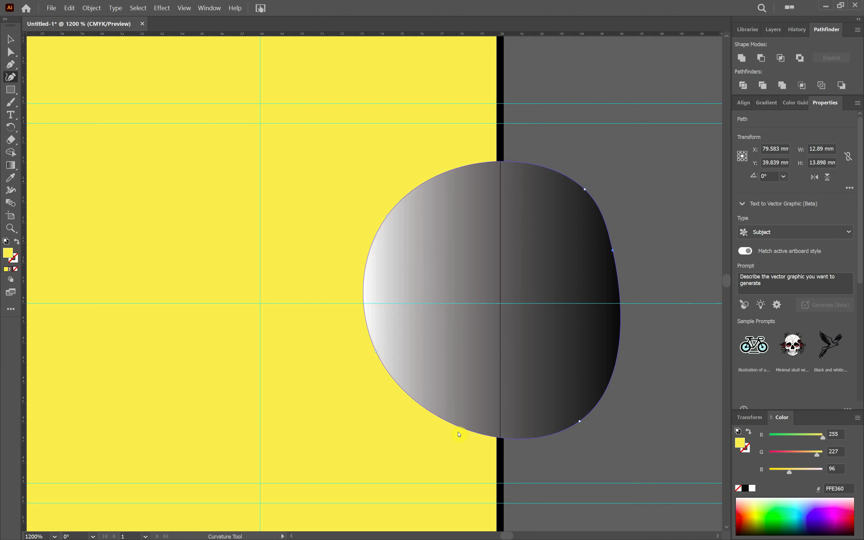
{"action": "left_click", "coordinate": [745, 416]}
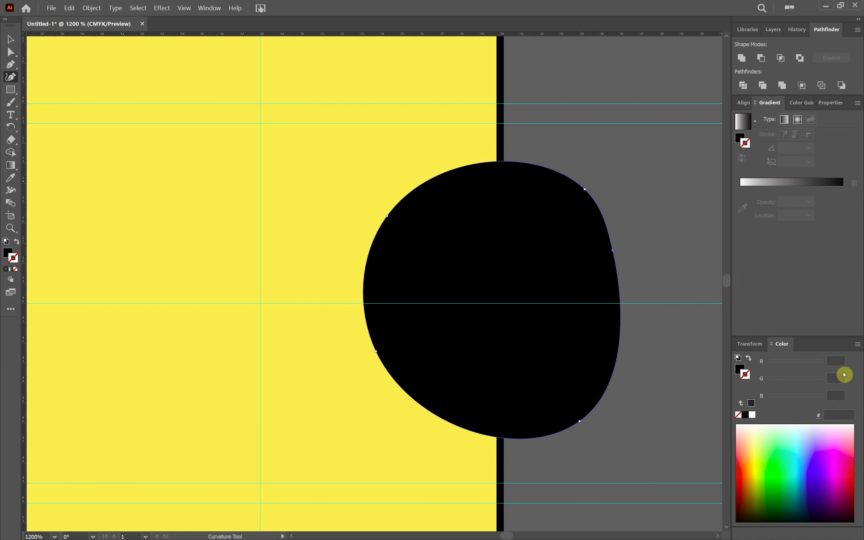
{"action": "left_click", "coordinate": [745, 415]}
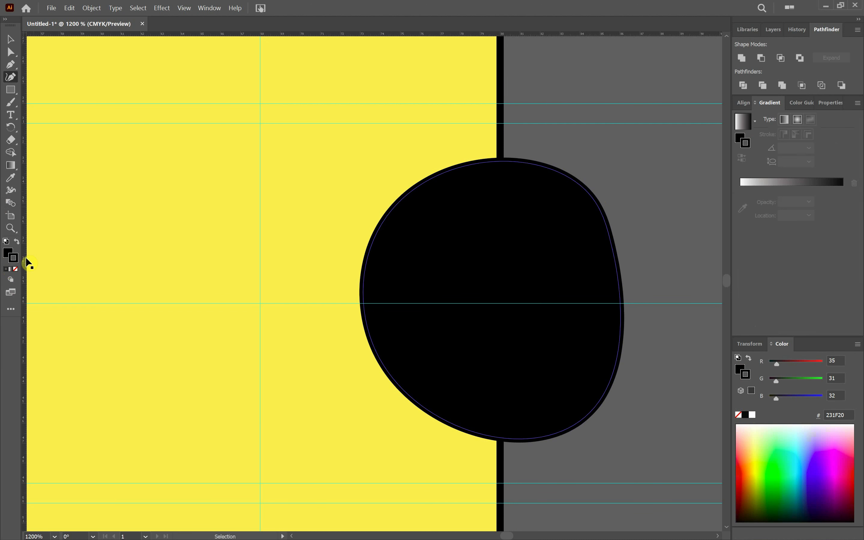
{"action": "left_click", "coordinate": [8, 252]}
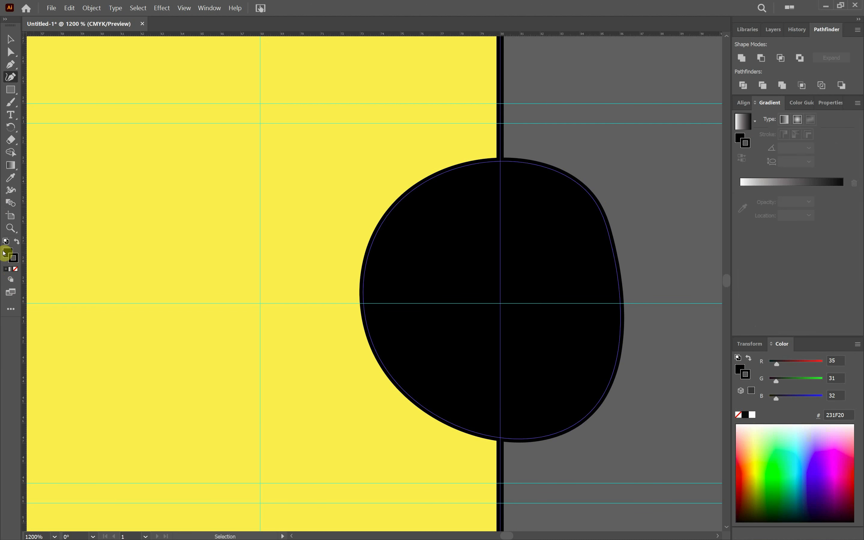
{"action": "left_click", "coordinate": [772, 457]}
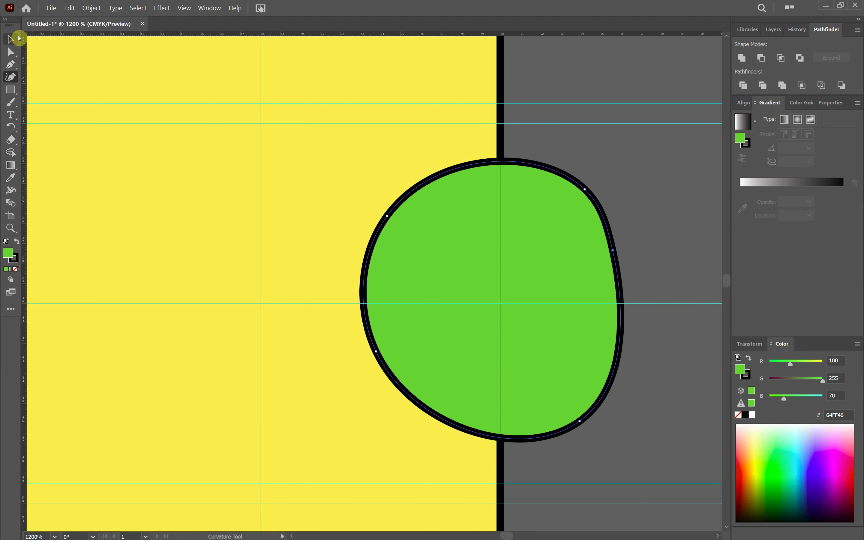
{"action": "key", "text": "Delete"}
{"action": "key", "text": "Delete"}
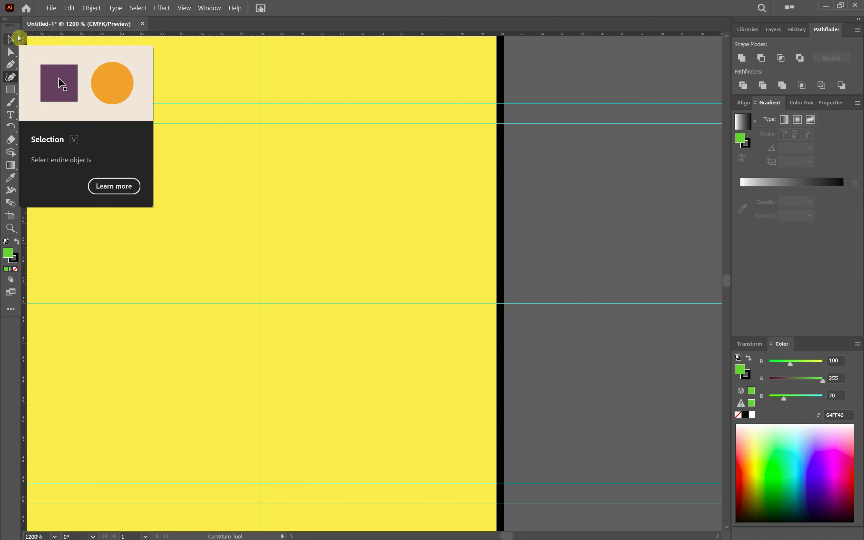
- Try to draw the hole's upper curve with the Curvature tool from the square's right edge to the crossing of the 68 mm and 40 mm guides
{"action": "left_click", "coordinate": [500, 124]}
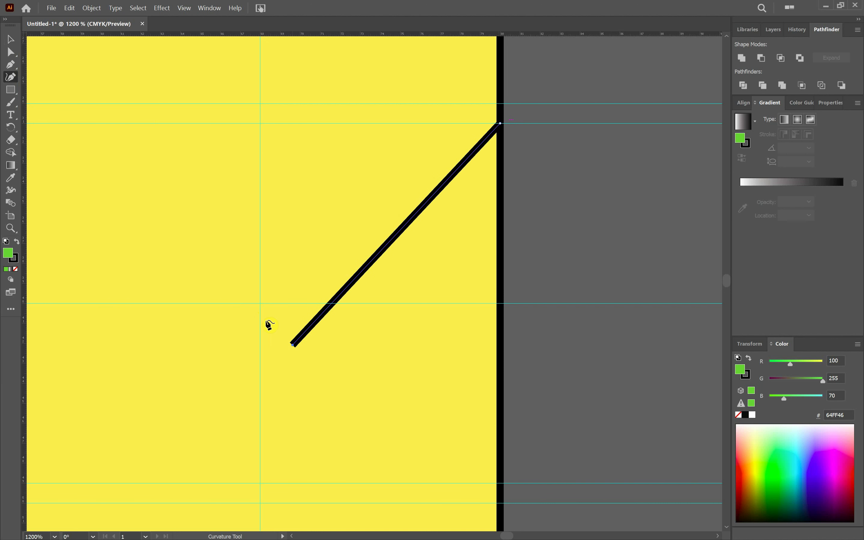
{"action": "left_click", "coordinate": [261, 304]}
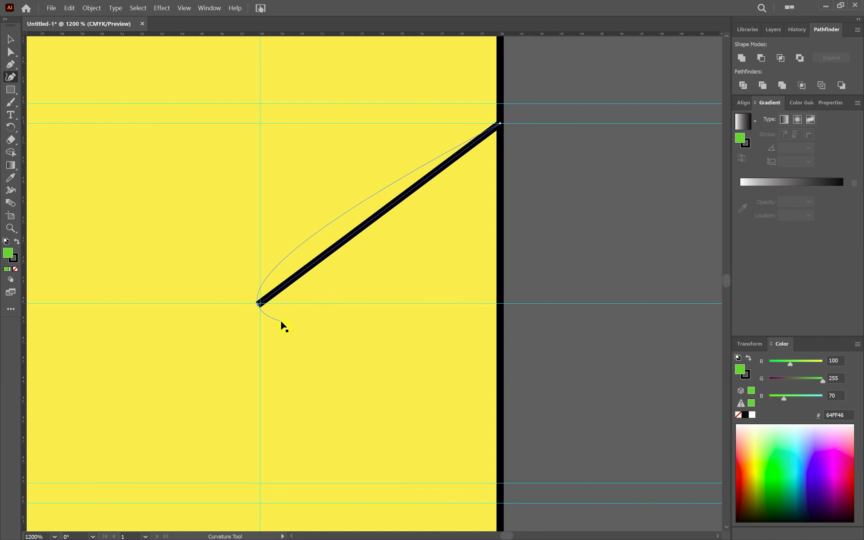
{"action": "key", "text": "ctrl+z"}
{"action": "key", "text": "Escape"}
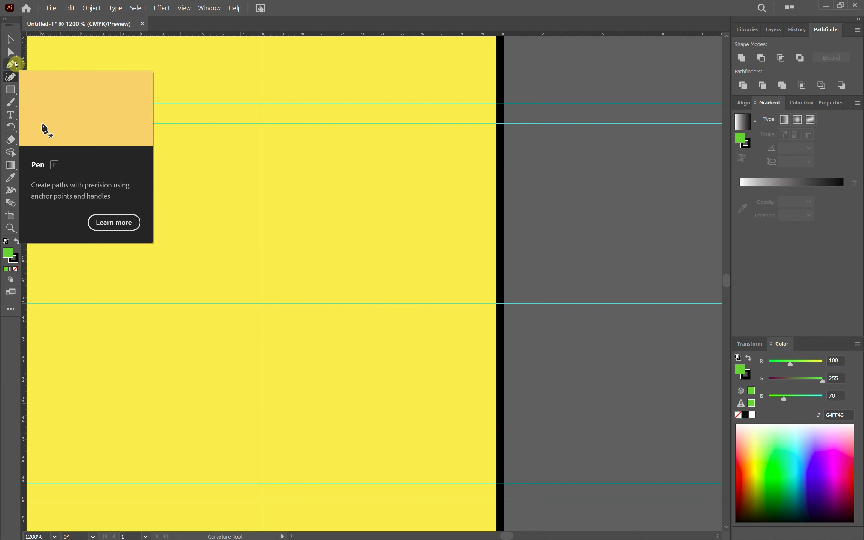
- Draw the hole's upper curve with the Pen tool, from the 31 mm guide at the right edge to the crossing of the 68 mm and 40 mm guides
{"action": "left_click", "coordinate": [14, 64]}
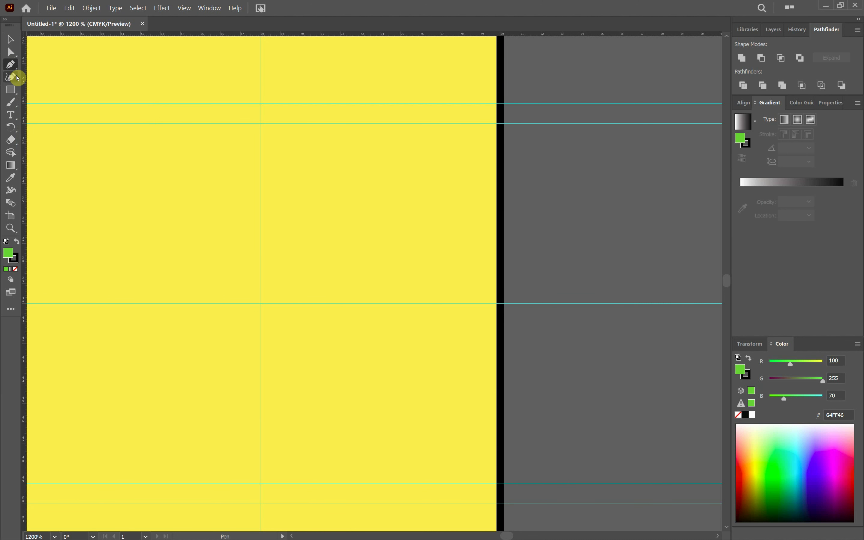
{"action": "key", "text": "ctrl"}
{"action": "left_click", "coordinate": [499, 123]}
{"action": "left_click_drag", "start_coordinate": [260, 303], "coordinate": [282, 482]}
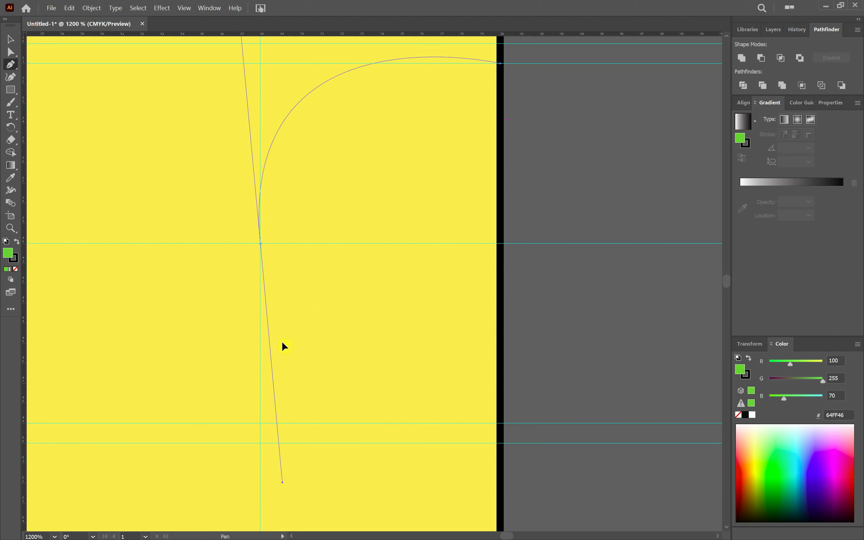
{"action": "left_click_drag", "start_coordinate": [284, 345], "coordinate": [280, 481]}
{"action": "scroll", "coordinate": [393, 359], "scroll_direction": "up", "scroll_amount": 2}
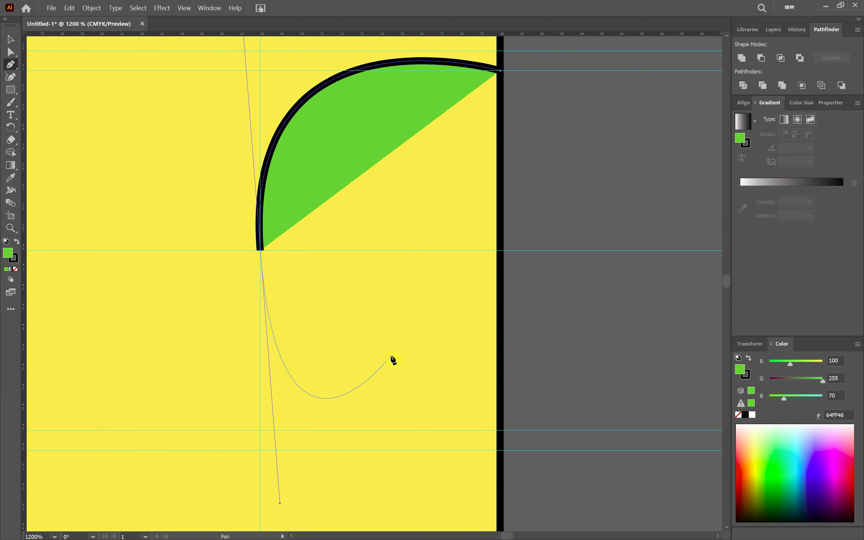
{"action": "key", "text": "ctrl+minus"}
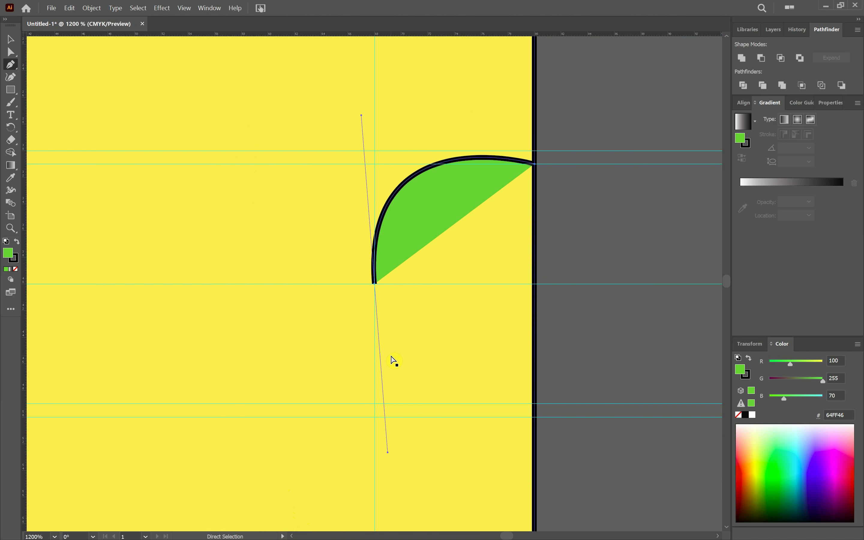
- Undo the hole's upper curve and try redrawing it with longer handles at the crossing of the 68 mm and 40 mm guides
{"action": "key", "text": "ctrl+z"}
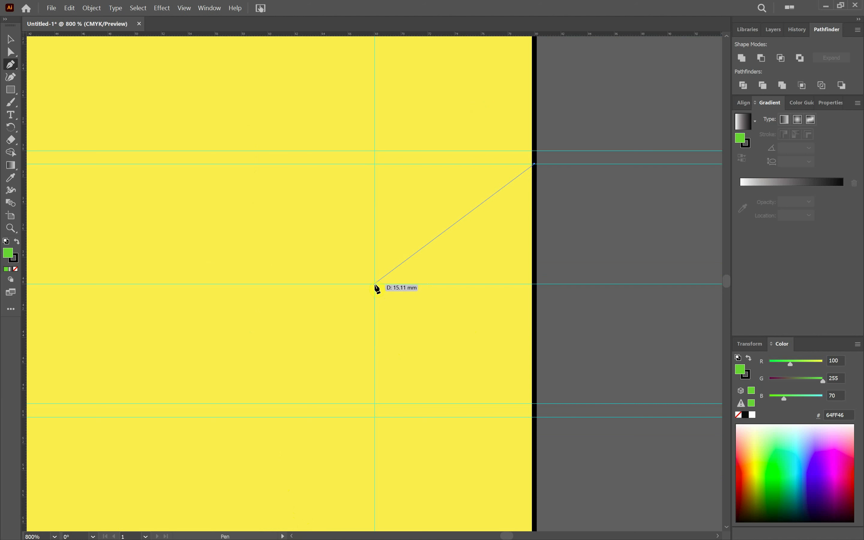
{"action": "mouse_move", "coordinate": [374, 284]}
{"action": "left_mouse_down"}
{"action": "mouse_move", "coordinate": [368, 377]}
{"action": "mouse_move", "coordinate": [434, 486]}
{"action": "mouse_move", "coordinate": [359, 458]}
{"action": "mouse_move", "coordinate": [340, 462]}
{"action": "mouse_move", "coordinate": [372, 474]}
{"action": "left_mouse_up"}
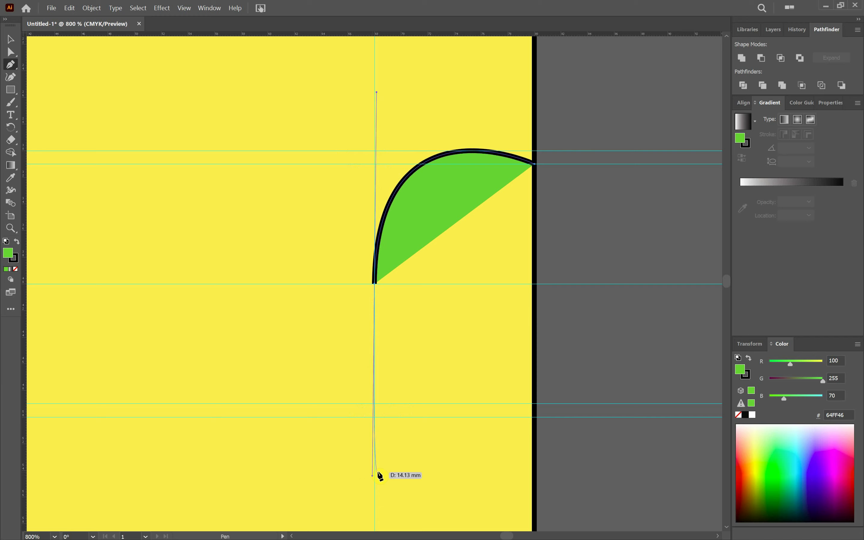
{"action": "key", "text": "alt+Tab"}
{"action": "key", "text": "alt+Tab"}
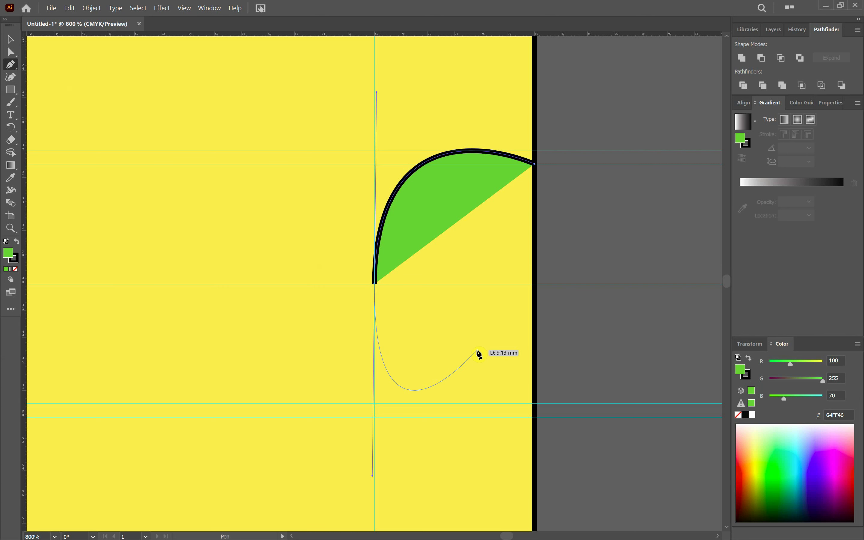
{"action": "key", "text": "ctrl+z"}
{"action": "key", "text": "ctrl+z"}
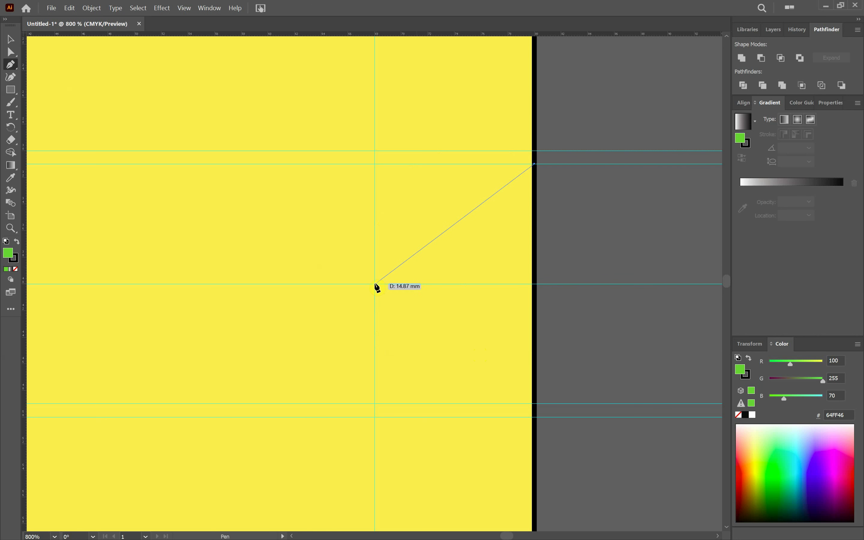
{"action": "mouse_move", "coordinate": [375, 285]}
{"action": "left_mouse_down"}
{"action": "mouse_move", "coordinate": [416, 443]}
{"action": "mouse_move", "coordinate": [383, 449]}
{"action": "mouse_move", "coordinate": [385, 476]}
{"action": "left_mouse_up"}
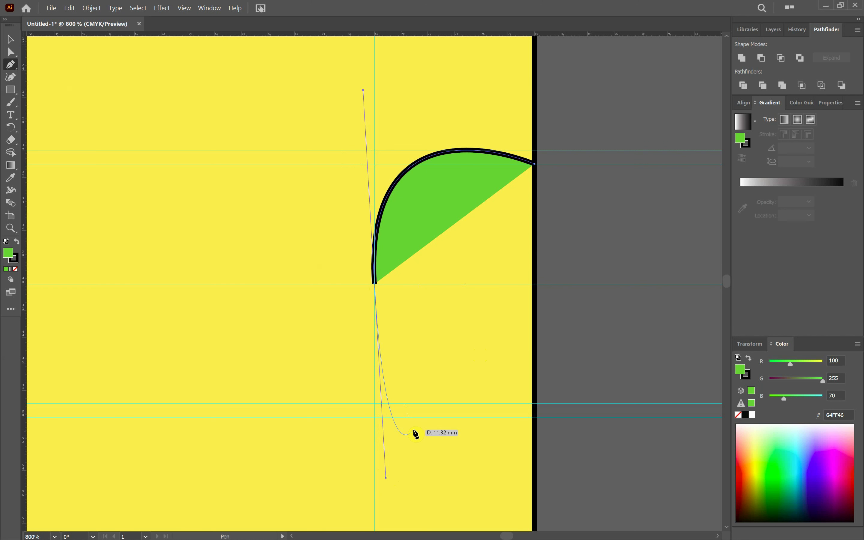
{"action": "key", "text": "ctrl+z"}
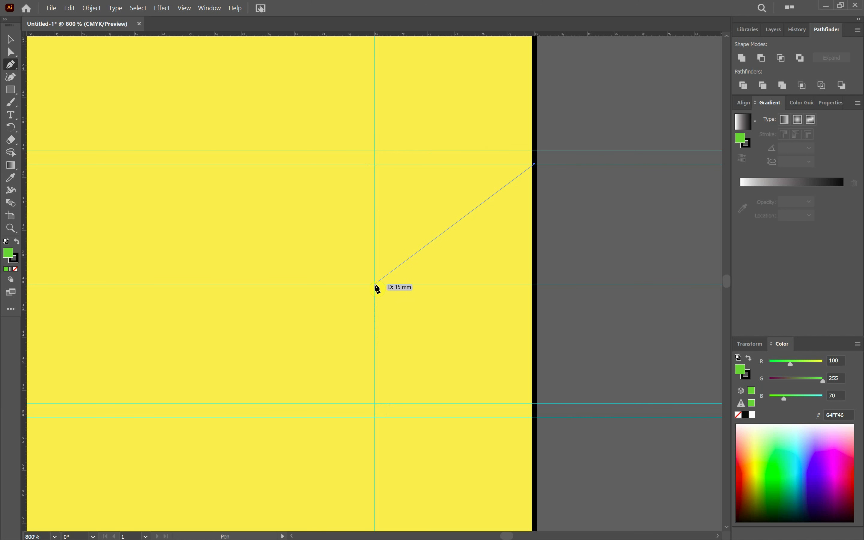
- Complete a closed hole shape through the 68/40 mm guide crossing and the 49 mm guide at the square's right edge, and delete it
{"action": "mouse_move", "coordinate": [375, 285]}
{"action": "left_mouse_down"}
{"action": "mouse_move", "coordinate": [427, 374]}
{"action": "mouse_move", "coordinate": [393, 448]}
{"action": "mouse_move", "coordinate": [376, 463]}
{"action": "mouse_move", "coordinate": [388, 469]}
{"action": "mouse_move", "coordinate": [387, 481]}
{"action": "mouse_move", "coordinate": [384, 472]}
{"action": "left_mouse_up"}
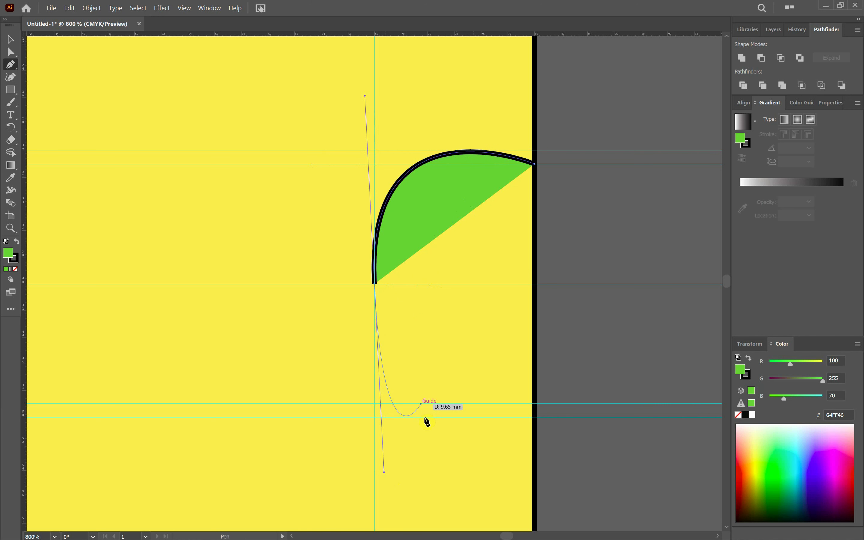
{"action": "left_click", "coordinate": [537, 407]}
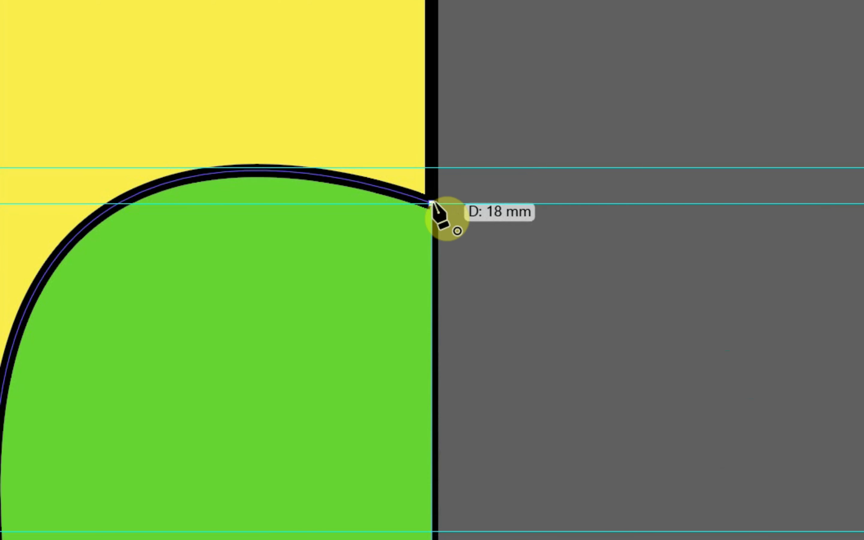
{"action": "left_click", "coordinate": [432, 203]}
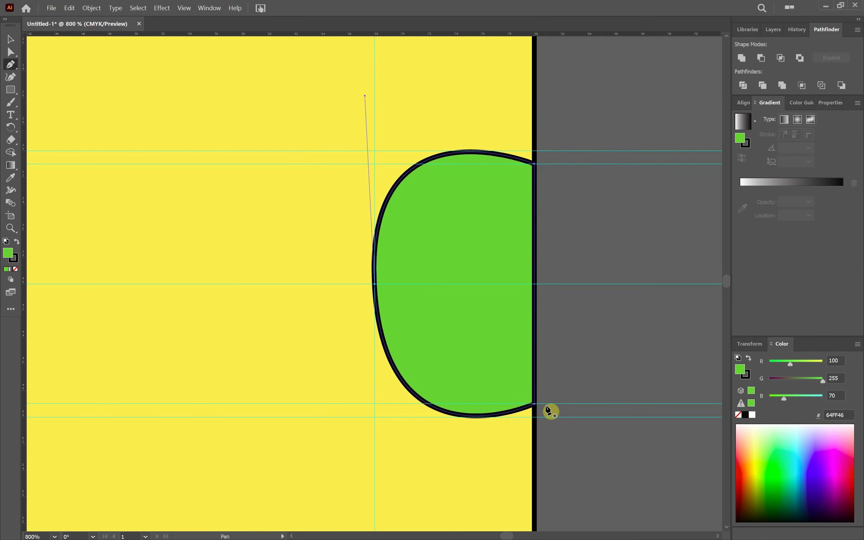
{"action": "key", "text": "ctrl+minus"}
{"action": "key", "text": "ctrl+minus"}
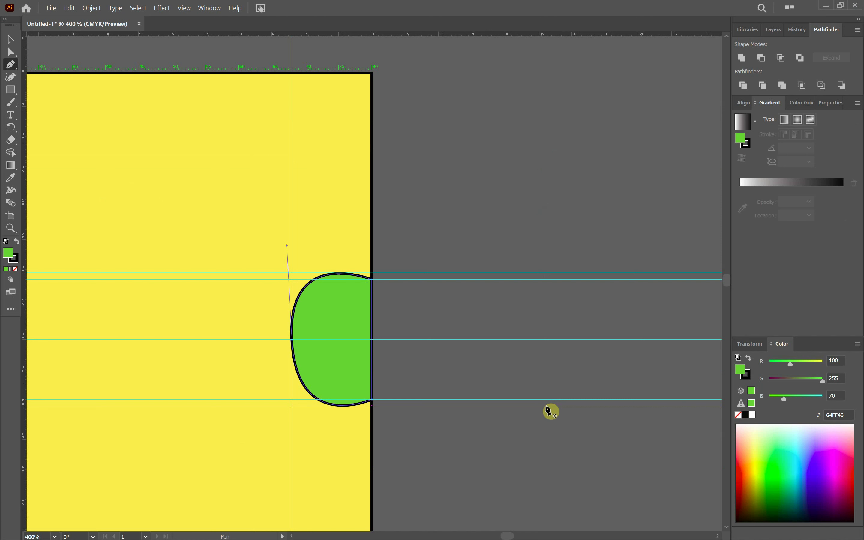
{"action": "left_click", "coordinate": [10, 39]}
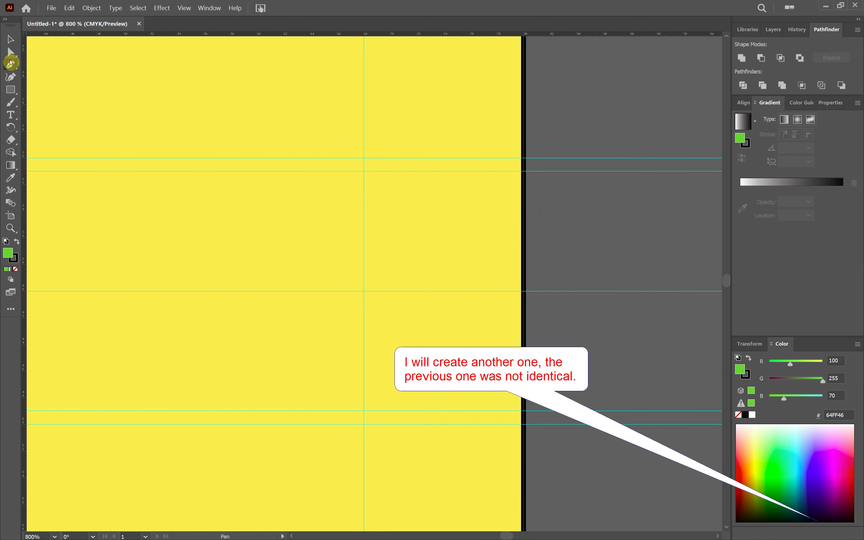
- Redraw the closed hole with the Pen tool between the 31 mm and 49 mm guides at the right edge, curving through the 68/40 mm crossing
{"action": "left_click", "coordinate": [582, 245]}
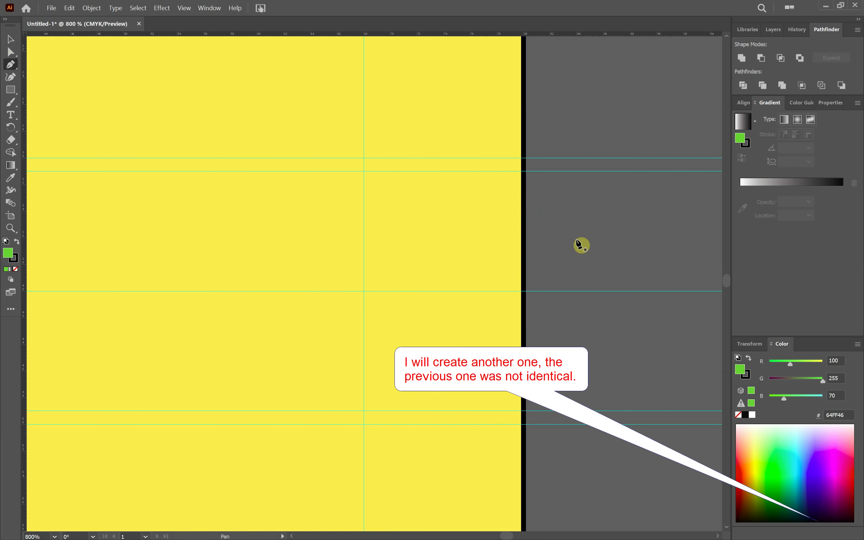
{"action": "left_click", "coordinate": [524, 171]}
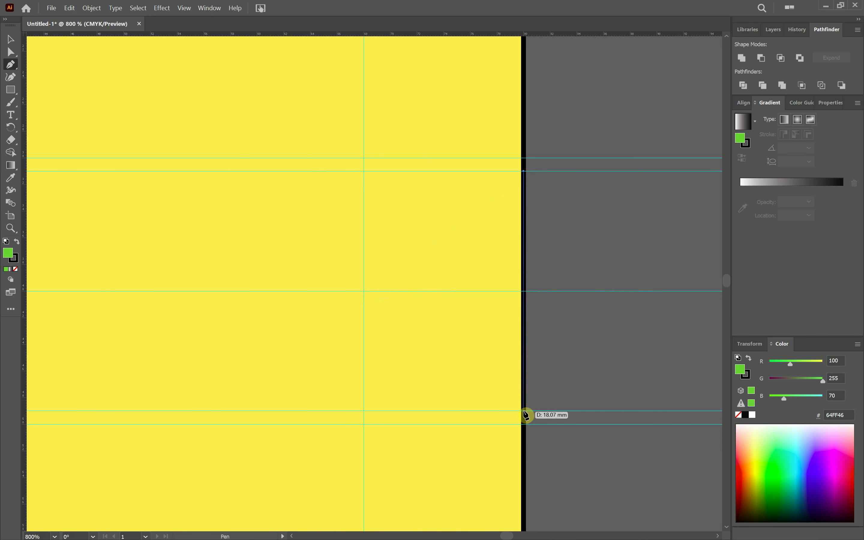
{"action": "left_click_drag", "start_coordinate": [525, 414], "coordinate": [610, 433]}
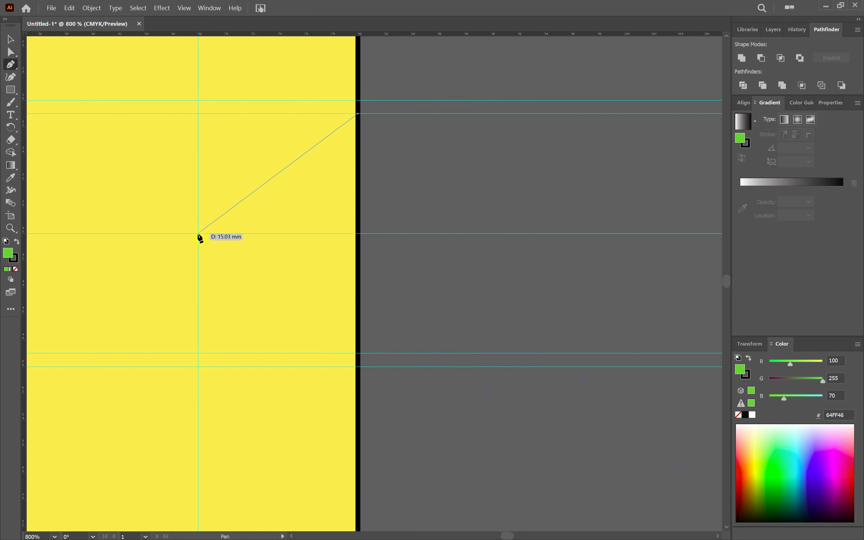
{"action": "mouse_move", "coordinate": [199, 234]}
{"action": "left_mouse_down"}
{"action": "mouse_move", "coordinate": [239, 413]}
{"action": "mouse_move", "coordinate": [204, 425]}
{"action": "left_mouse_up"}
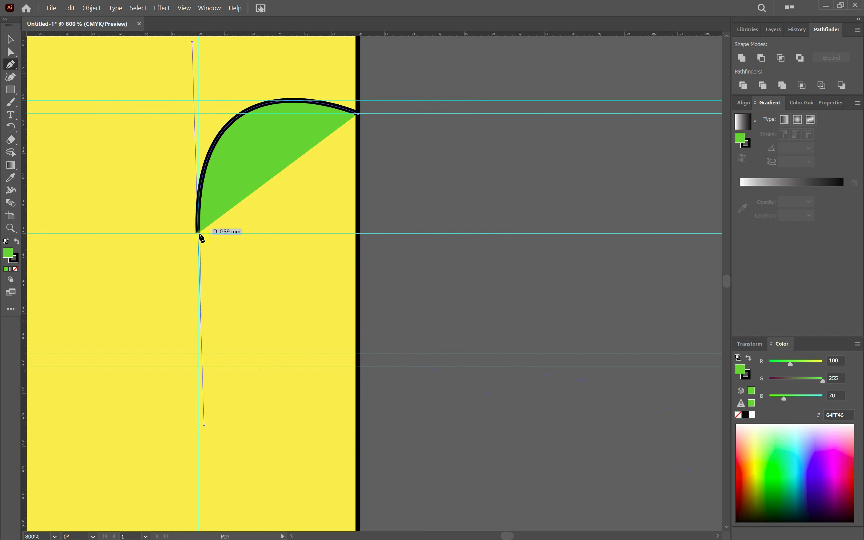
{"action": "left_click", "coordinate": [360, 355]}
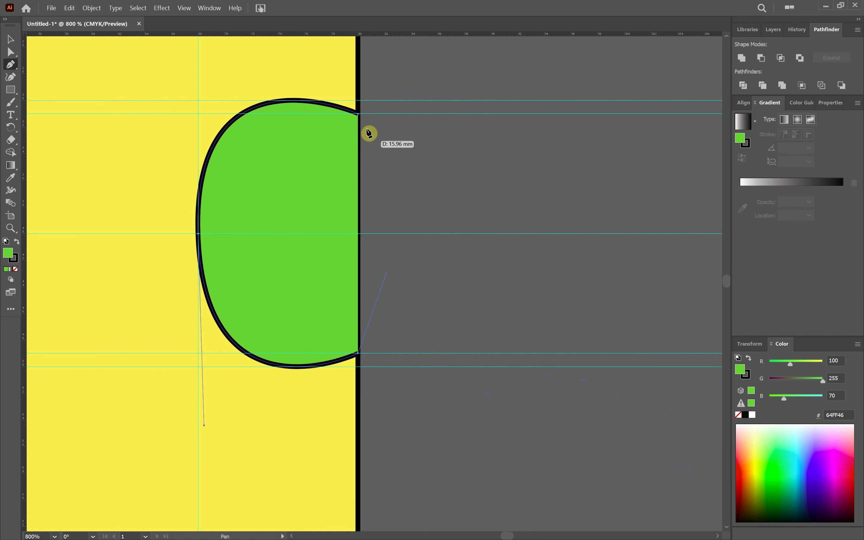
{"action": "left_click", "coordinate": [359, 114]}
{"action": "key", "text": "ctrl"}
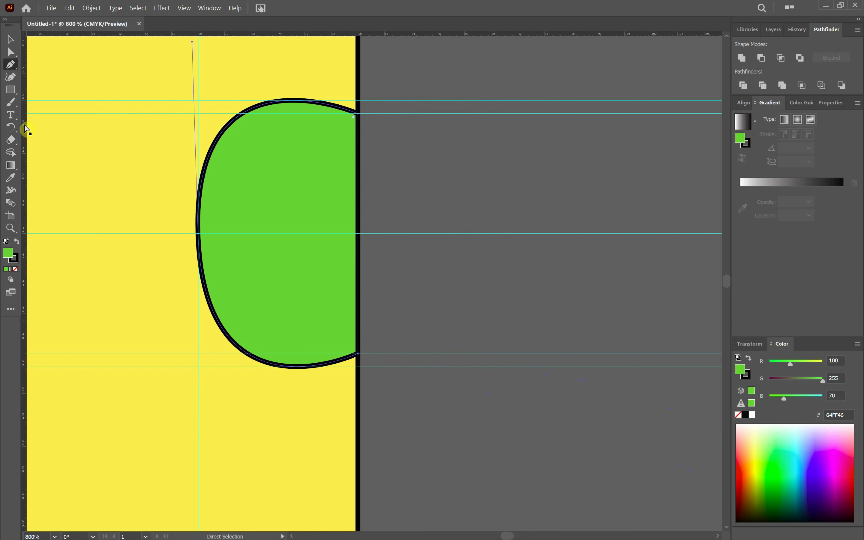
{"action": "left_click", "coordinate": [10, 41]}
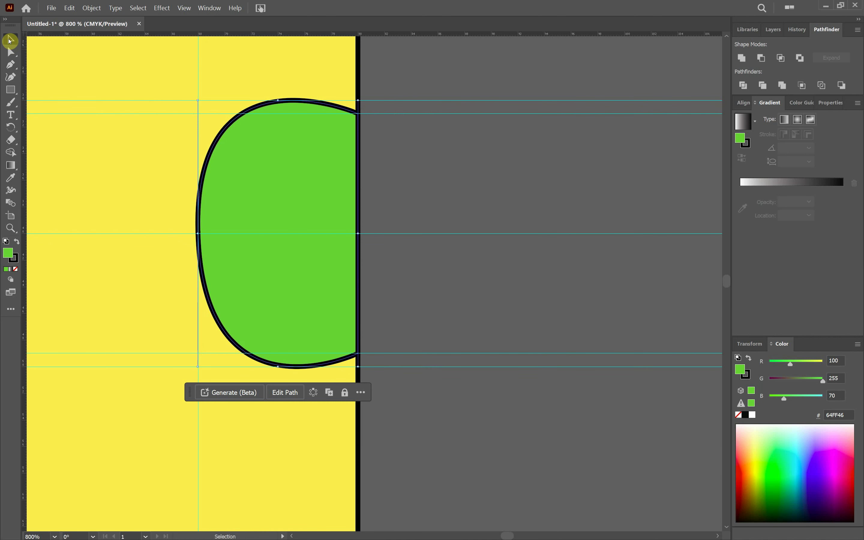
{"action": "key", "text": "ctrl+0"}
{"action": "key", "text": "a"}
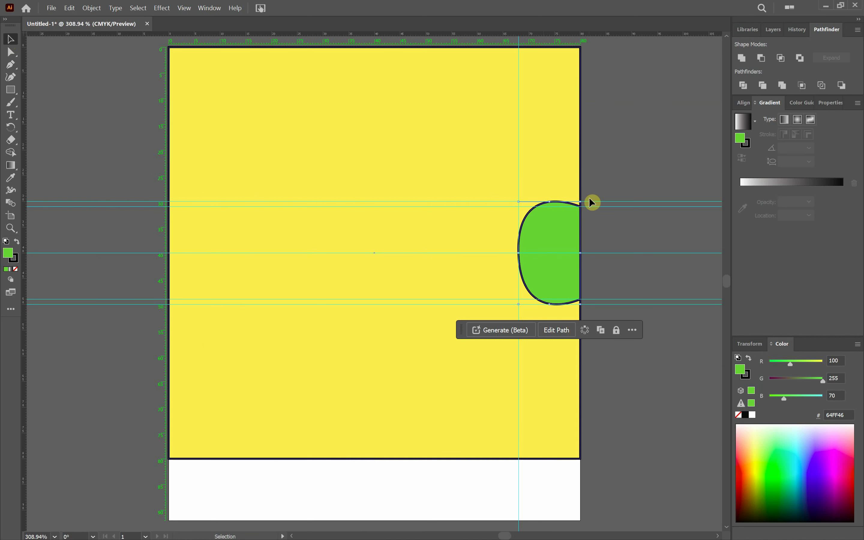
{"action": "key", "text": "ctrl+v"}
{"action": "key", "text": "v"}
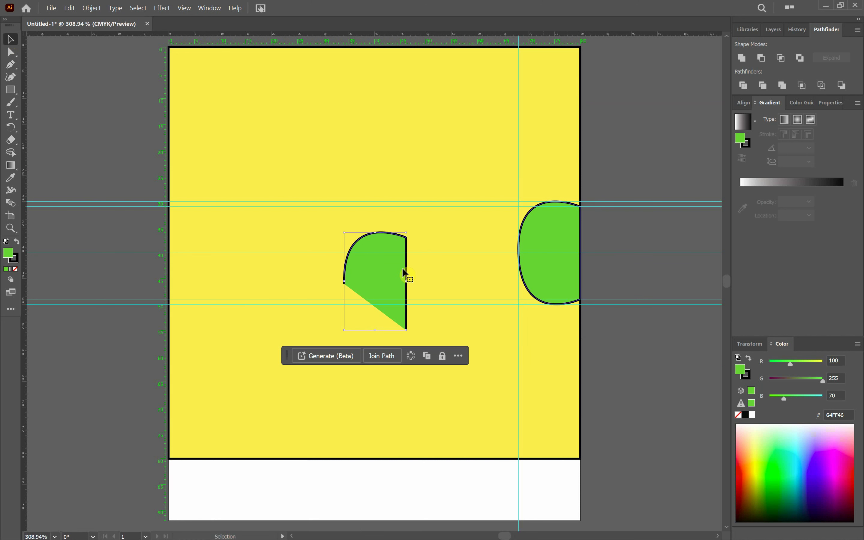
{"action": "key", "text": "ctrl+z"}
- Copy the finished green hole shape and place the duplicate in the lower middle of the yellow square
{"action": "left_click_drag", "start_coordinate": [597, 231], "coordinate": [569, 228]}
{"action": "key", "text": "ctrl+c"}
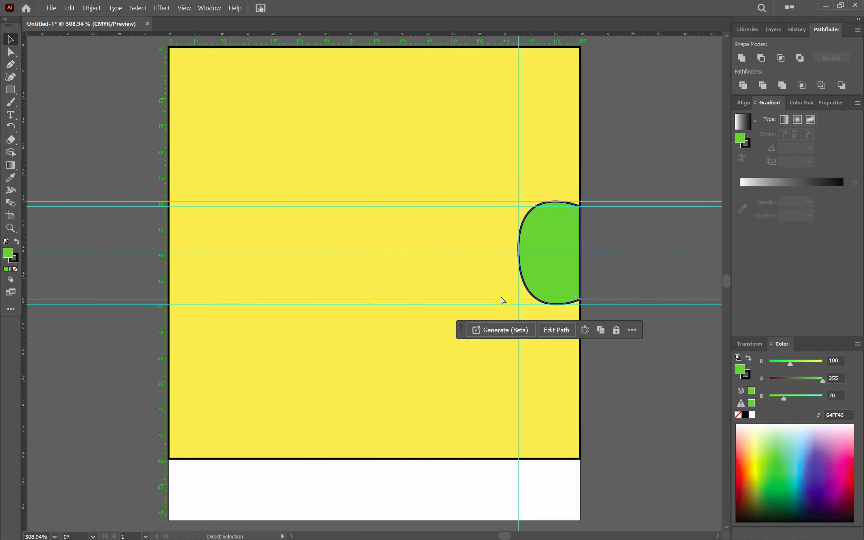
{"action": "key", "text": "ctrl+v"}
{"action": "left_click_drag", "start_coordinate": [395, 308], "coordinate": [378, 390]}
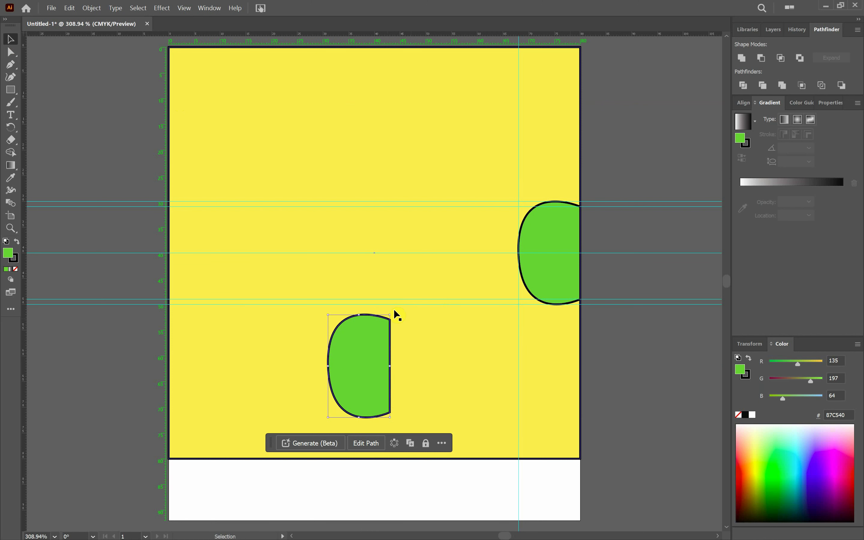
- Rotate the copy until its flat side faces up and position it as a tab below the square's bottom edge, centred near 40 mm
{"action": "left_click_drag", "start_coordinate": [402, 319], "coordinate": [443, 420]}
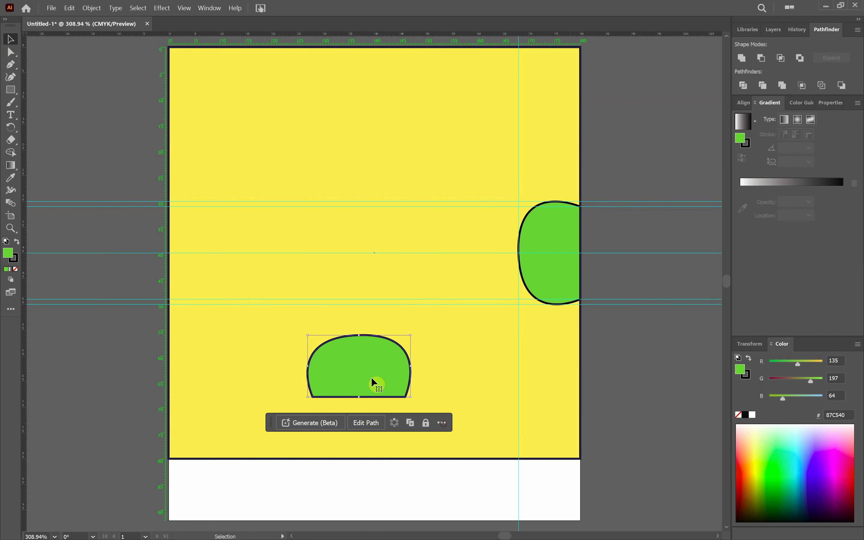
{"action": "left_click_drag", "start_coordinate": [376, 382], "coordinate": [370, 443]}
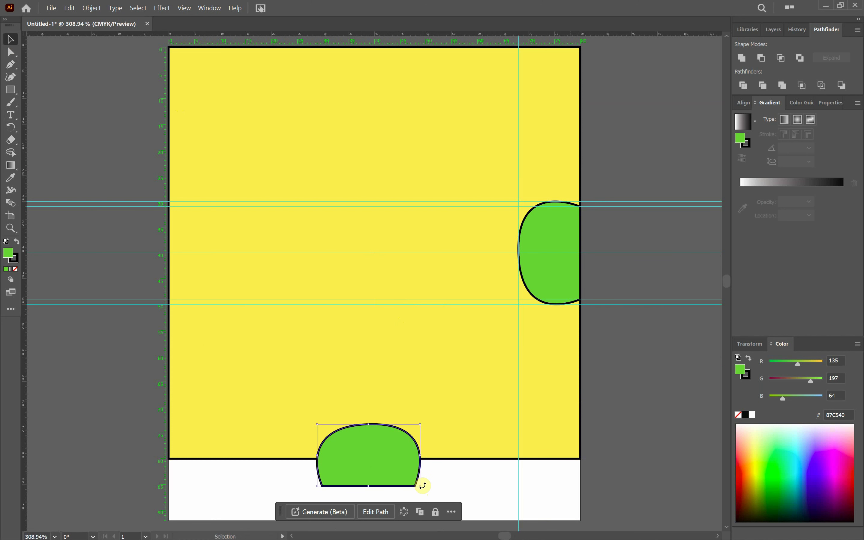
{"action": "left_click_drag", "start_coordinate": [419, 486], "coordinate": [260, 432]}
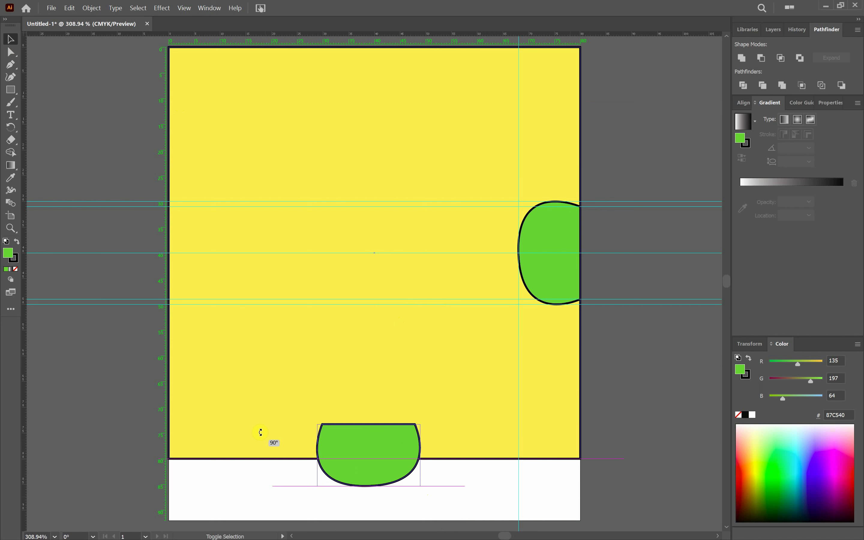
{"action": "left_click_drag", "start_coordinate": [362, 447], "coordinate": [370, 481]}
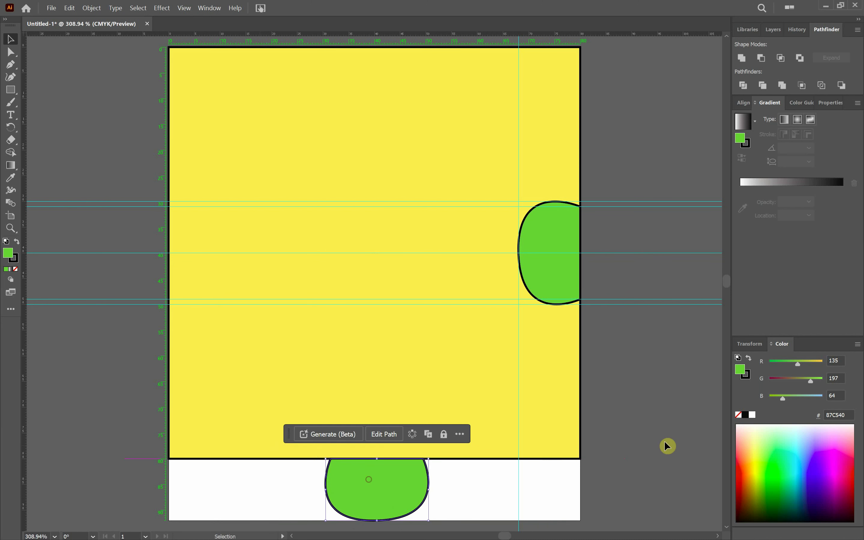
- Subtract the green hole shape from the yellow square with the Minus Front Pathfinder operation
{"action": "scroll", "coordinate": [646, 379], "scroll_direction": "up", "scroll_amount": 1}
{"action": "left_click", "coordinate": [550, 250]}
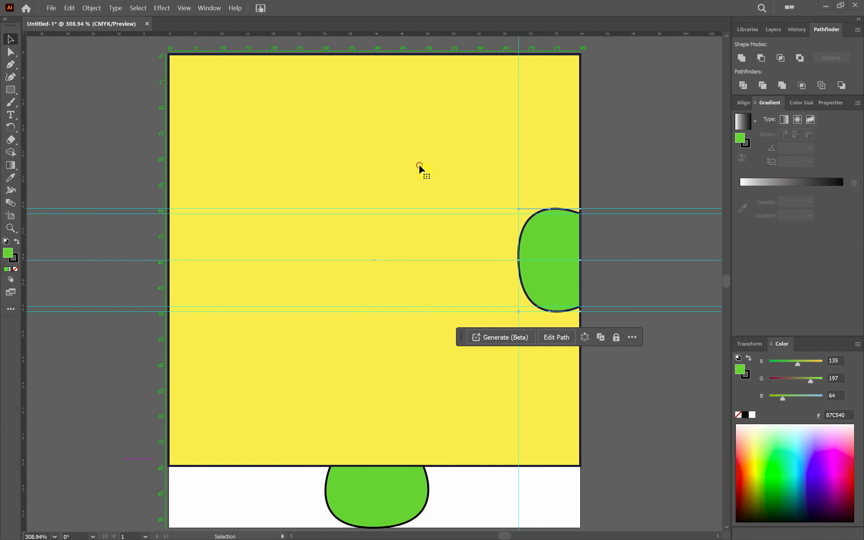
{"action": "left_click", "coordinate": [495, 115]}
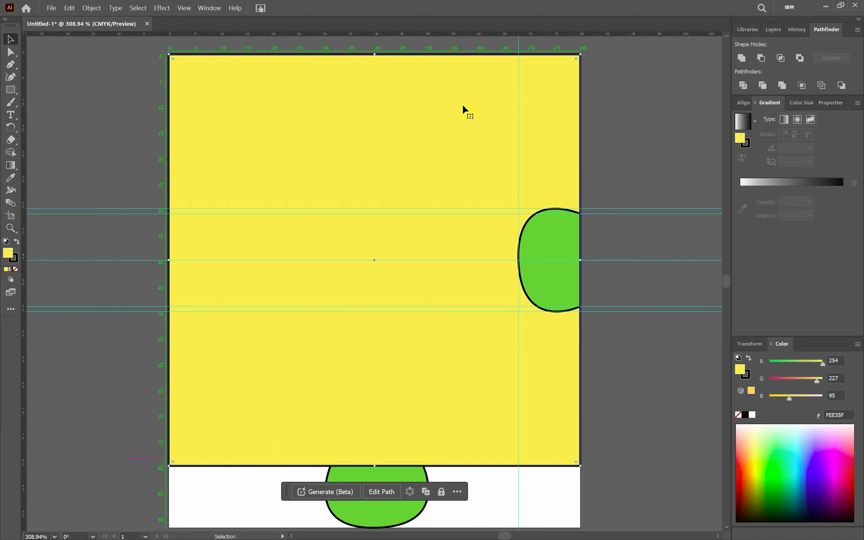
{"action": "left_click", "coordinate": [550, 225], "text": "shift"}
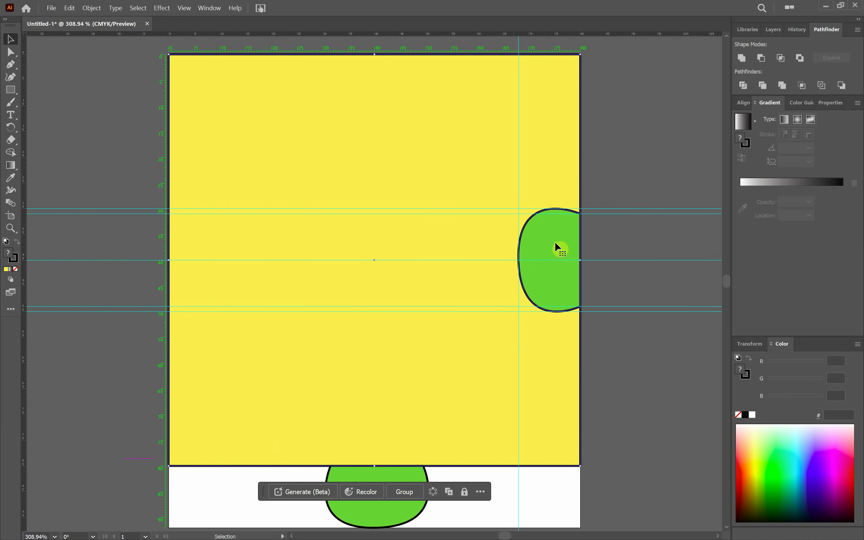
{"action": "left_click", "coordinate": [413, 123], "text": "shift"}
{"action": "left_click", "coordinate": [394, 127], "text": "shift"}
{"action": "left_click", "coordinate": [209, 8]}
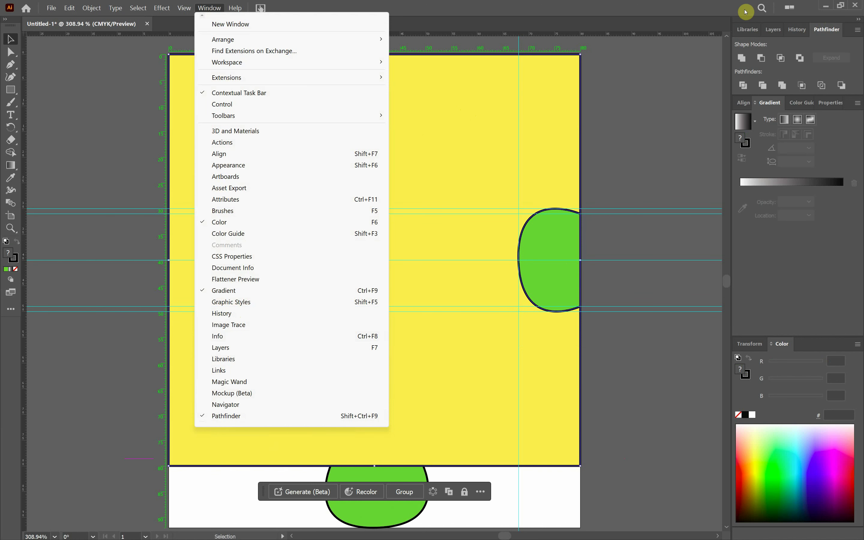
{"action": "left_click", "coordinate": [758, 29]}
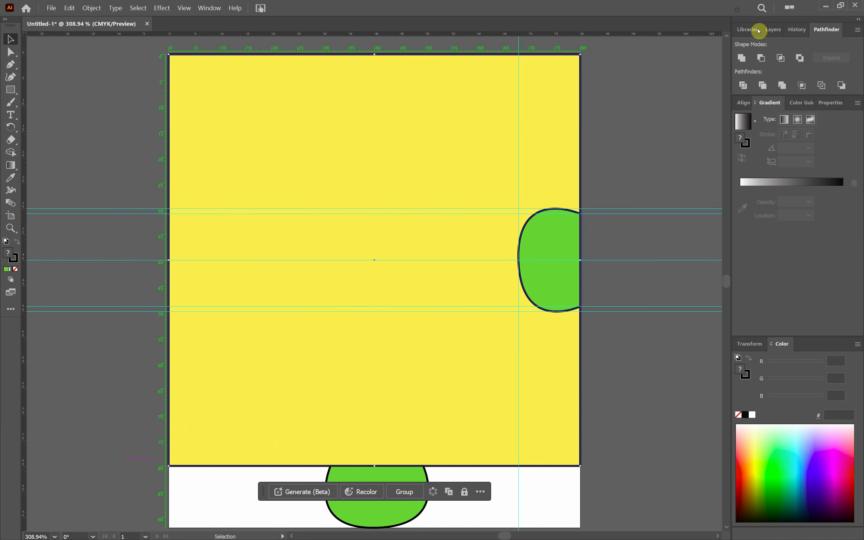
{"action": "left_click", "coordinate": [761, 57]}
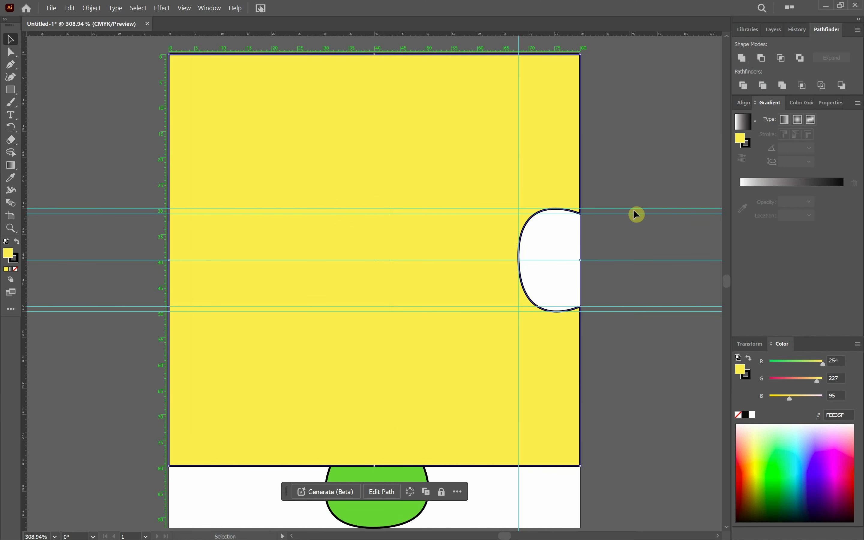
{"action": "left_click", "coordinate": [676, 151]}
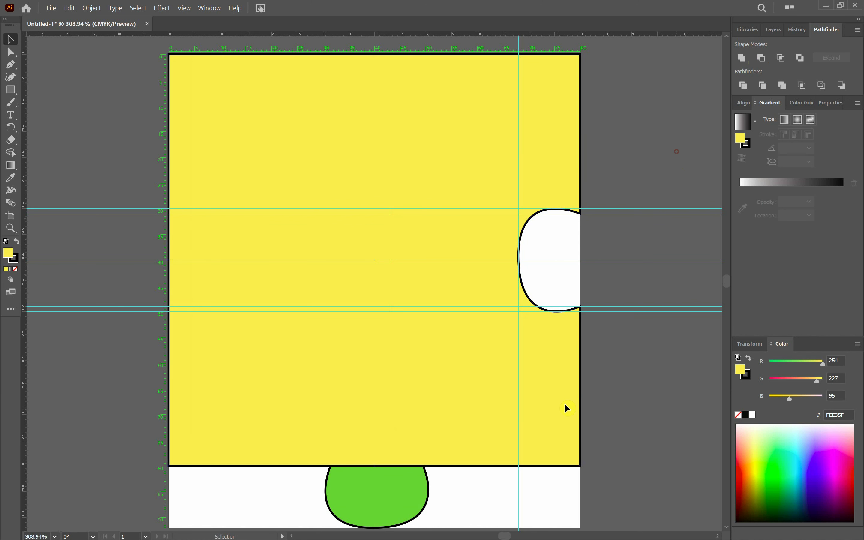
- Compare the green tab with the question paper diagram in the browser and add vertical guides near 30 mm and 50 mm
{"action": "left_click", "coordinate": [380, 498]}
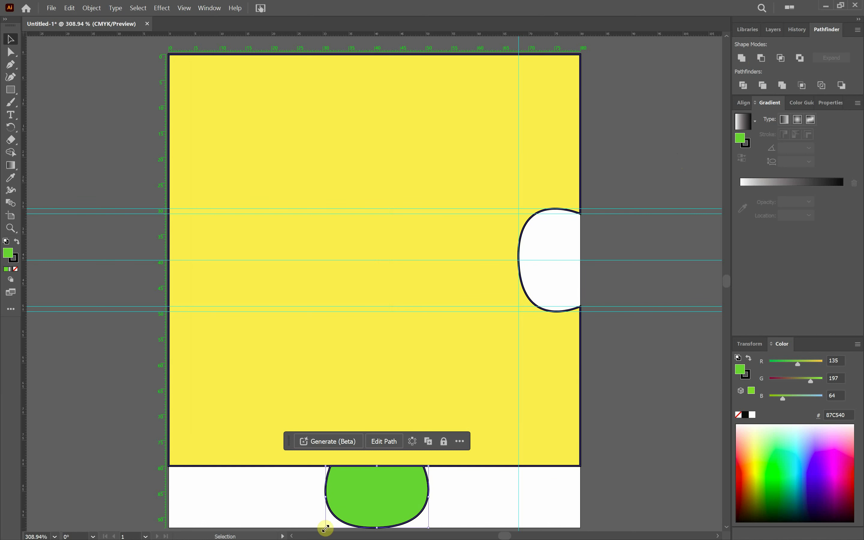
{"action": "key", "text": "alt+Tab"}
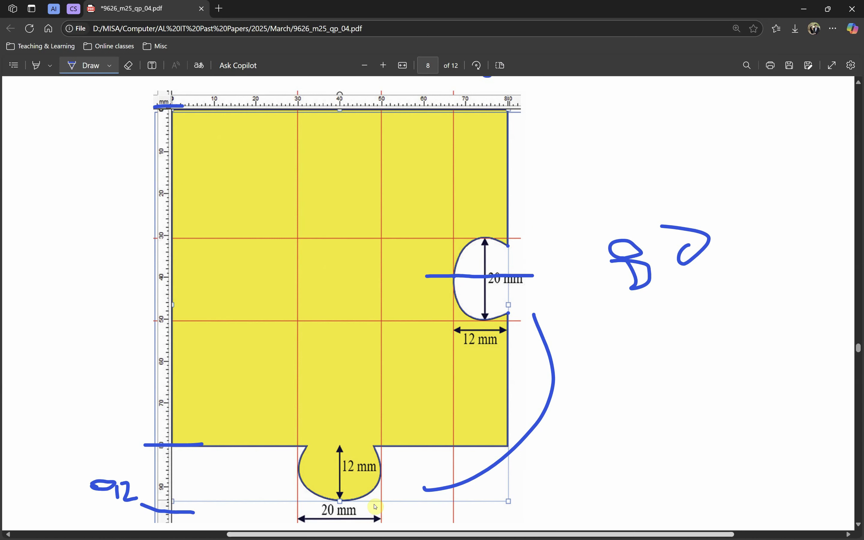
{"action": "key", "text": "alt+Tab"}
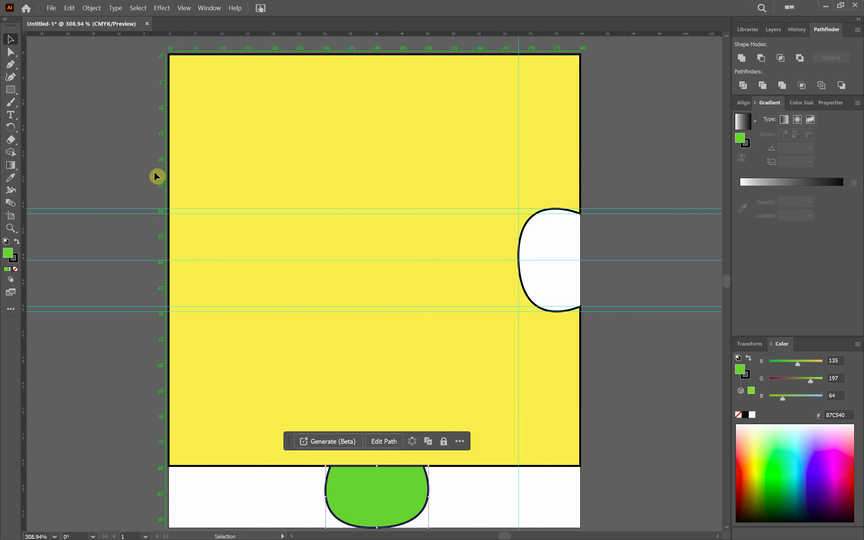
{"action": "left_click_drag", "start_coordinate": [23, 161], "coordinate": [323, 196]}
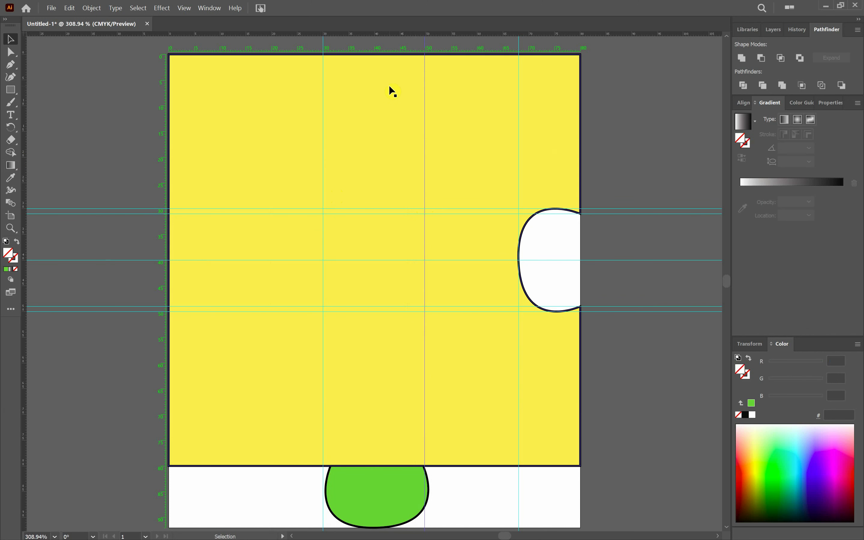
- Fine-tune the vertical guides to exactly 50 mm and 30 mm, and shift the green tab to fit between them
{"action": "scroll", "coordinate": [392, 90], "scroll_direction": "up", "scroll_amount": 3}
{"action": "scroll", "coordinate": [393, 166], "scroll_direction": "up", "scroll_amount": 3}
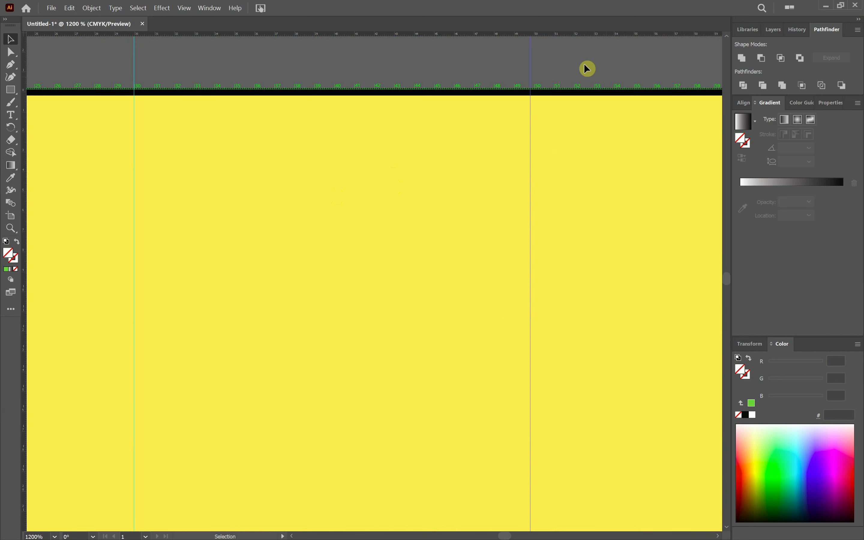
{"action": "scroll", "coordinate": [556, 73], "scroll_direction": "up", "scroll_amount": 3}
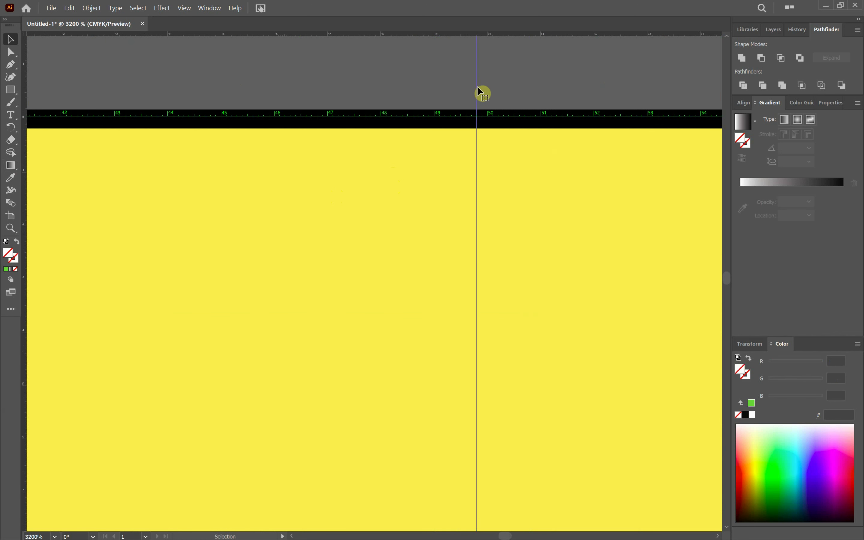
{"action": "left_click_drag", "start_coordinate": [480, 94], "coordinate": [486, 95]}
{"action": "scroll", "coordinate": [456, 193], "scroll_direction": "left", "scroll_amount": 5}
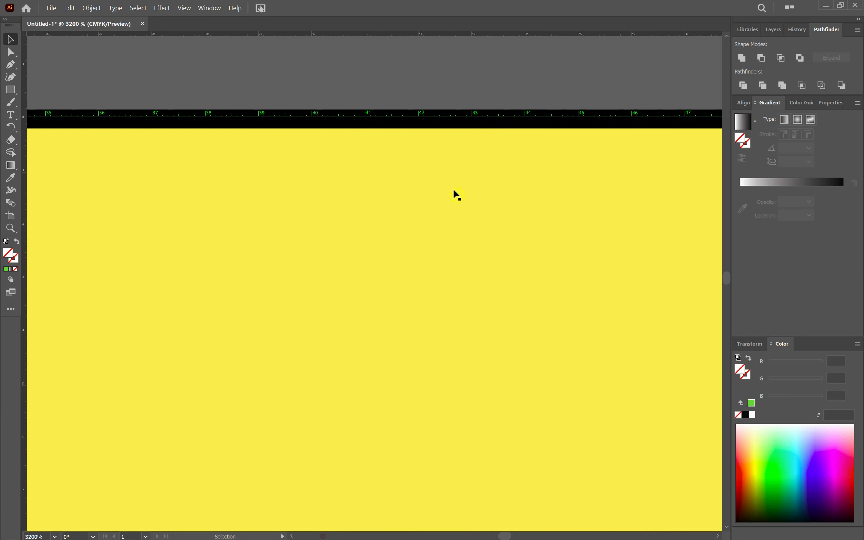
{"action": "scroll", "coordinate": [414, 507], "scroll_direction": "left", "scroll_amount": 5}
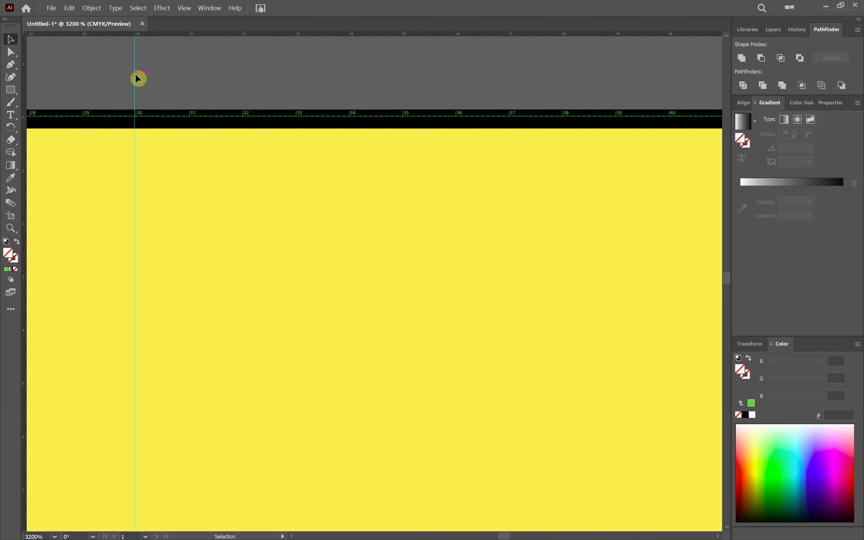
{"action": "left_click_drag", "start_coordinate": [139, 79], "coordinate": [138, 81]}
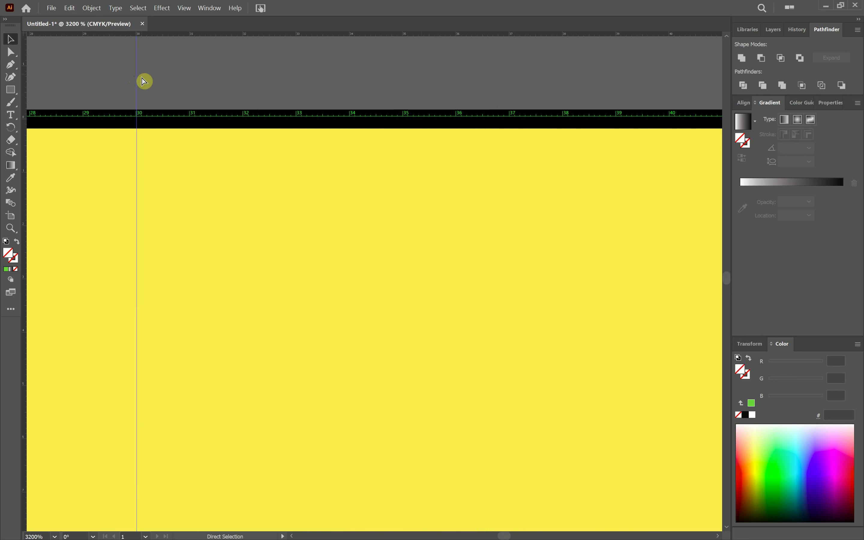
{"action": "key", "text": "ctrl+0"}
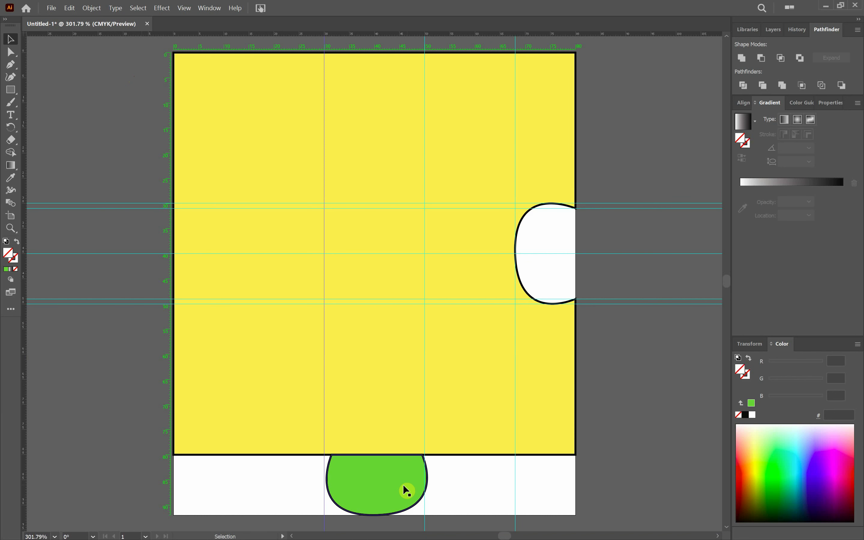
{"action": "left_click_drag", "start_coordinate": [404, 486], "coordinate": [402, 485]}
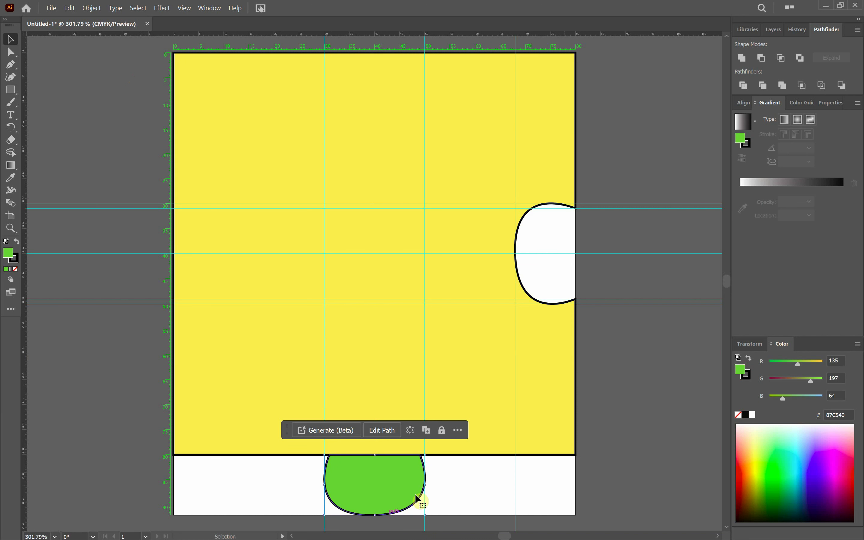
{"action": "left_click", "coordinate": [378, 389], "text": "shift"}
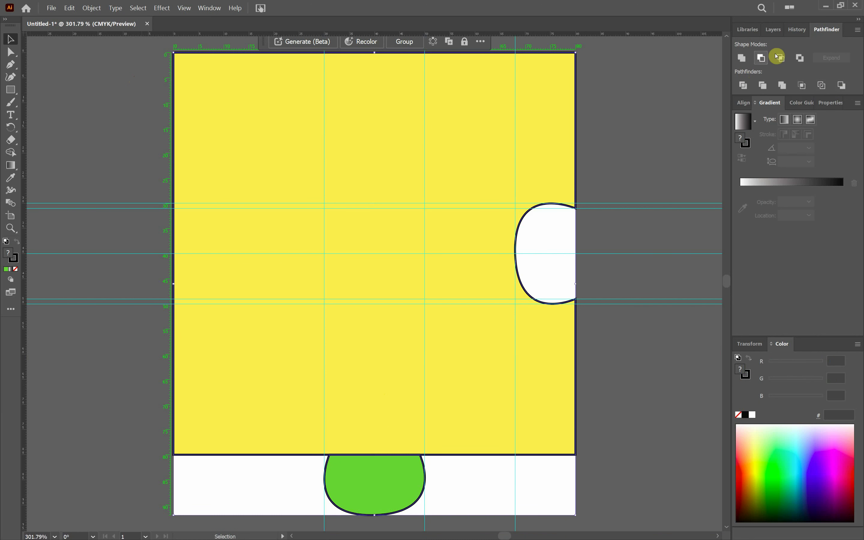
{"action": "left_click", "coordinate": [742, 58]}
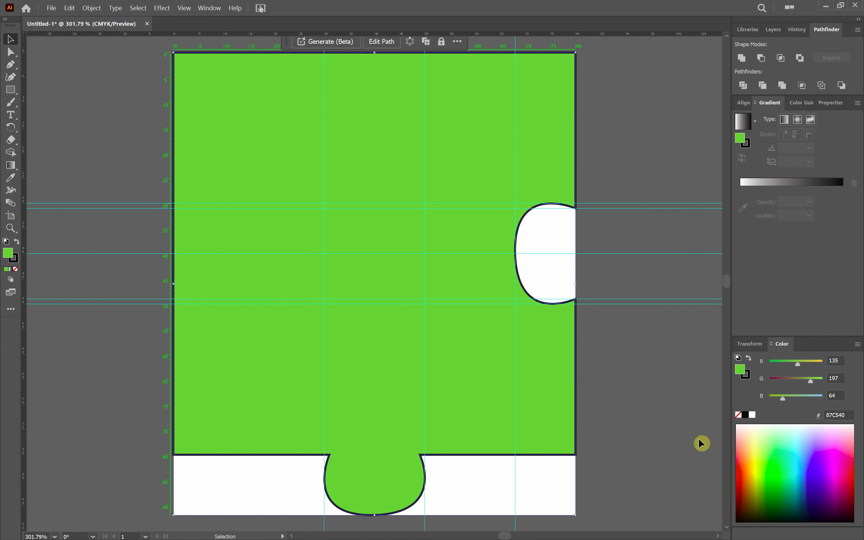
{"action": "key", "text": "ctrl+z"}
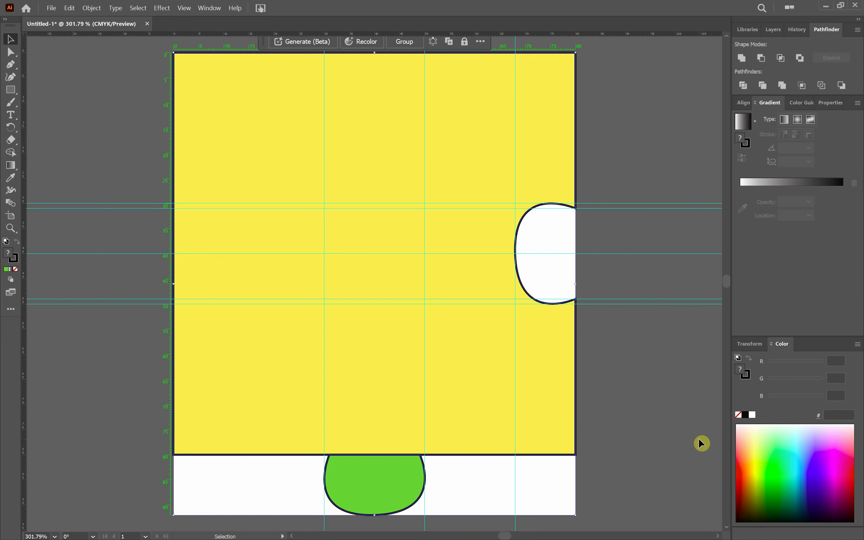
{"action": "left_click", "coordinate": [670, 422]}
- Copy the hex code of the yellow piece's fill colour, leaving the fill as it is
{"action": "left_click", "coordinate": [388, 379]}
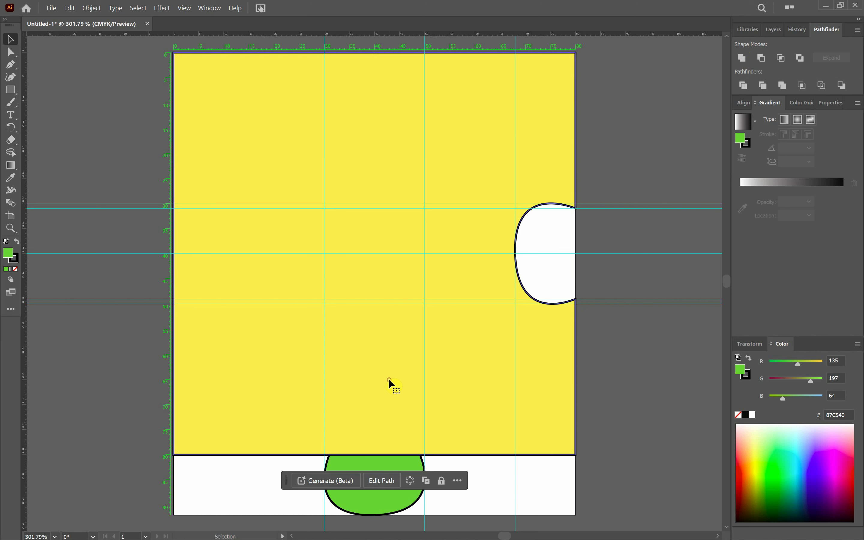
{"action": "double_click", "coordinate": [11, 253]}
{"action": "double_click", "coordinate": [480, 338]}
{"action": "key", "text": "ctrl+c"}
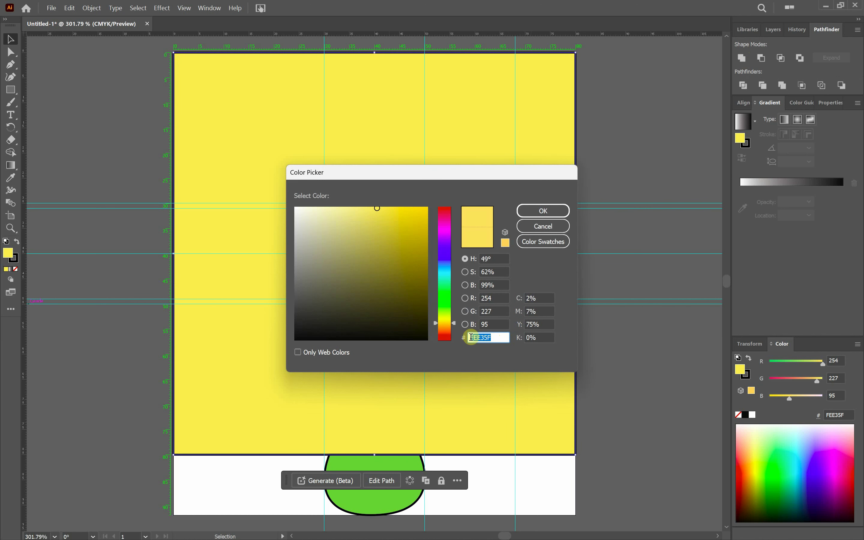
{"action": "left_click", "coordinate": [543, 226]}
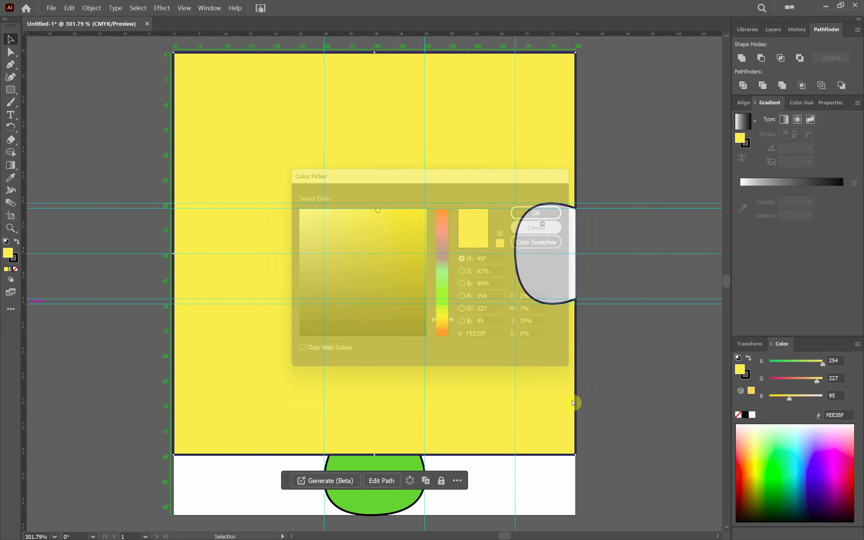
- Unite the yellow piece and green tab with Pathfinder, and set the merged shape's fill to the copied yellow, FEE35F
{"action": "left_click", "coordinate": [378, 499], "text": "shift"}
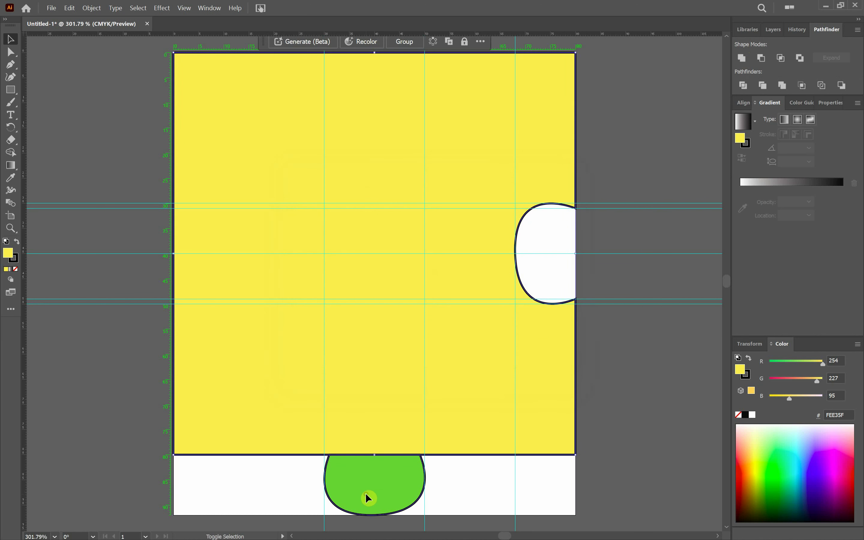
{"action": "left_click", "coordinate": [742, 58]}
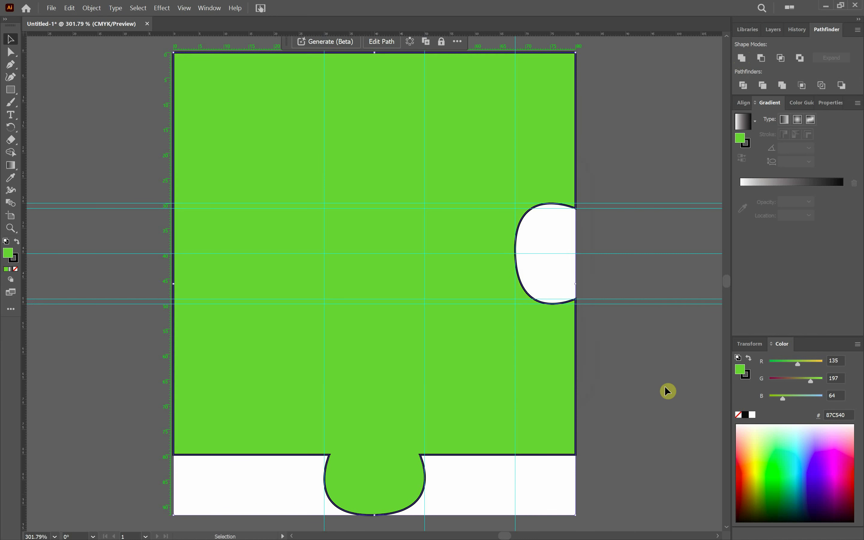
{"action": "double_click", "coordinate": [11, 257]}
{"action": "key", "text": "ctrl+v"}
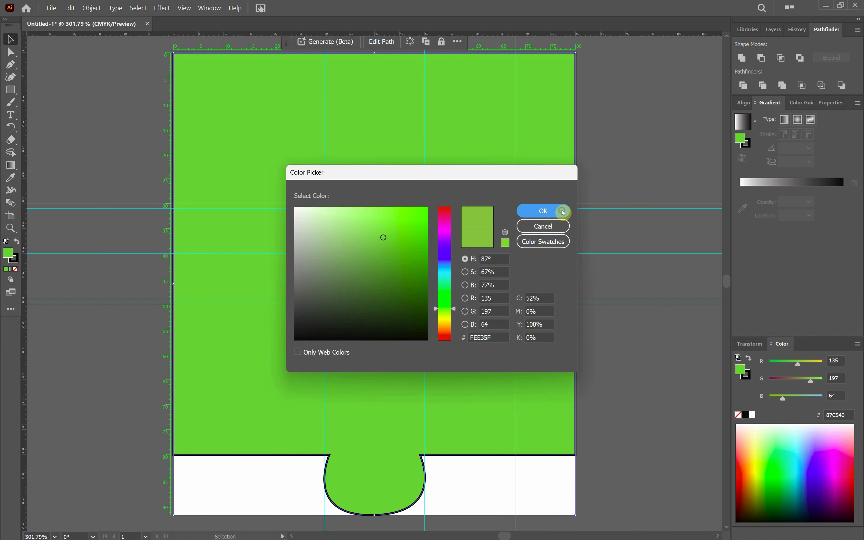
{"action": "left_click", "coordinate": [546, 211]}
{"action": "left_click", "coordinate": [623, 489]}
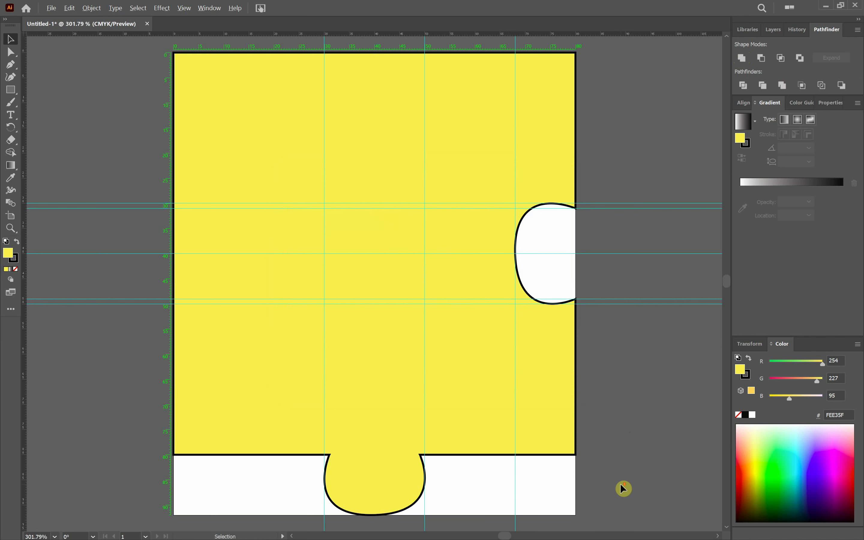
{"action": "scroll", "coordinate": [623, 489], "scroll_direction": "down", "scroll_amount": 2}
{"action": "key", "text": "ctrl+0"}
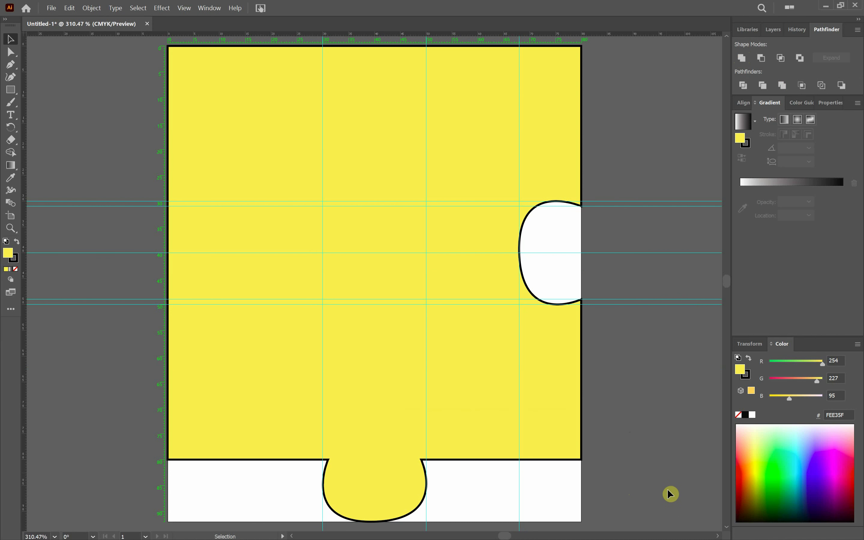
- Look up the required file format and file name for the piece in the question paper PDF, and return to Illustrator
{"action": "key", "text": "alt+Tab"}
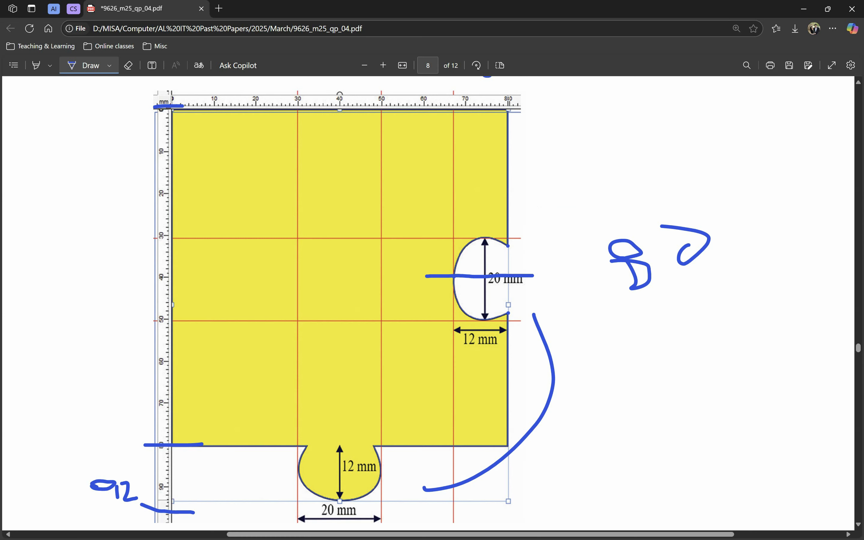
{"action": "scroll", "coordinate": [577, 345], "scroll_direction": "down", "scroll_amount": 6}
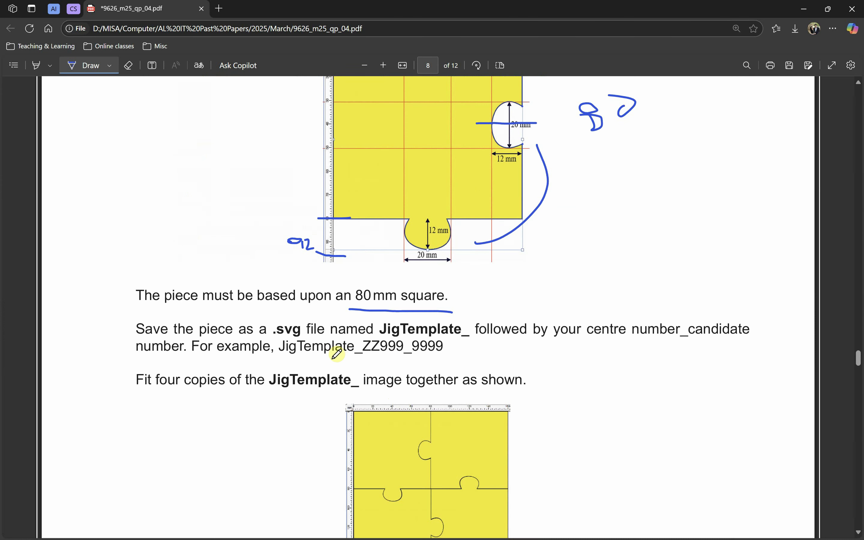
{"action": "key", "text": "Escape"}
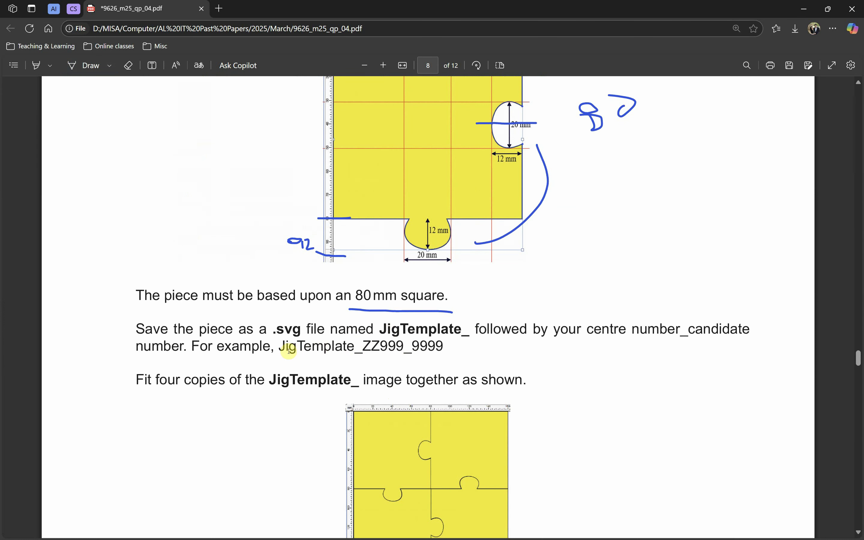
{"action": "left_click_drag", "start_coordinate": [279, 345], "coordinate": [443, 347]}
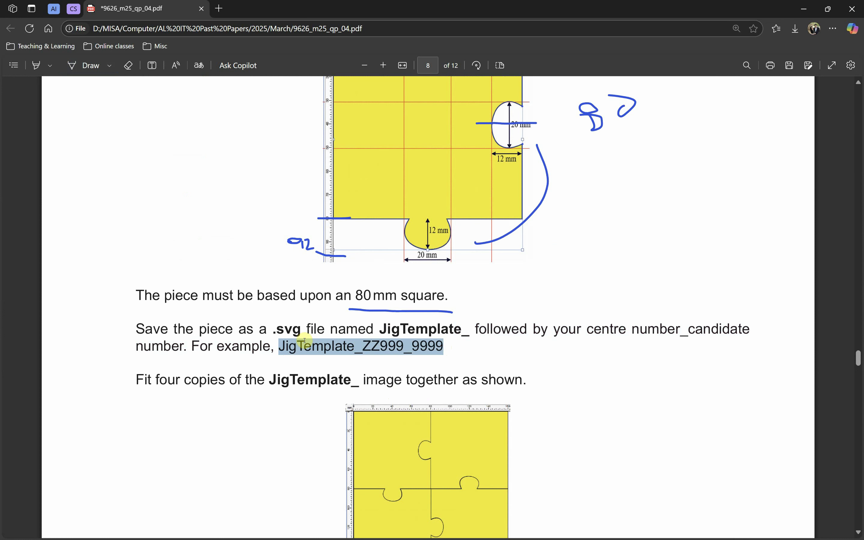
{"action": "left_click_drag", "start_coordinate": [302, 331], "coordinate": [272, 338]}
{"action": "left_click", "coordinate": [266, 354]}
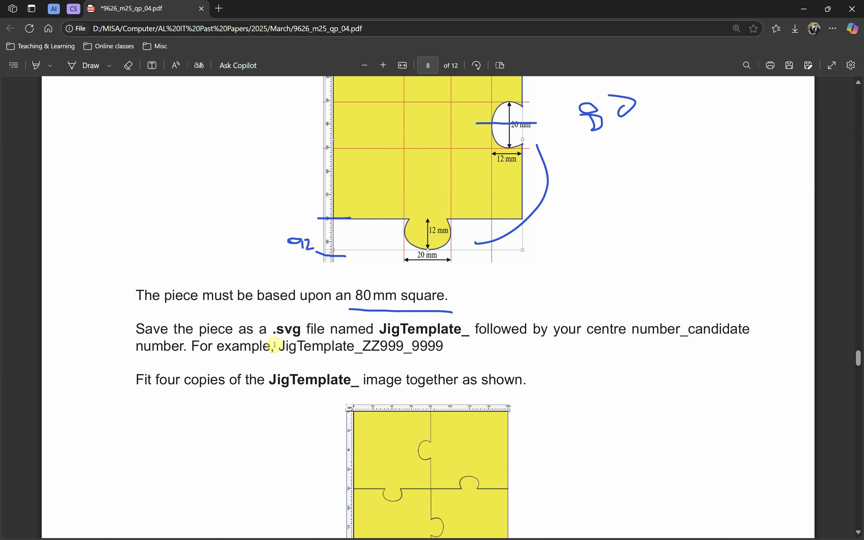
{"action": "key", "text": "alt+Tab"}
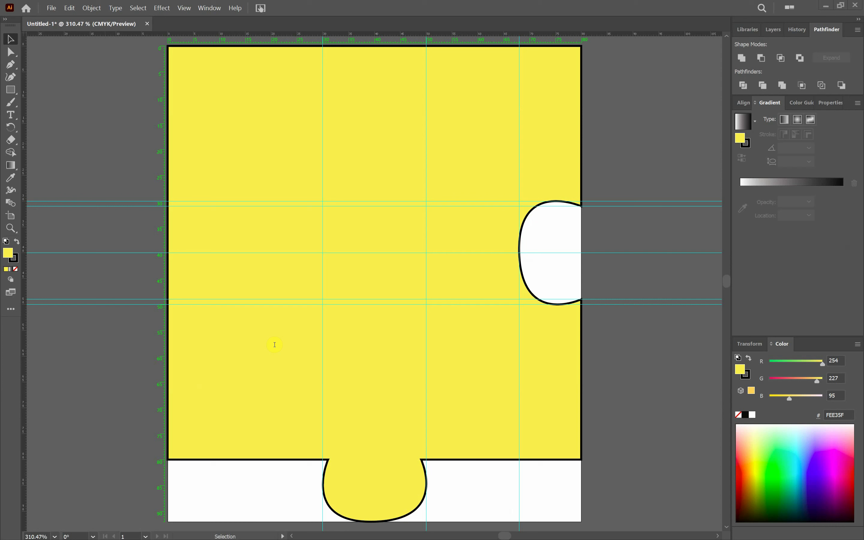
{"action": "left_click", "coordinate": [54, 12]}
{"action": "mouse_move", "coordinate": [170, 234]}
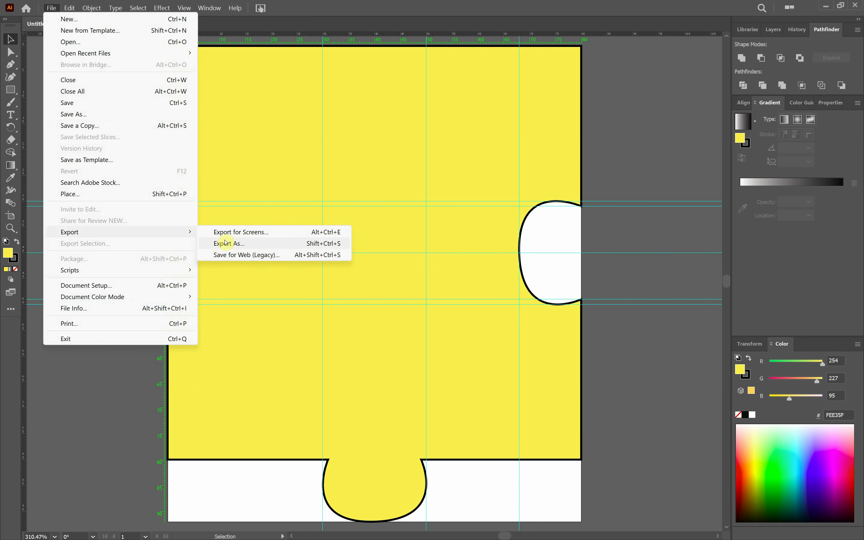
{"action": "left_click", "coordinate": [225, 243]}
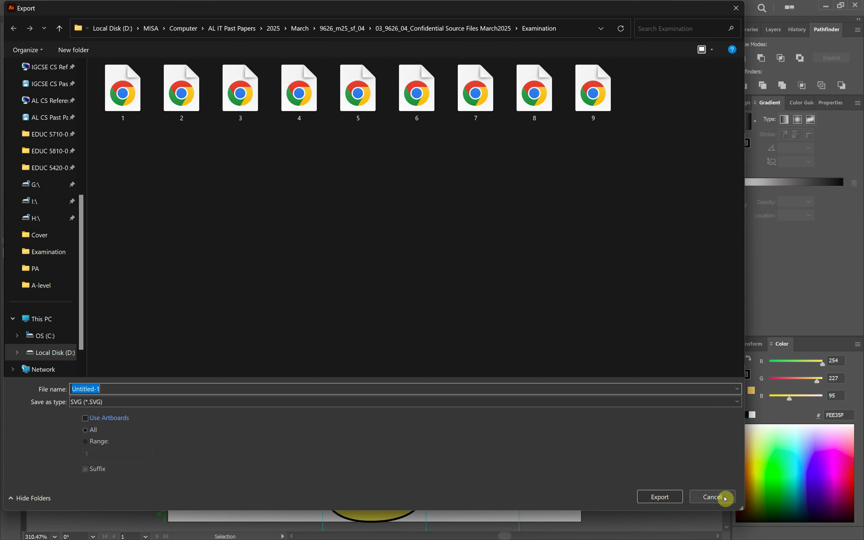
{"action": "left_click", "coordinate": [725, 499]}
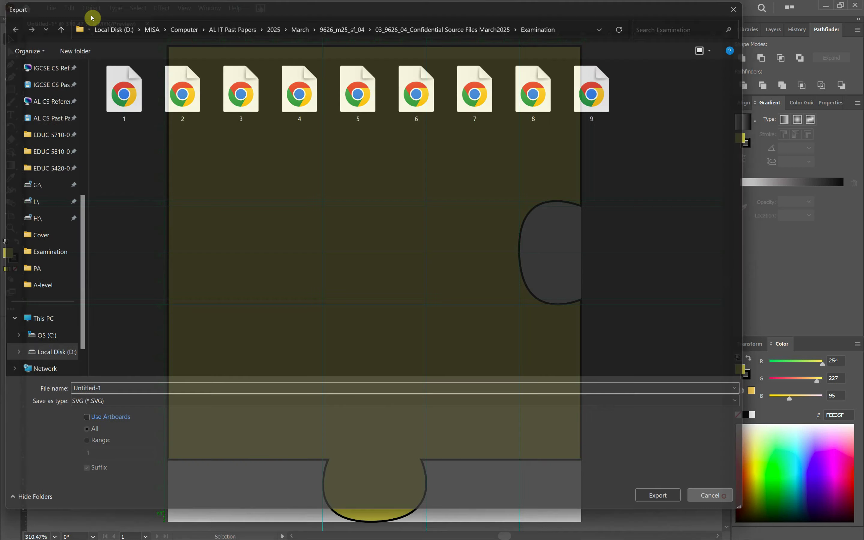
- Export the jigsaw piece as an SVG file named JigTemplate_ZZ999_9999 in the Examination folder
{"action": "left_click", "coordinate": [51, 7]}
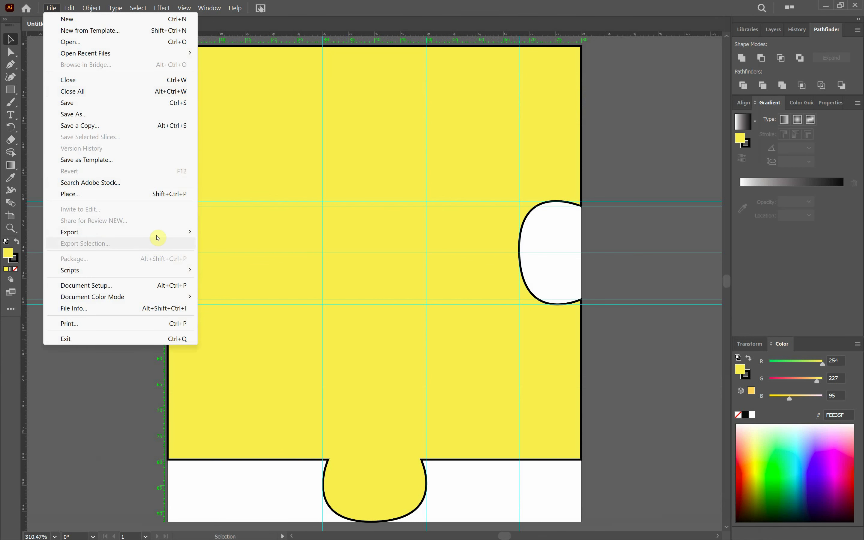
{"action": "mouse_move", "coordinate": [173, 232]}
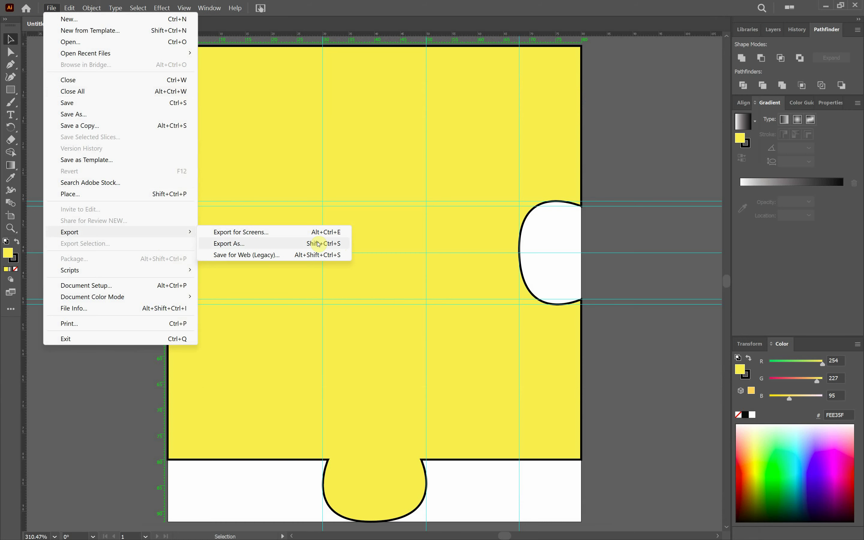
{"action": "left_click", "coordinate": [318, 243]}
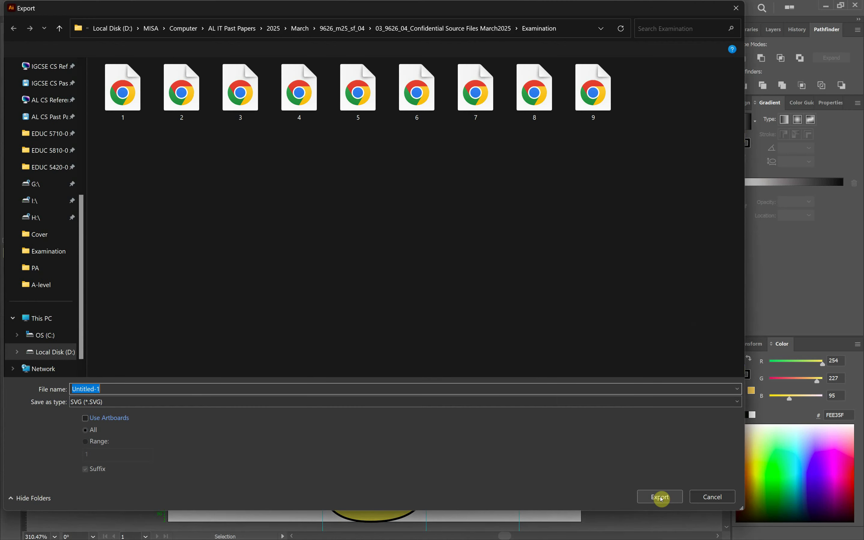
{"action": "left_click", "coordinate": [106, 402]}
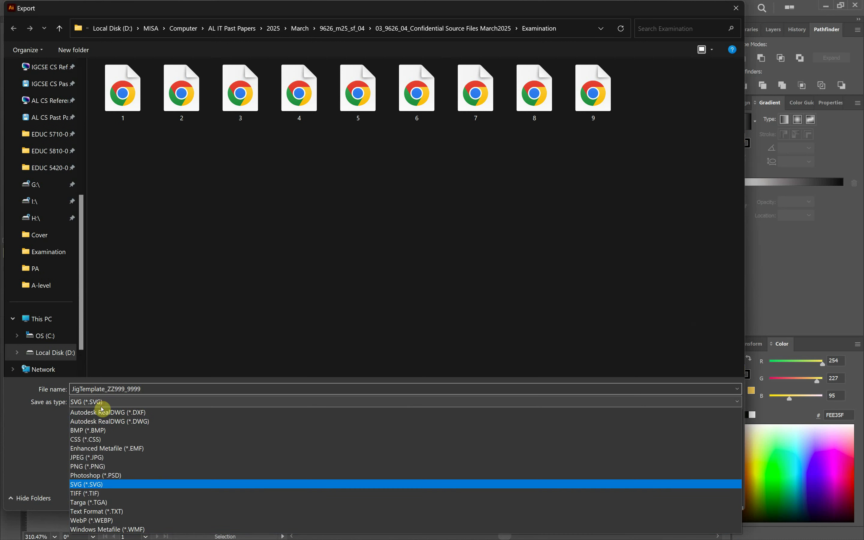
{"action": "left_click", "coordinate": [81, 485]}
{"action": "left_click", "coordinate": [657, 497]}
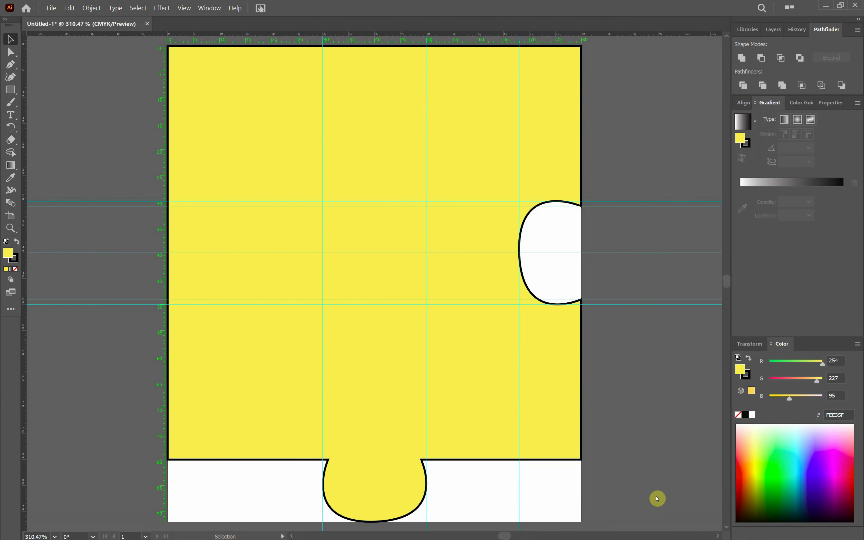
- Open the exported JigTemplate_ZZ999_9999 SVG in Chrome to check the piece, close it and return to Illustrator
{"action": "left_click", "coordinate": [453, 310]}
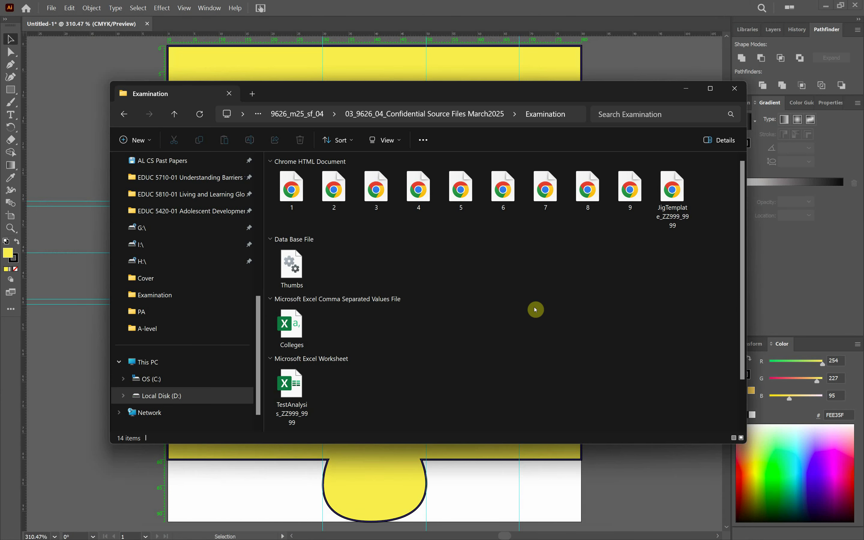
{"action": "left_click", "coordinate": [658, 211]}
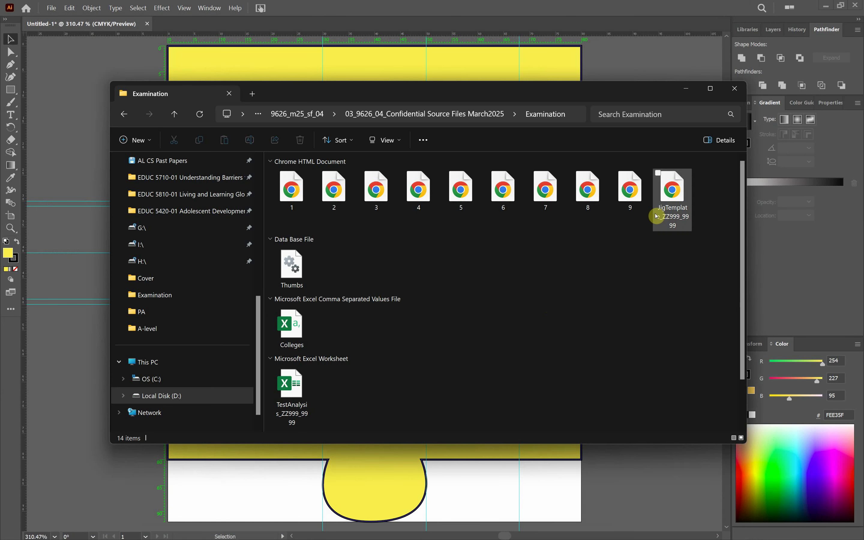
{"action": "double_click", "coordinate": [669, 211]}
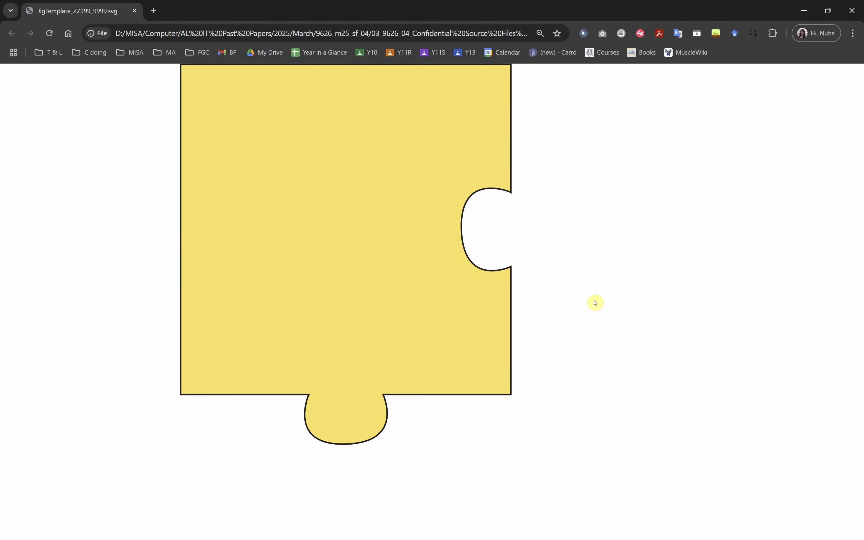
{"action": "left_click", "coordinate": [852, 11]}
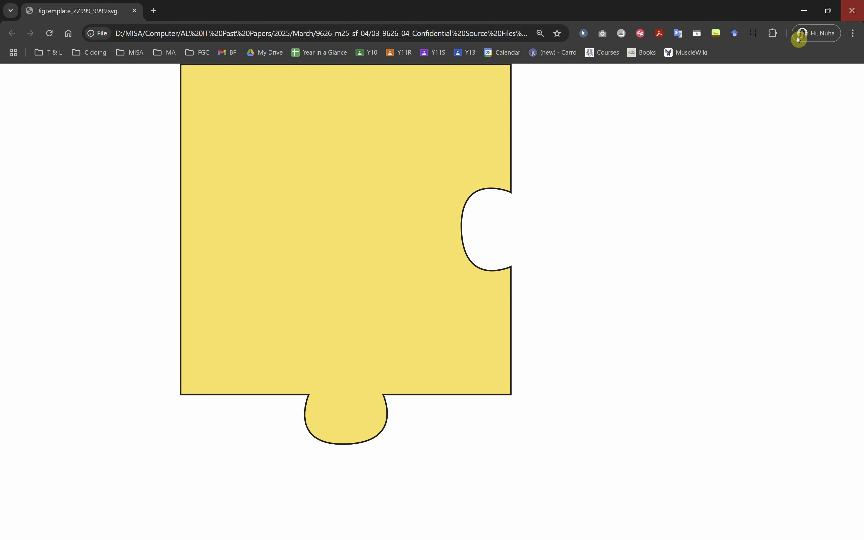
{"action": "left_click", "coordinate": [470, 5]}
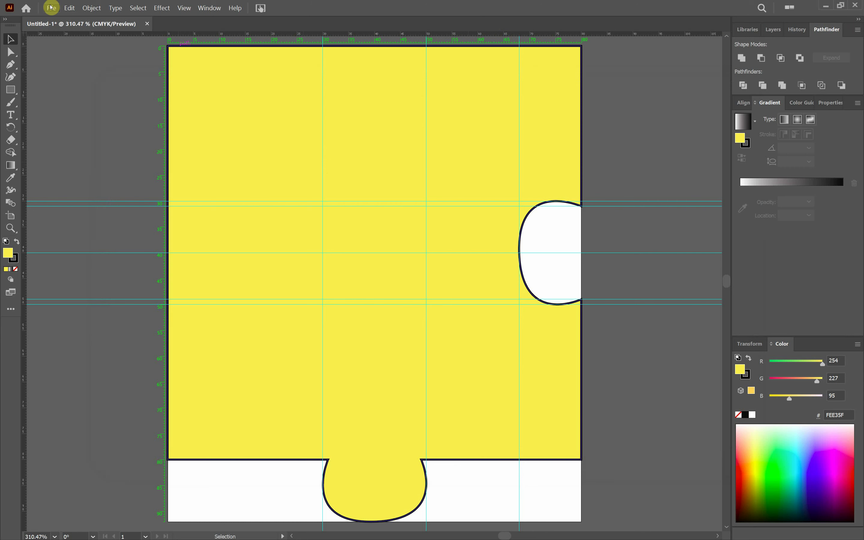
- Save the document as an Adobe PDF named Untitled-1 in the Examination folder
{"action": "key", "text": "ctrl+s"}
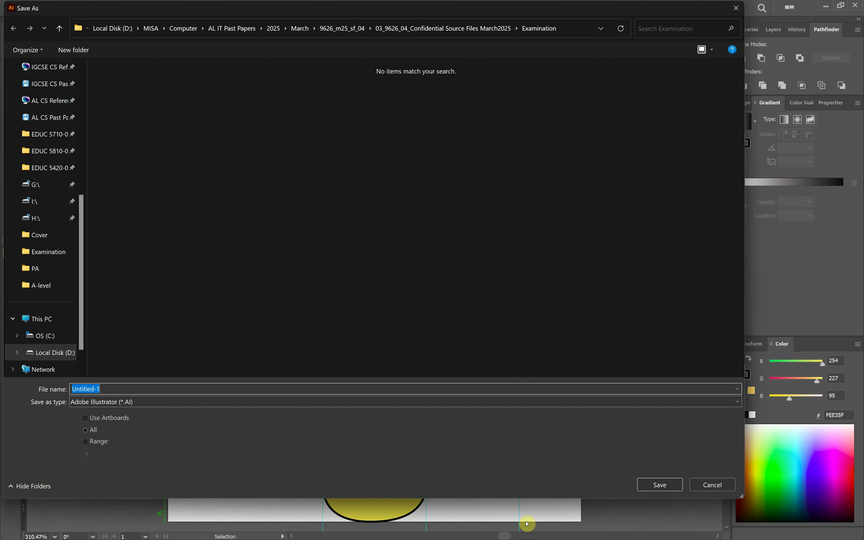
{"action": "left_click_drag", "start_coordinate": [592, 9], "coordinate": [601, 56]}
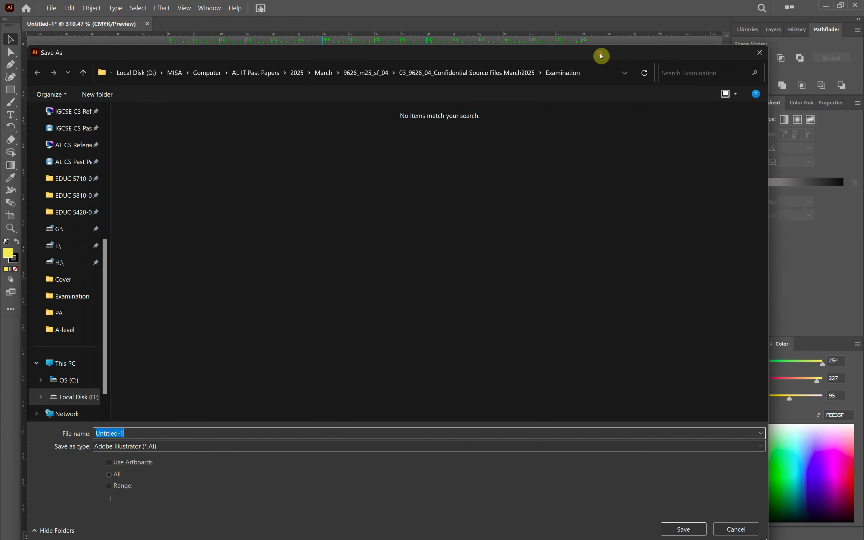
{"action": "left_click", "coordinate": [144, 446]}
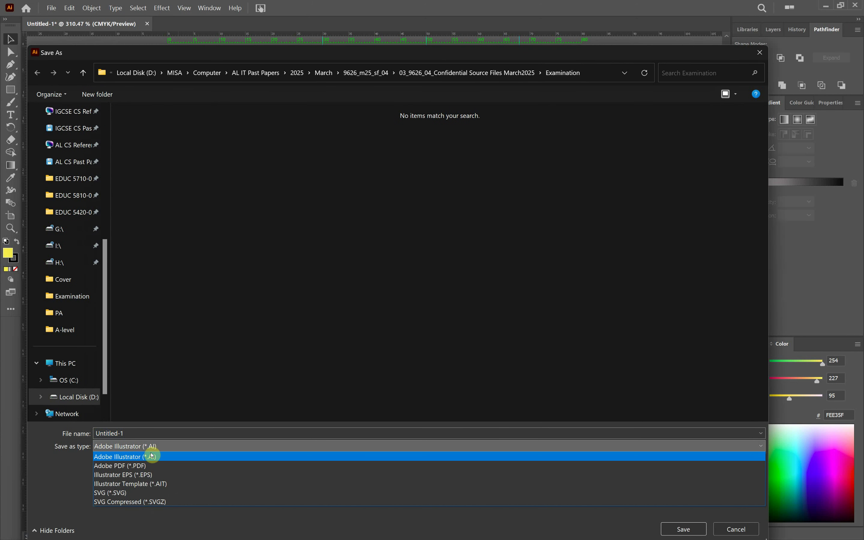
{"action": "left_click", "coordinate": [141, 465]}
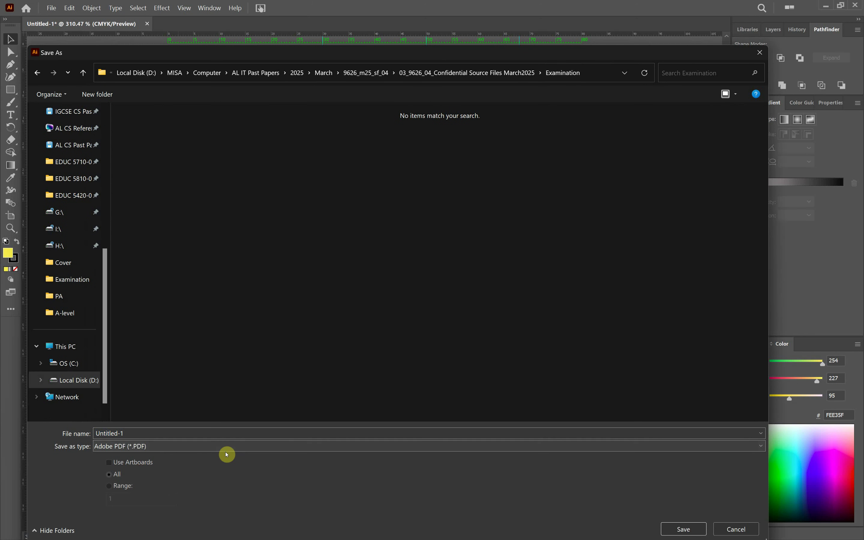
{"action": "left_click", "coordinate": [689, 528]}
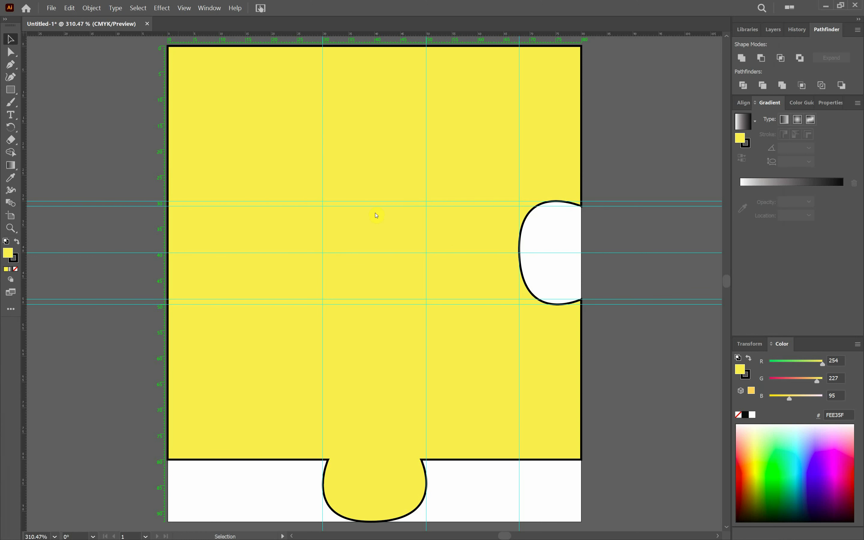
{"action": "left_click", "coordinate": [527, 410]}
- Switch to File Explorer and rename the Untitled-1 PDF in the Examination folder as JigTemplate_ZZ999_9999
{"action": "left_click", "coordinate": [825, 6]}
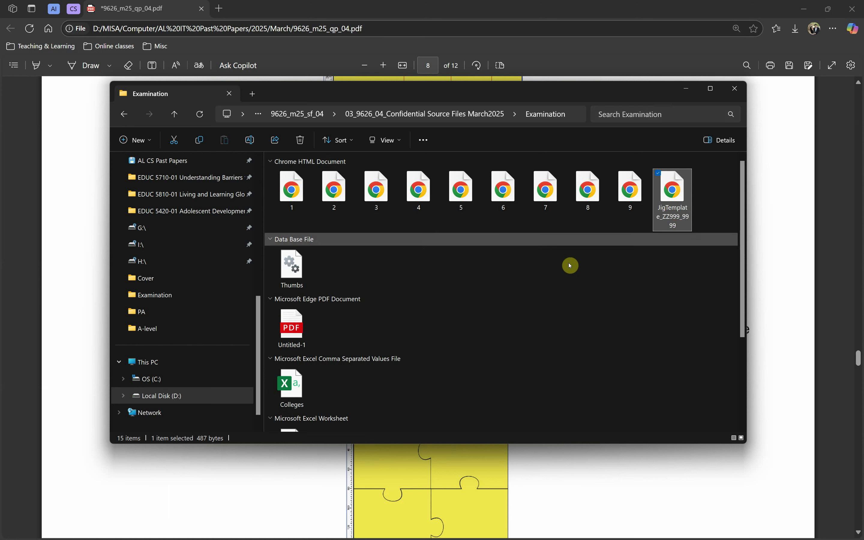
{"action": "scroll", "coordinate": [570, 265], "scroll_direction": "down", "scroll_amount": 3}
{"action": "left_click", "coordinate": [302, 230]}
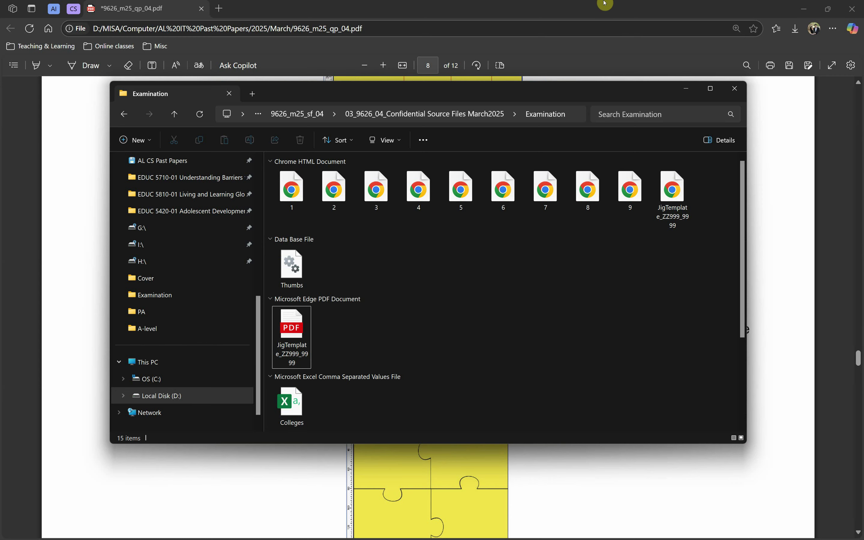
- Read in the question paper PDF how the four jigsaw pieces fit together and which file format and name the image needs
{"action": "left_click", "coordinate": [605, 3]}
{"action": "scroll", "coordinate": [378, 421], "scroll_direction": "up", "scroll_amount": 1}
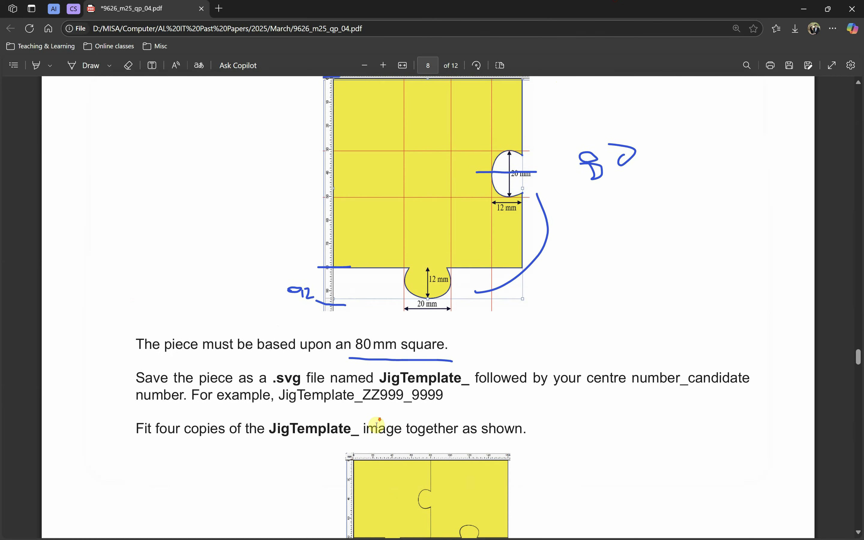
{"action": "scroll", "coordinate": [380, 422], "scroll_direction": "down", "scroll_amount": 3}
{"action": "scroll", "coordinate": [331, 393], "scroll_direction": "up", "scroll_amount": 1, "text": "ctrl"}
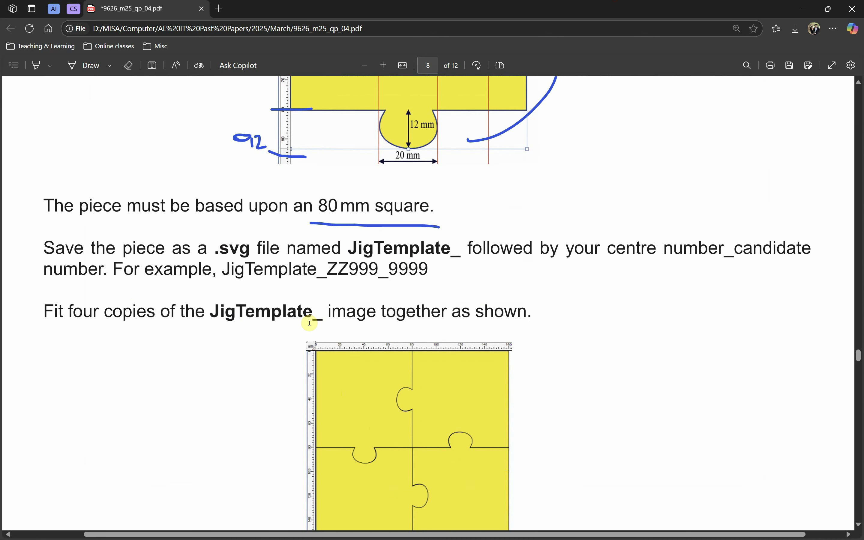
{"action": "scroll", "coordinate": [309, 324], "scroll_direction": "down", "scroll_amount": 3}
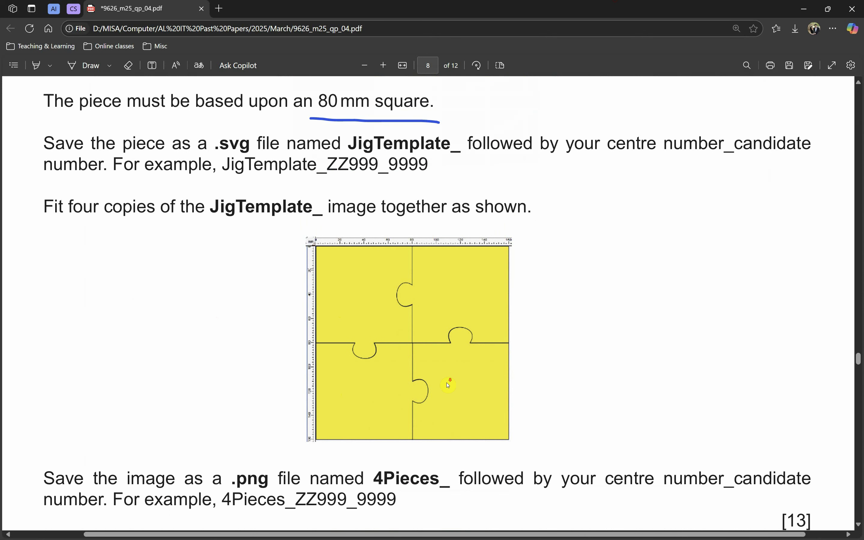
{"action": "scroll", "coordinate": [449, 385], "scroll_direction": "down", "scroll_amount": 3}
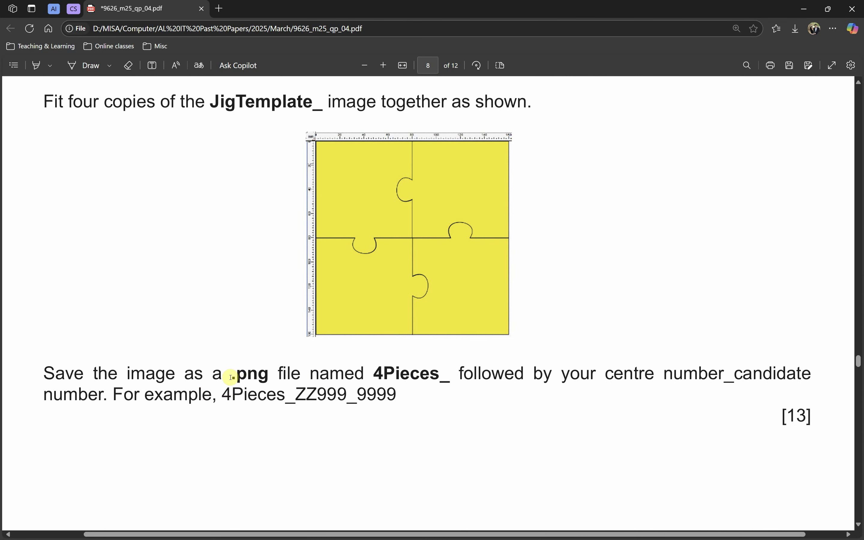
{"action": "left_click_drag", "start_coordinate": [231, 377], "coordinate": [276, 375]}
{"action": "left_click_drag", "start_coordinate": [223, 394], "coordinate": [387, 399]}
{"action": "scroll", "coordinate": [498, 393], "scroll_direction": "down", "scroll_amount": 1}
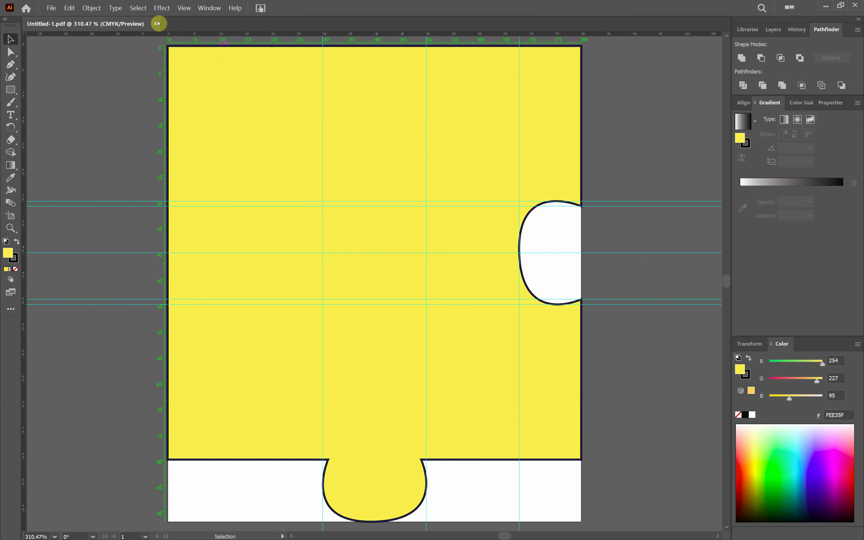
- Close the piece document in Illustrator and create a new document 160 mm wide and 160 mm high
{"action": "left_click", "coordinate": [157, 24]}
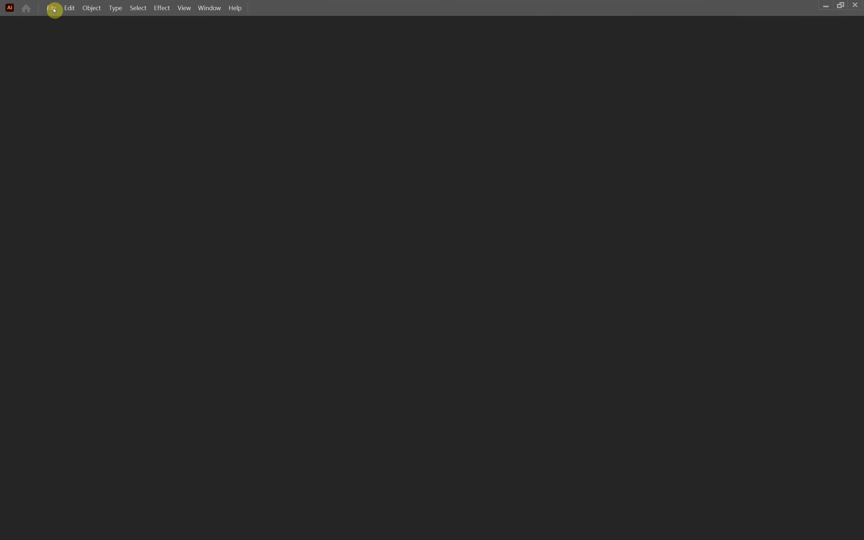
{"action": "left_click", "coordinate": [53, 8]}
{"action": "left_click", "coordinate": [60, 24]}
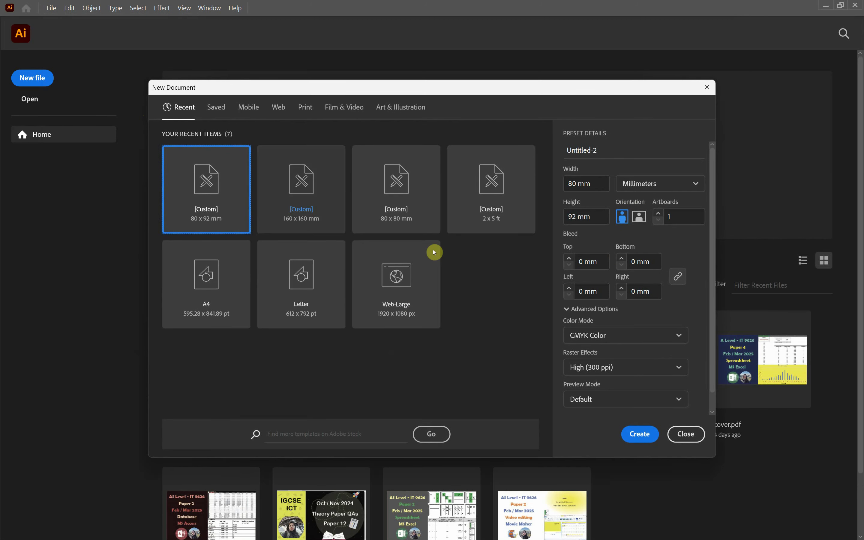
{"action": "left_click_drag", "start_coordinate": [594, 184], "coordinate": [566, 184]}
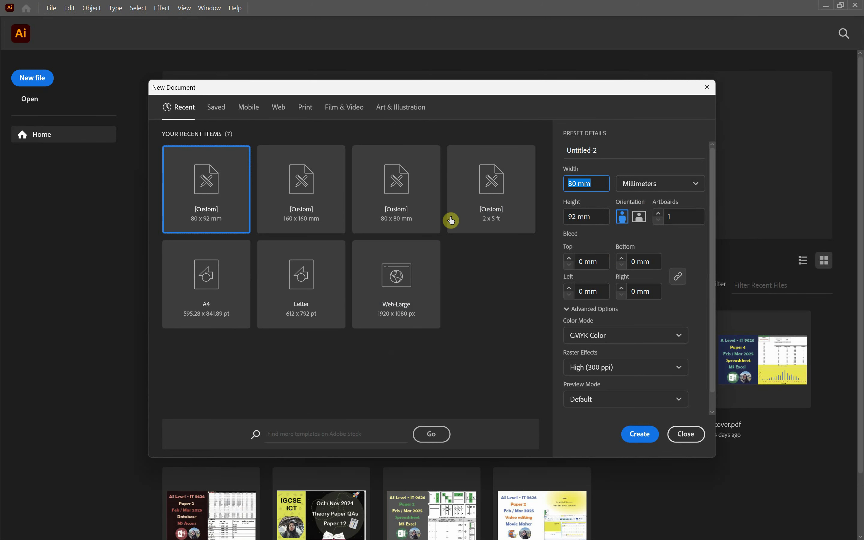
{"action": "type", "text": "1"}
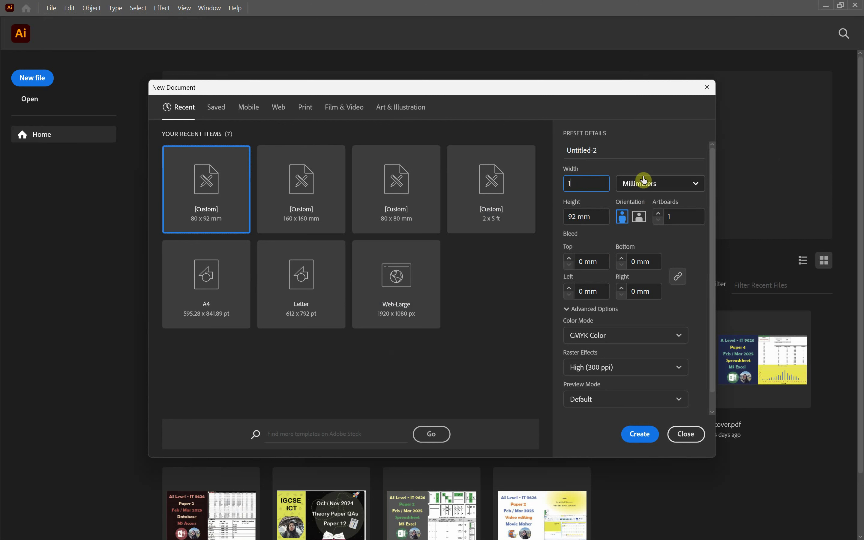
{"action": "type", "text": "60"}
{"action": "left_click", "coordinate": [595, 218]}
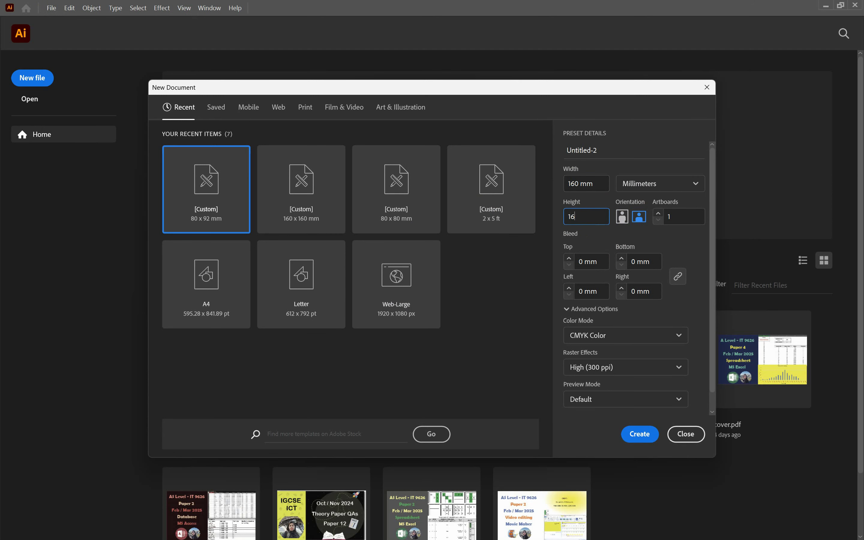
{"action": "type", "text": "160"}
{"action": "left_click", "coordinate": [646, 436]}
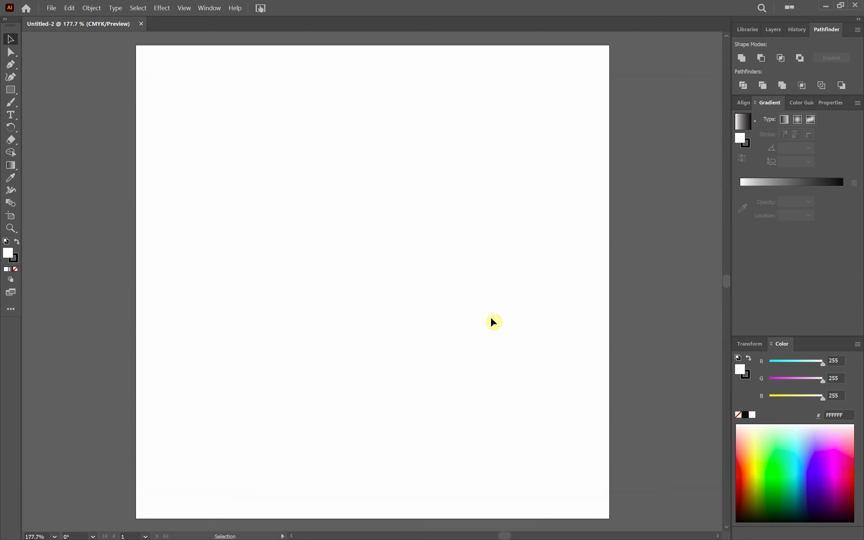
- Open the JigTemplate_ZZ999_9999 PDF from the Examination folder as a separate document in Illustrator
{"action": "key", "text": "alt+Tab"}
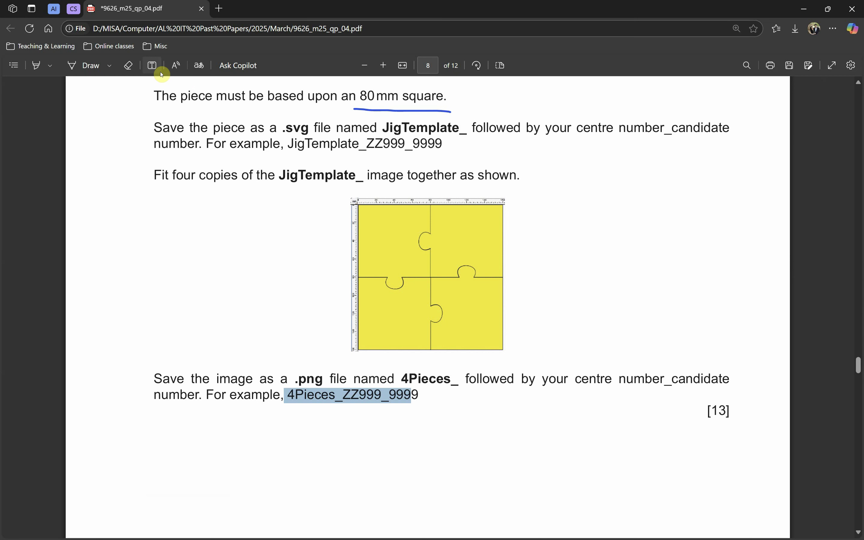
{"action": "key", "text": "alt+Tab"}
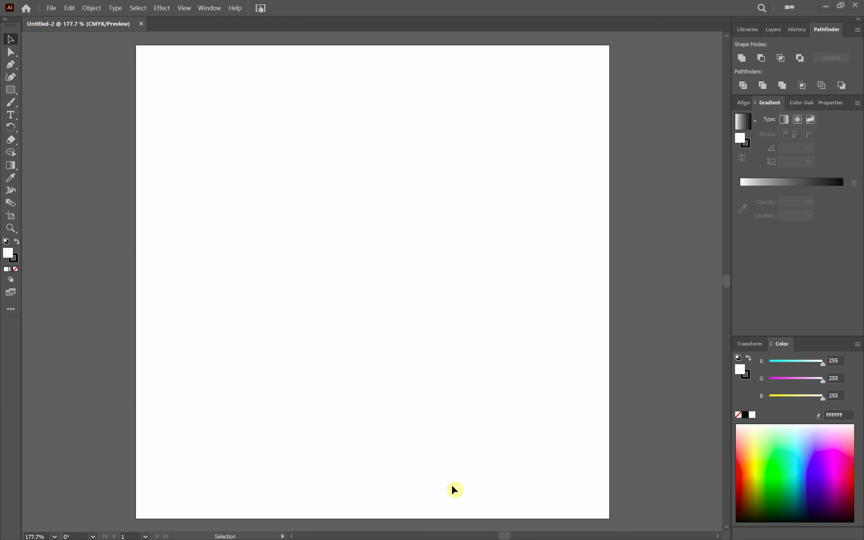
{"action": "key", "text": "alt+Tab"}
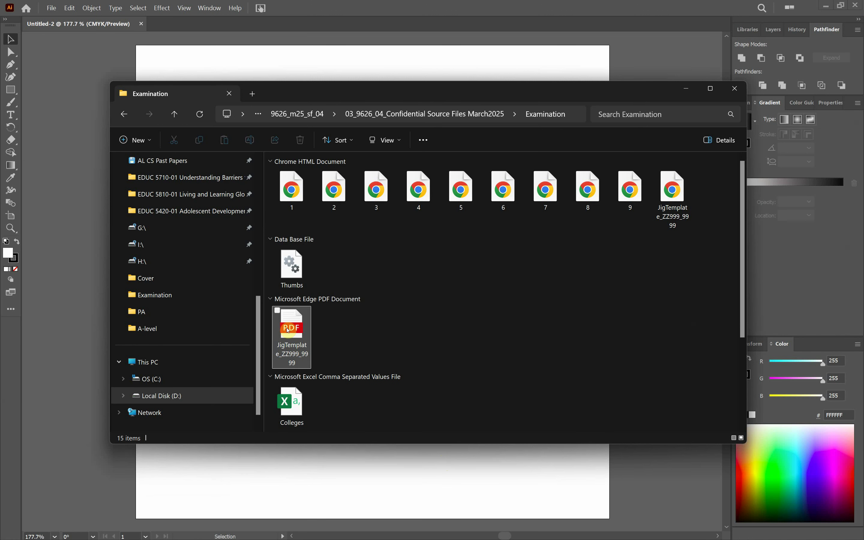
{"action": "left_click_drag", "start_coordinate": [288, 330], "coordinate": [214, 26]}
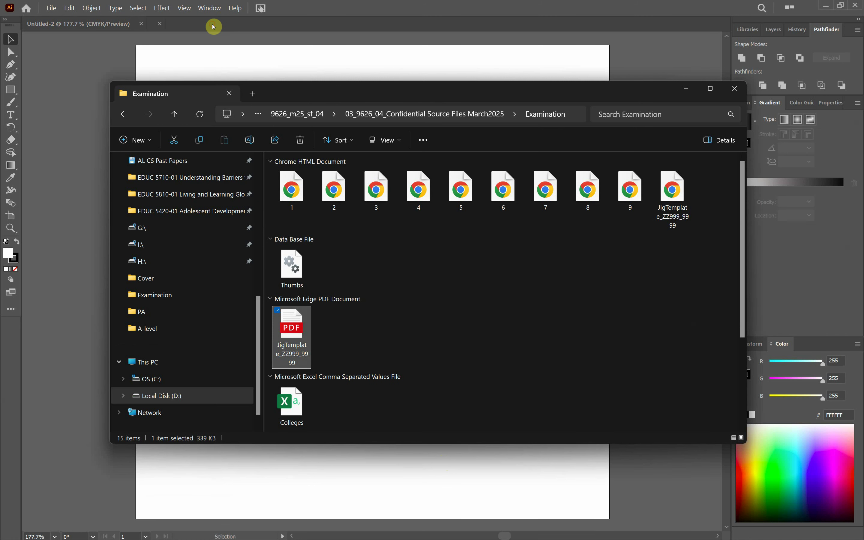
{"action": "left_click", "coordinate": [120, 79]}
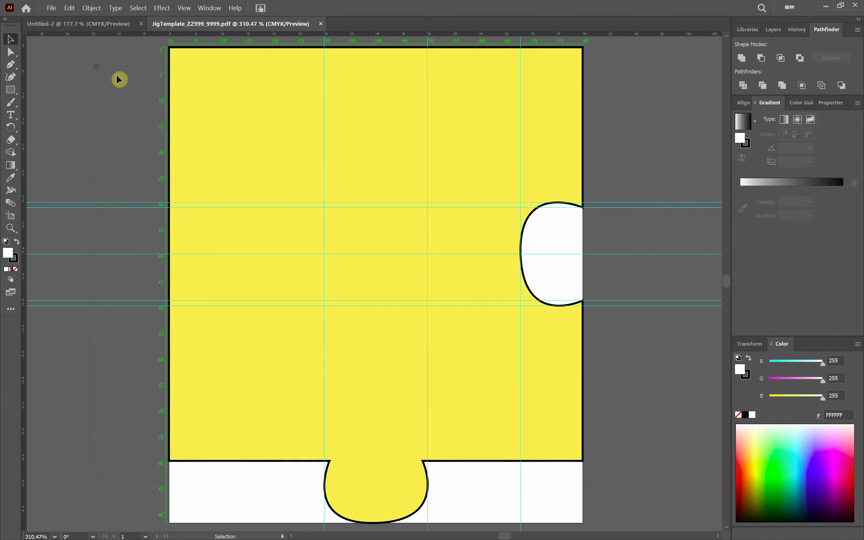
- Copy the yellow jigsaw piece from the template document and paste it into the blank 160 mm document
{"action": "left_click", "coordinate": [293, 92]}
{"action": "key", "text": "a"}
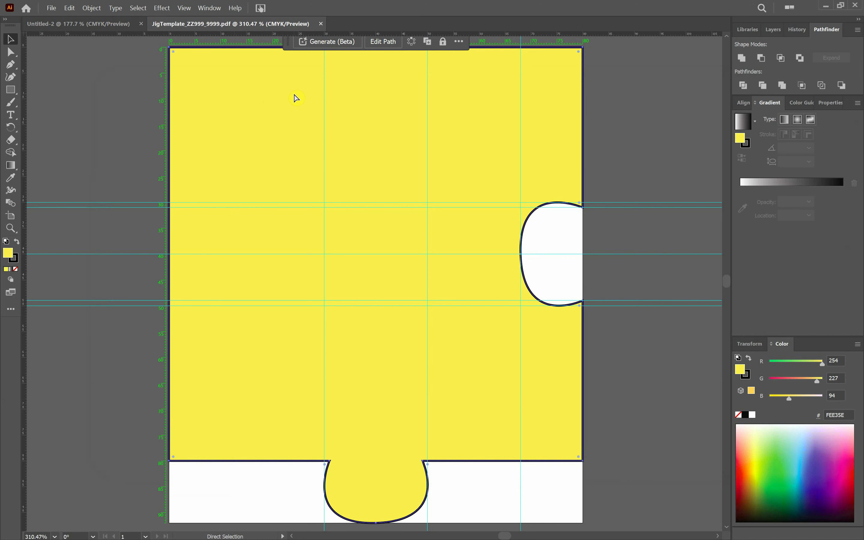
{"action": "left_click", "coordinate": [100, 24]}
{"action": "key", "text": "ctrl+v"}
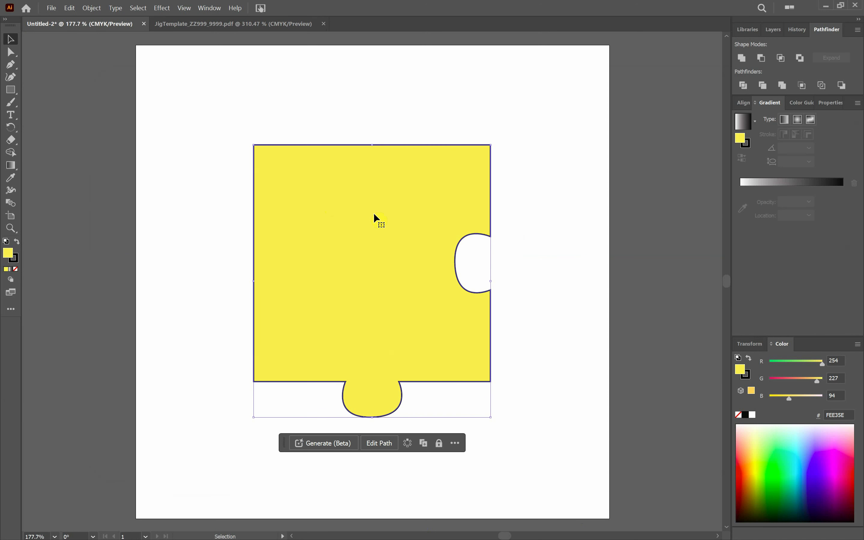
- Move the jigsaw piece to the artboard's upper-left corner and fit a pasted copy, rotated 90° counterclockwise, directly beneath it
{"action": "scroll", "coordinate": [374, 214], "scroll_direction": "down", "scroll_amount": 1}
{"action": "left_click_drag", "start_coordinate": [396, 246], "coordinate": [292, 163]}
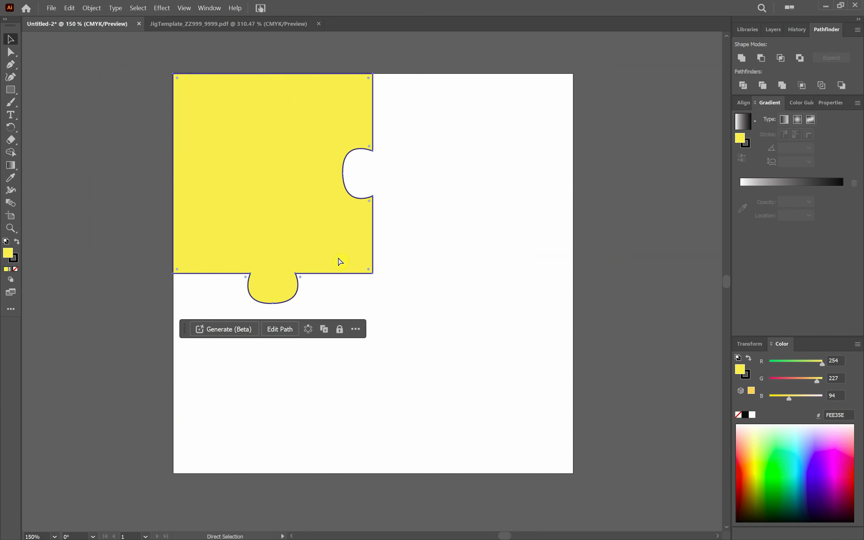
{"action": "key", "text": "ctrl+v"}
{"action": "left_click_drag", "start_coordinate": [355, 249], "coordinate": [256, 356]}
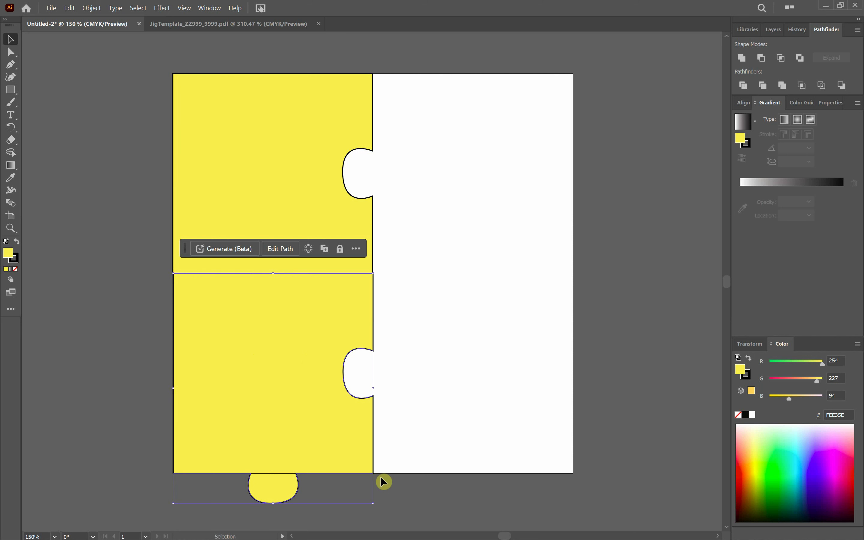
{"action": "left_click_drag", "start_coordinate": [373, 506], "coordinate": [348, 313]}
{"action": "left_click_drag", "start_coordinate": [320, 347], "coordinate": [311, 344]}
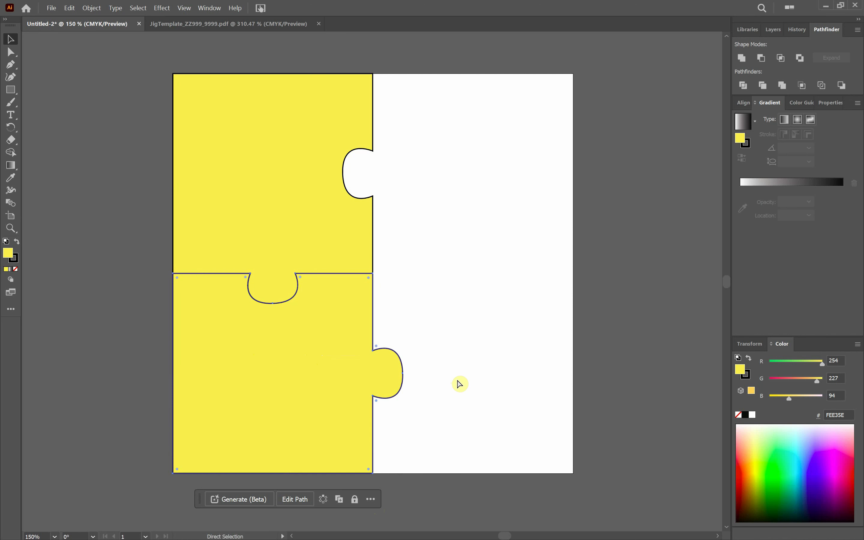
- Copy the lower-left piece, rotate the copy 180°, and fit it into the artboard's upper-right quarter
{"action": "key", "text": "v"}
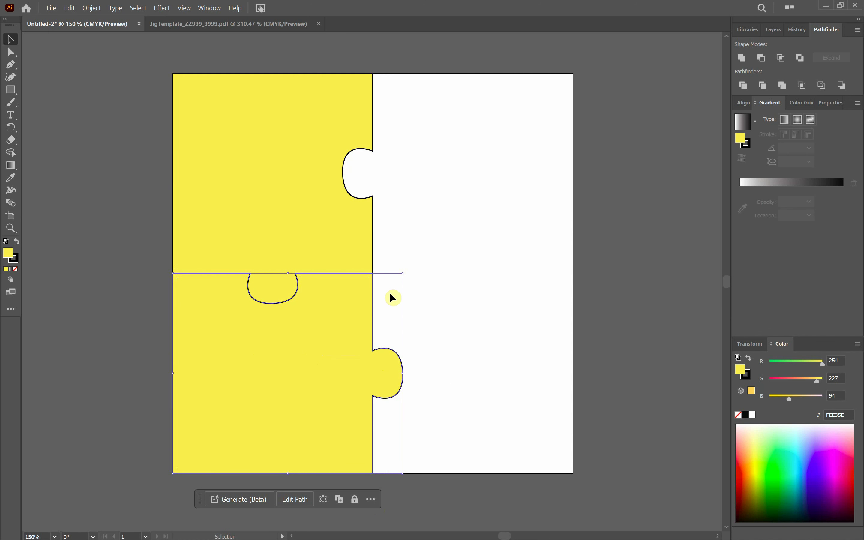
{"action": "key", "text": "ctrl+c"}
{"action": "key", "text": "ctrl+v"}
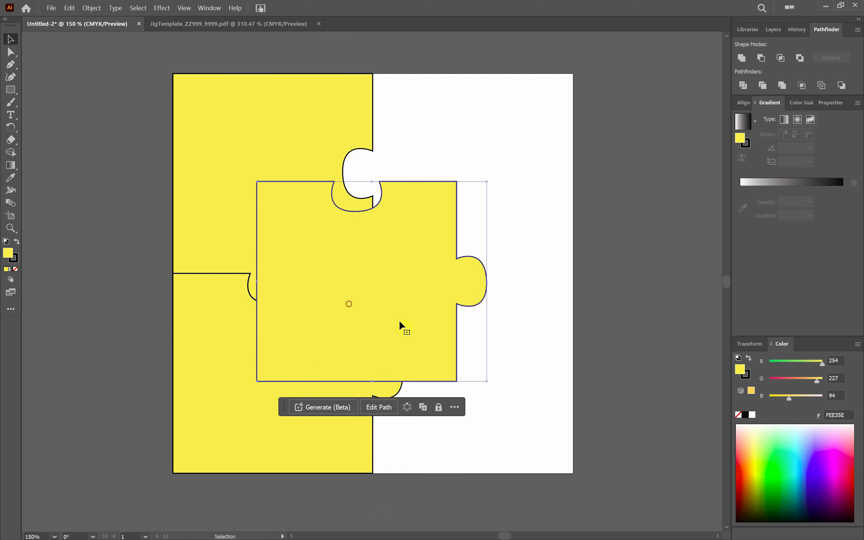
{"action": "left_click_drag", "start_coordinate": [400, 323], "coordinate": [507, 221]}
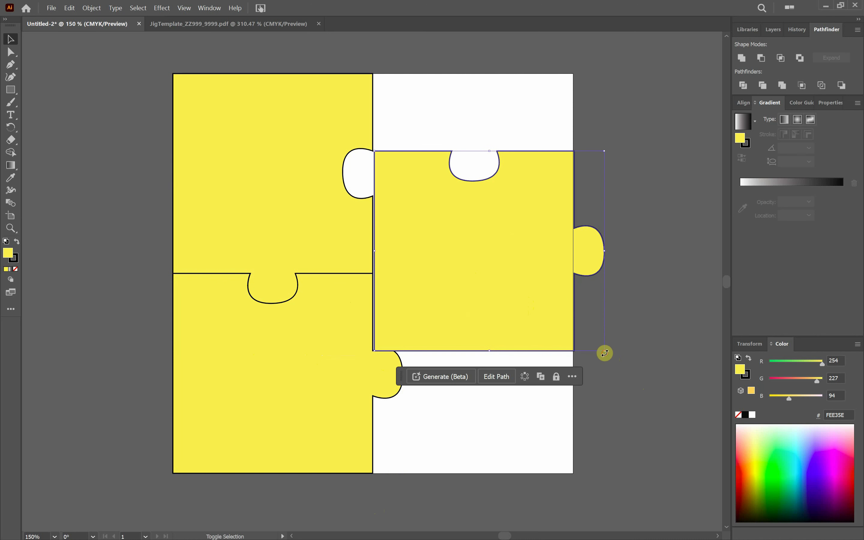
{"action": "left_click_drag", "start_coordinate": [605, 353], "coordinate": [392, 170]}
{"action": "left_click_drag", "start_coordinate": [455, 244], "coordinate": [422, 162]}
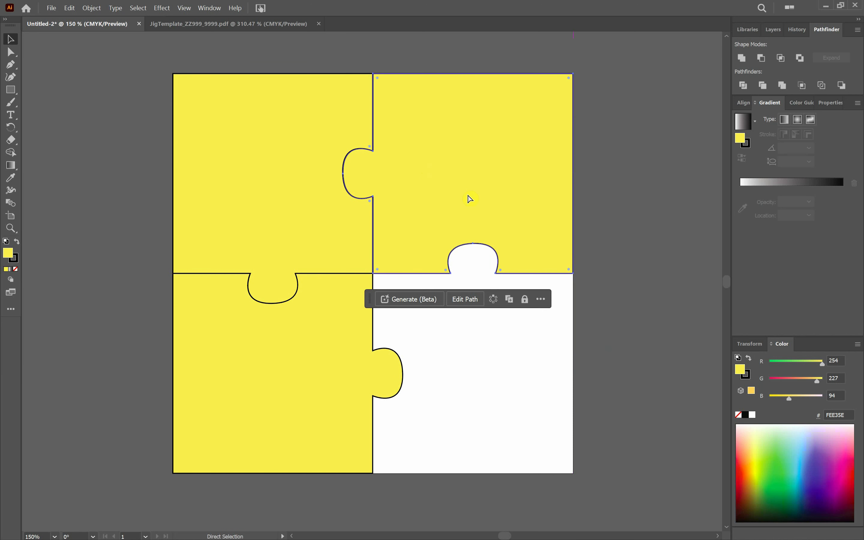
- Duplicate the upper-right piece, rotate the copy 90° clockwise, and fit it into the lower-right quarter to complete the square
{"action": "left_click_drag", "start_coordinate": [469, 199], "coordinate": [570, 253]}
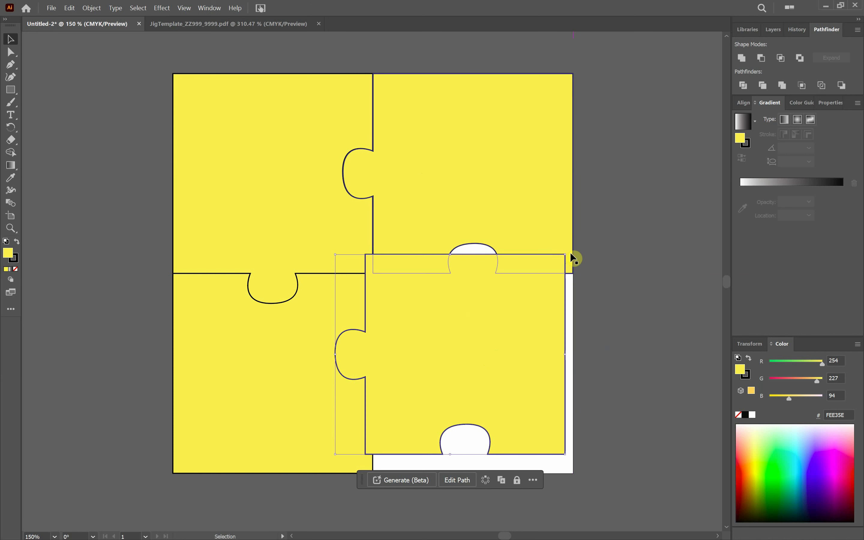
{"action": "left_click_drag", "start_coordinate": [566, 462], "coordinate": [405, 469]}
{"action": "left_click_drag", "start_coordinate": [455, 396], "coordinate": [476, 403]}
{"action": "left_click", "coordinate": [601, 469]}
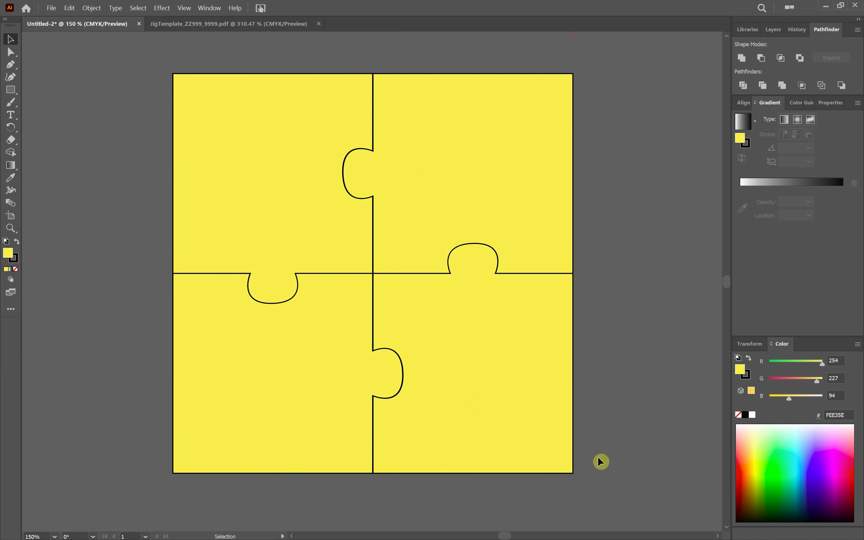
- Switch to the question paper PDF, copy the file name 4Pieces_ZZ999_9999, and return to Illustrator
{"action": "key", "text": "alt+Tab"}
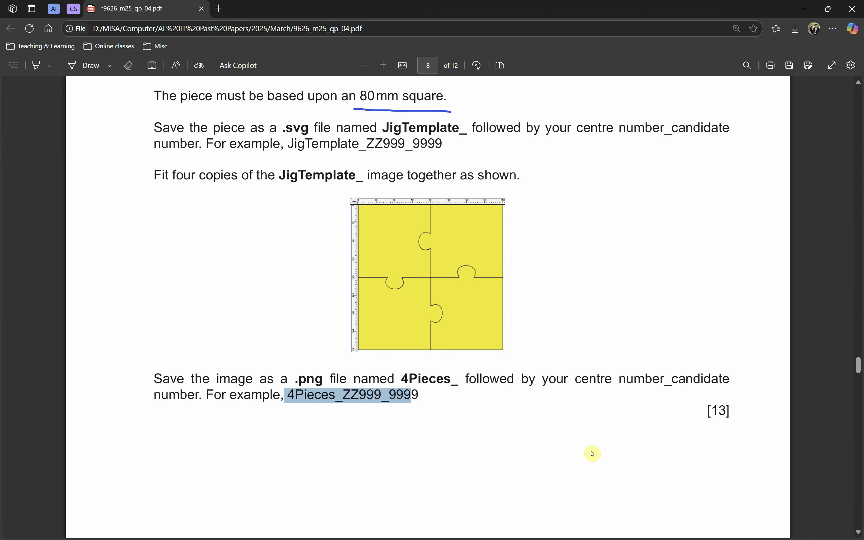
{"action": "left_click", "coordinate": [381, 390]}
{"action": "left_click_drag", "start_coordinate": [418, 394], "coordinate": [289, 399]}
{"action": "key", "text": "ctrl+c"}
{"action": "key", "text": "alt+Tab"}
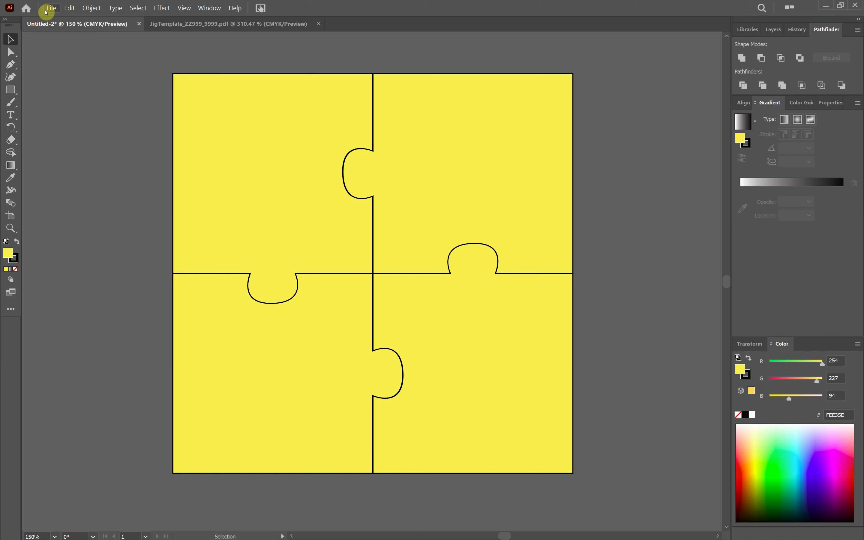
- Export the assembled puzzle as a PNG named 4Pieces_ZZ999_9999 in the Examination folder and check the exported file there
{"action": "left_click", "coordinate": [46, 12]}
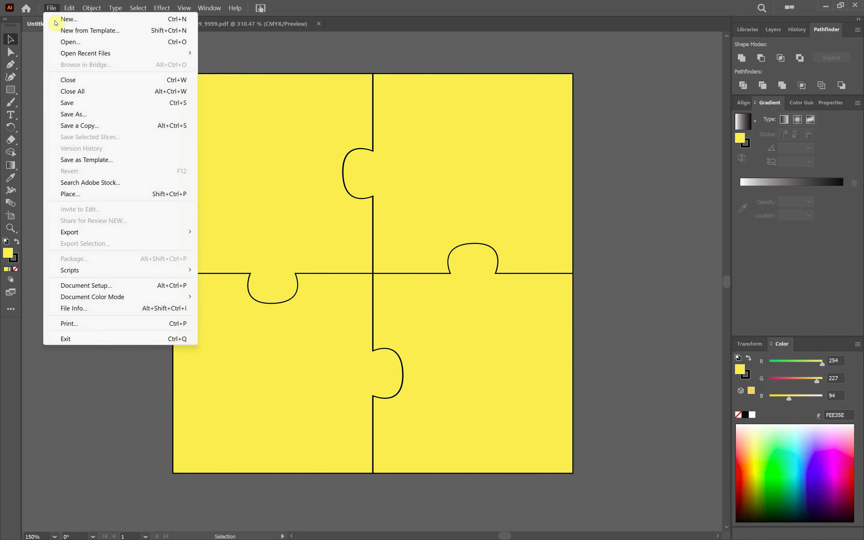
{"action": "mouse_move", "coordinate": [122, 232]}
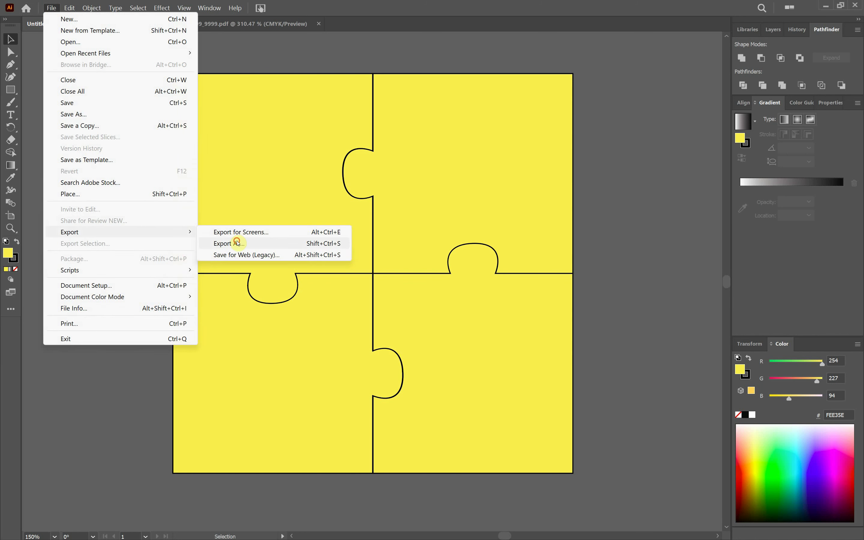
{"action": "left_click", "coordinate": [220, 243]}
{"action": "key", "text": "ctrl+v"}
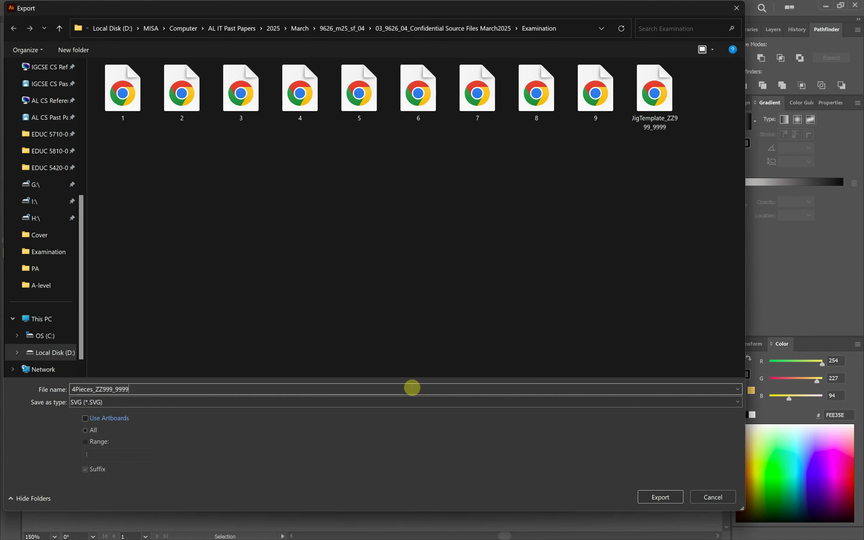
{"action": "left_click", "coordinate": [125, 401]}
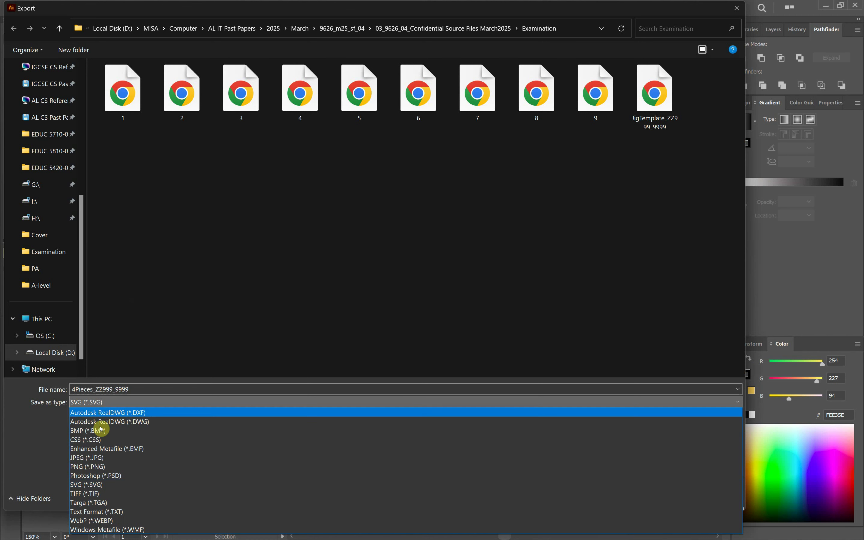
{"action": "left_click", "coordinate": [90, 466]}
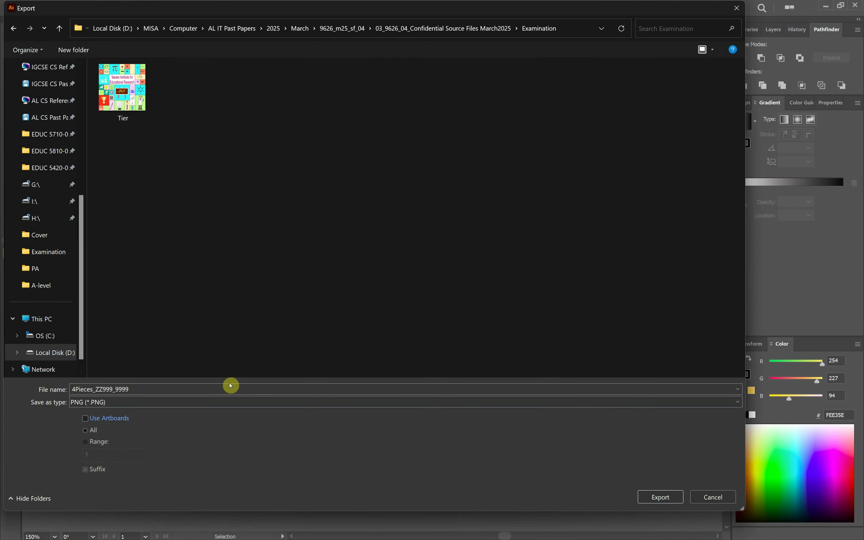
{"action": "left_click", "coordinate": [660, 497]}
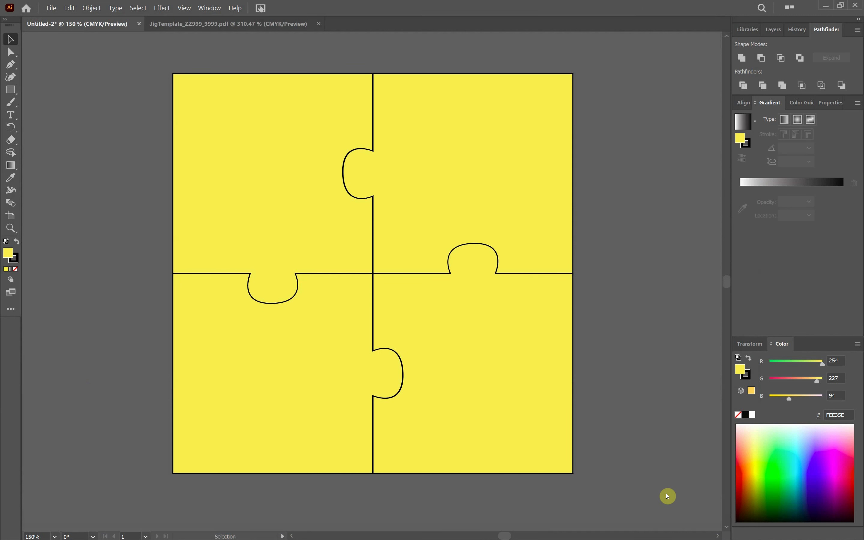
{"action": "left_click", "coordinate": [444, 436]}
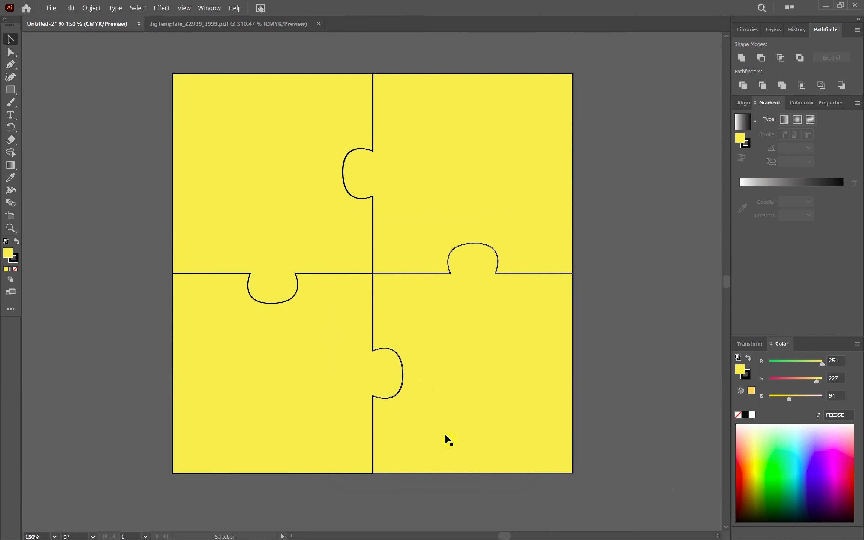
{"action": "key", "text": "alt+Tab"}
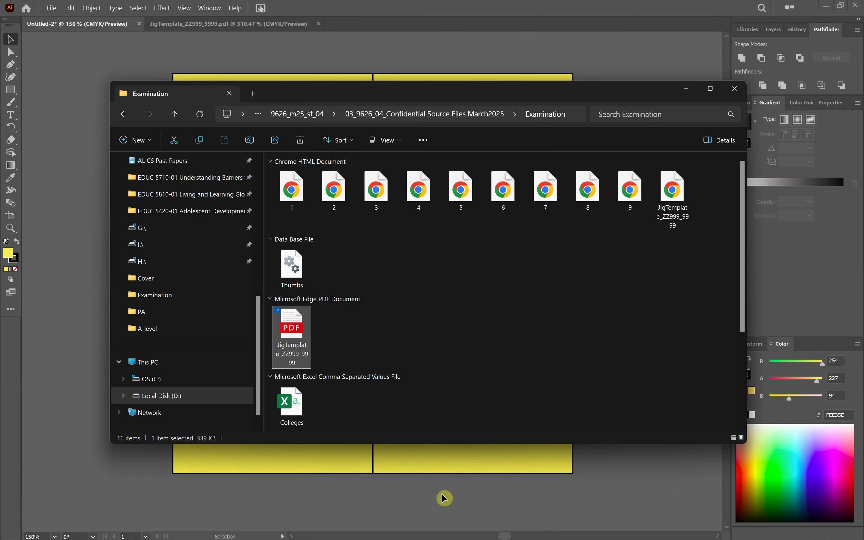
{"action": "scroll", "coordinate": [457, 394], "scroll_direction": "down", "scroll_amount": 4}
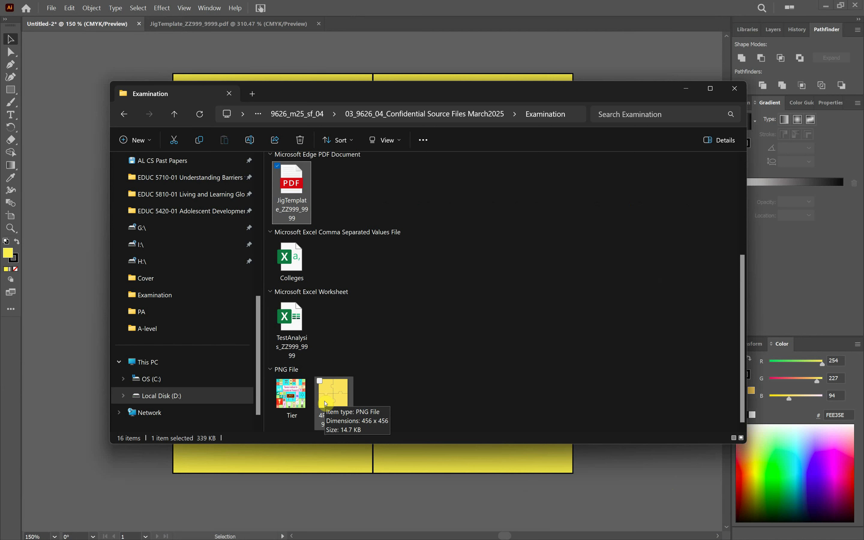
{"action": "left_click", "coordinate": [353, 5]}
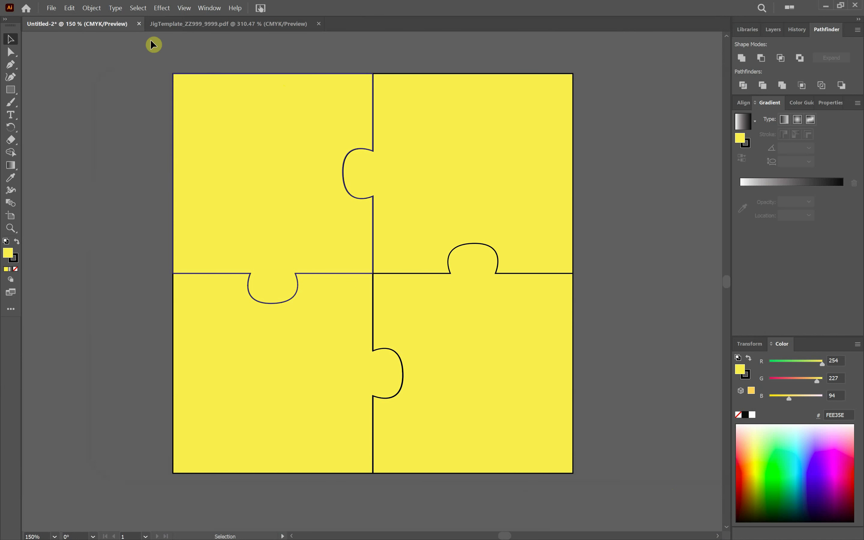
- Save the document as an Adobe PDF named 4Pieces_ZZ999_9999 with the Illustrator Default preset
{"action": "key", "text": "ctrl+shift+s"}
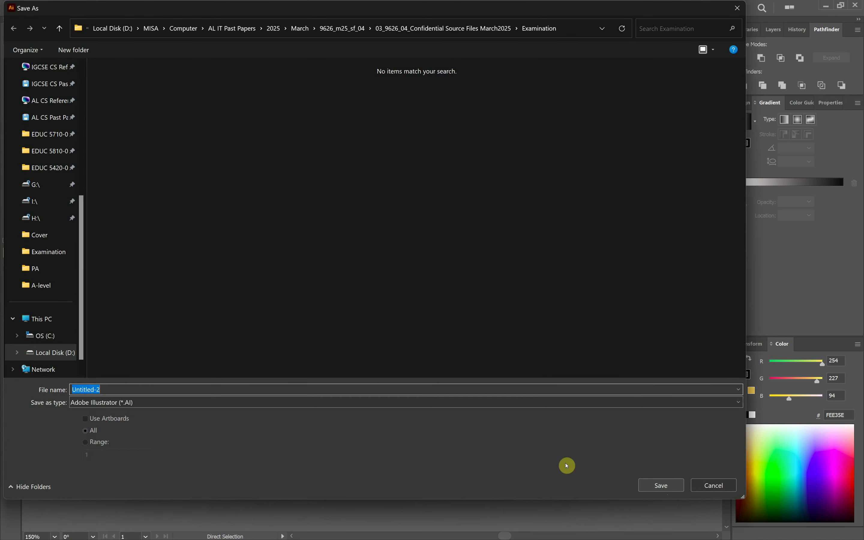
{"action": "type", "text": "4Pieces_ZZ999_9999"}
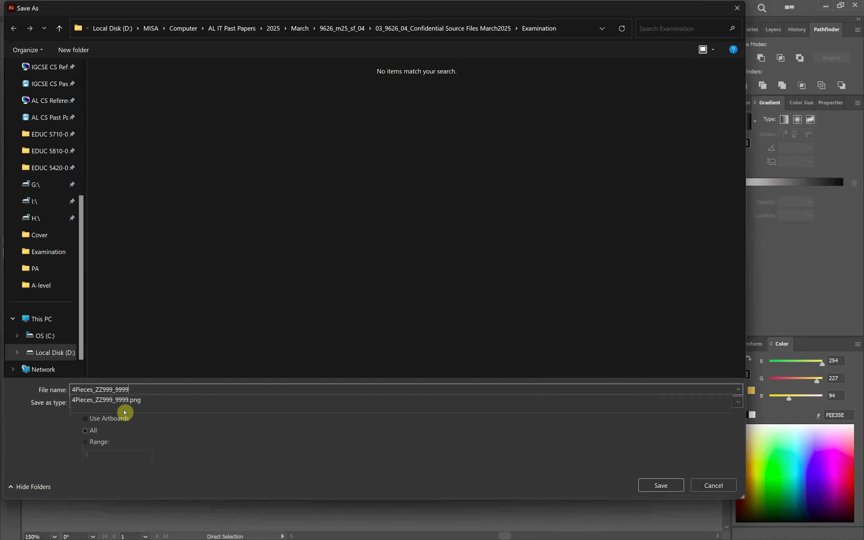
{"action": "left_click", "coordinate": [174, 436]}
{"action": "left_click", "coordinate": [127, 404]}
{"action": "left_click", "coordinate": [126, 422]}
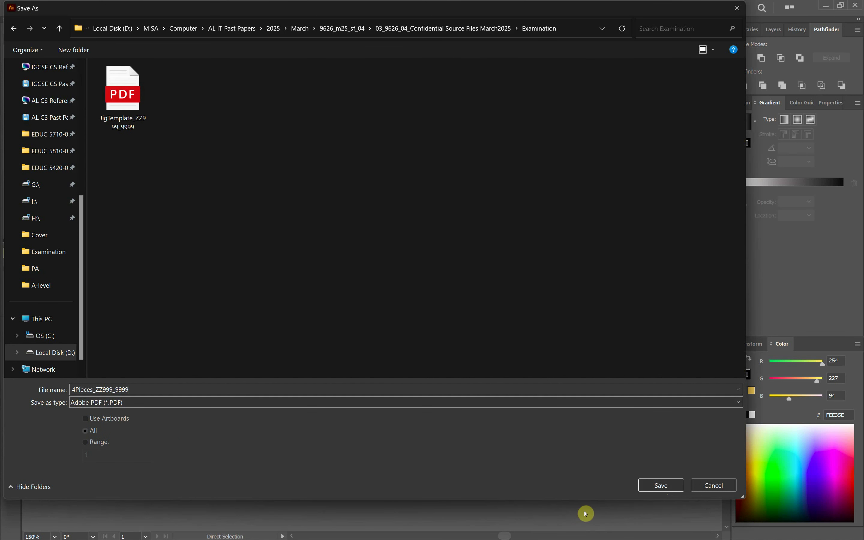
{"action": "left_click", "coordinate": [673, 485]}
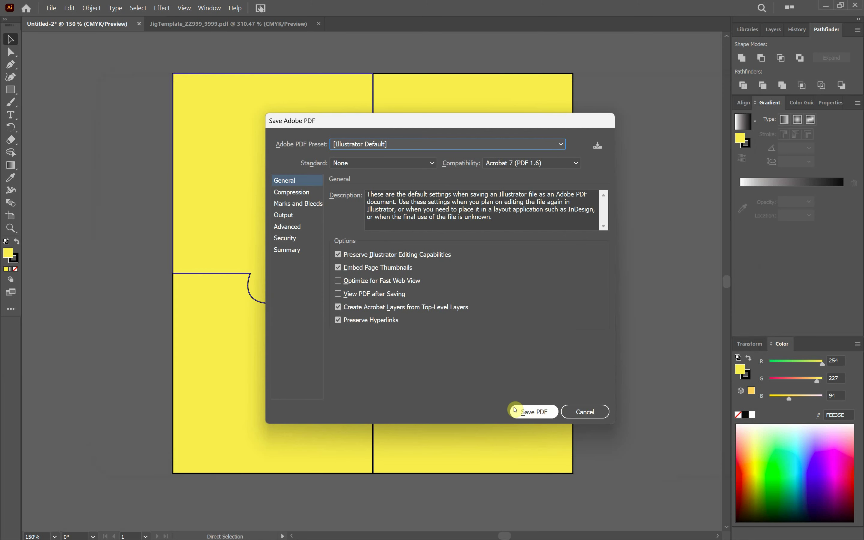
{"action": "left_click", "coordinate": [528, 411]}
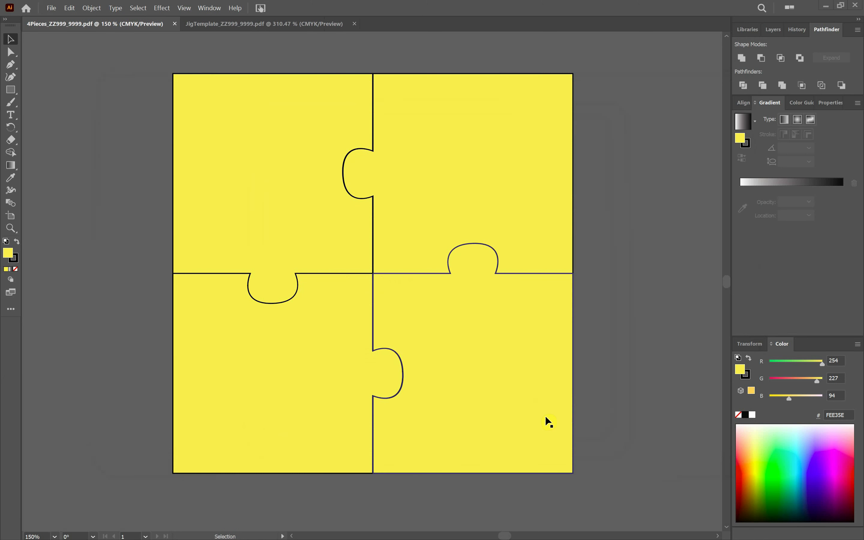
- Read part (b) of the question paper on cutting Tier.png into four pieces with the JigTemplate image and naming the files
{"action": "key", "text": "alt+Tab"}
{"action": "scroll", "coordinate": [553, 451], "scroll_direction": "down", "scroll_amount": 15}
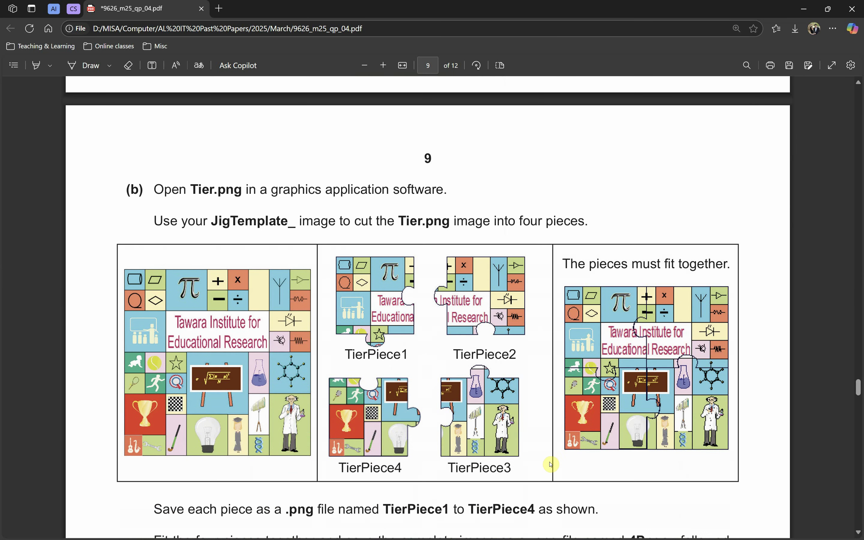
{"action": "scroll", "coordinate": [267, 328], "scroll_direction": "up", "scroll_amount": 15}
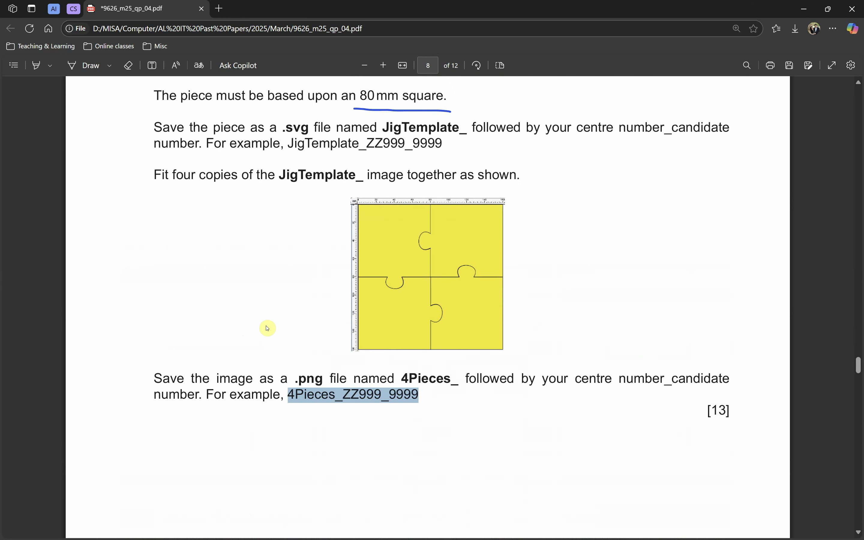
{"action": "scroll", "coordinate": [274, 344], "scroll_direction": "down", "scroll_amount": 12}
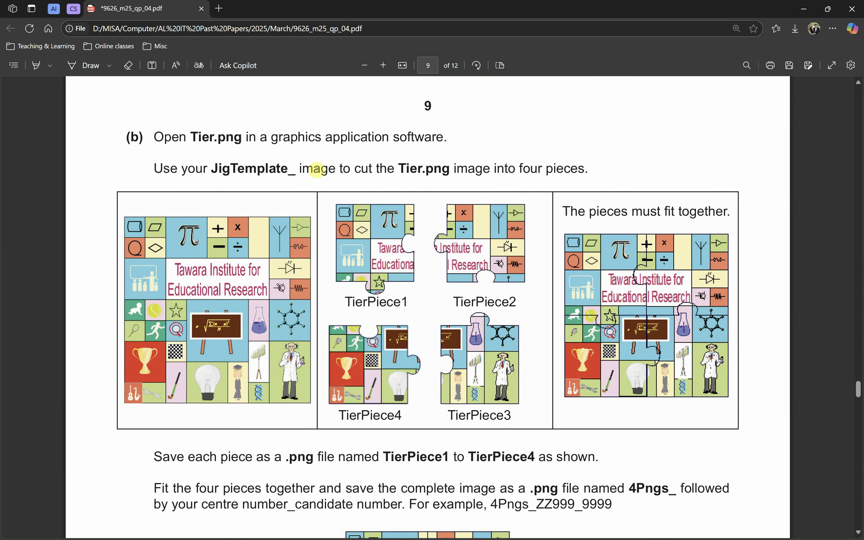
{"action": "scroll", "coordinate": [378, 357], "scroll_direction": "up", "scroll_amount": 15}
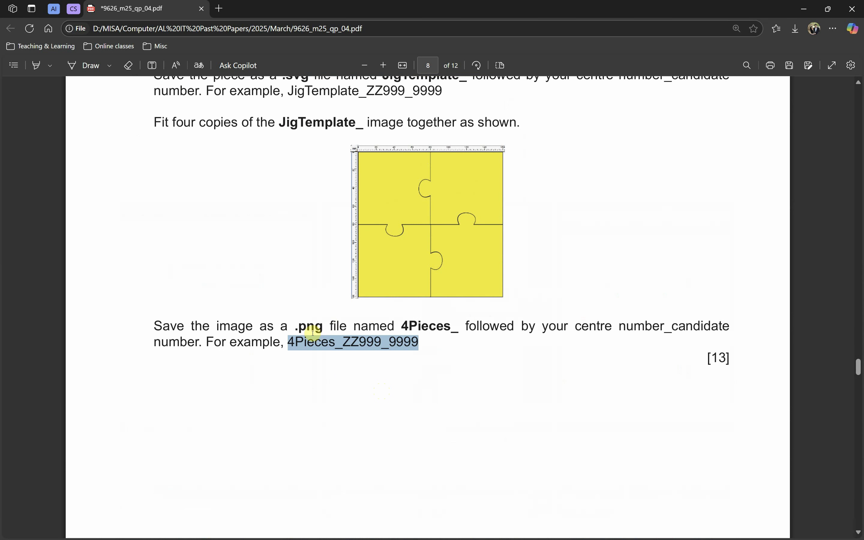
{"action": "left_click", "coordinate": [313, 327]}
{"action": "scroll", "coordinate": [287, 186], "scroll_direction": "up", "scroll_amount": 1}
{"action": "scroll", "coordinate": [406, 96], "scroll_direction": "up", "scroll_amount": 4}
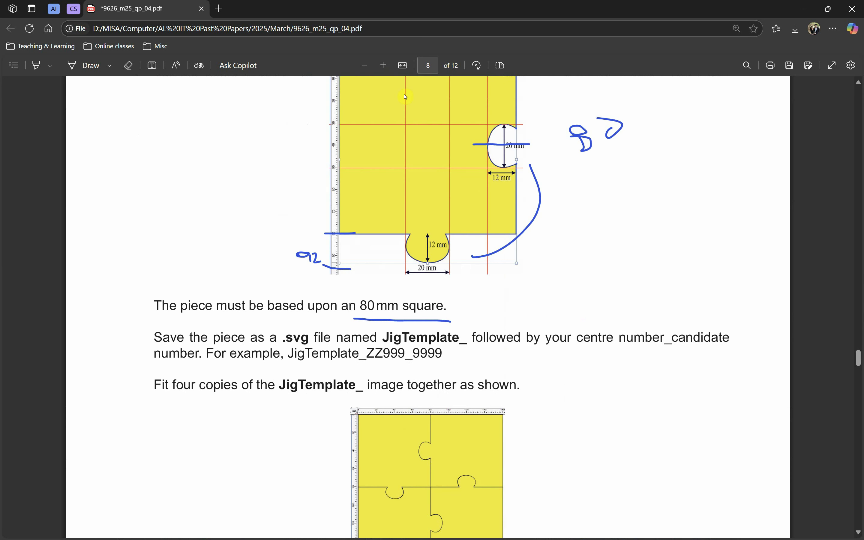
{"action": "scroll", "coordinate": [441, 311], "scroll_direction": "down", "scroll_amount": 14}
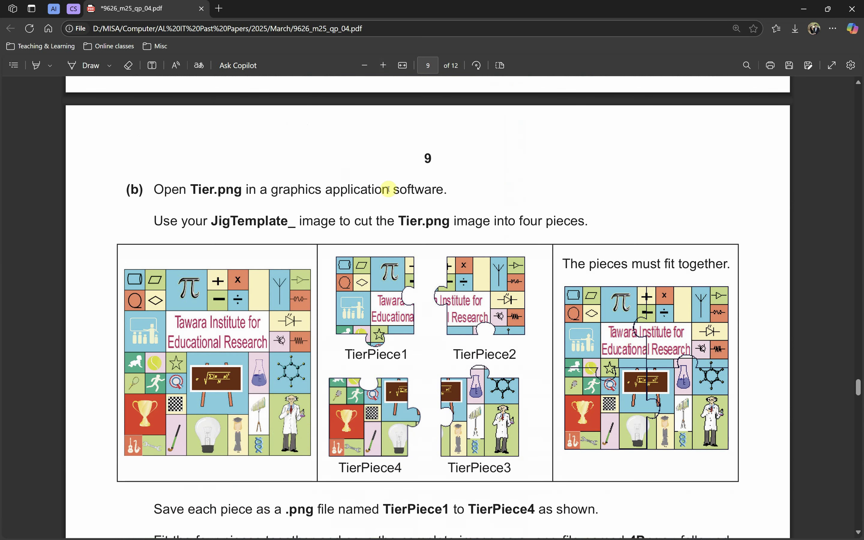
{"action": "left_click_drag", "start_coordinate": [351, 223], "coordinate": [431, 233]}
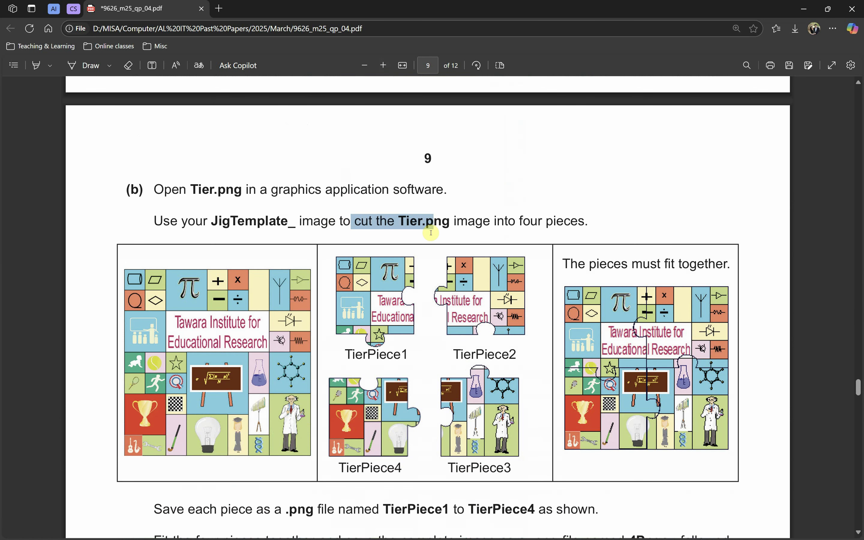
{"action": "left_click", "coordinate": [558, 235]}
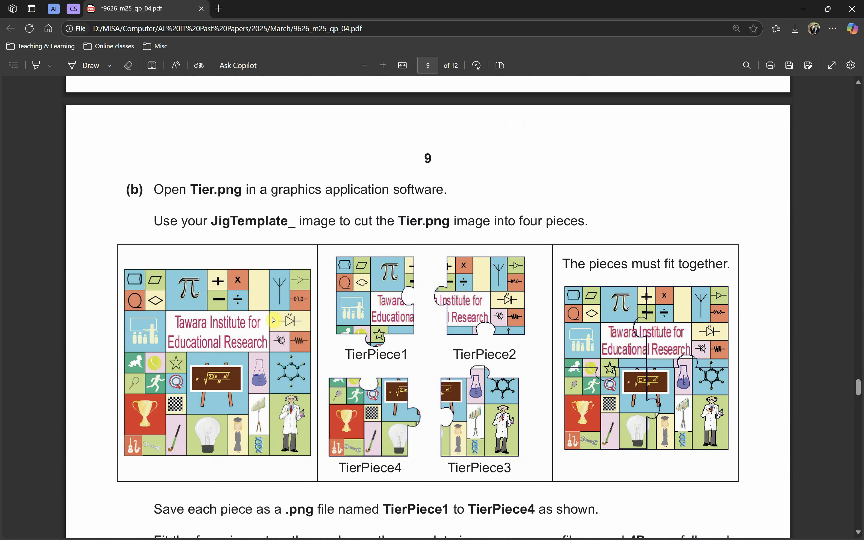
{"action": "scroll", "coordinate": [355, 345], "scroll_direction": "down", "scroll_amount": 3}
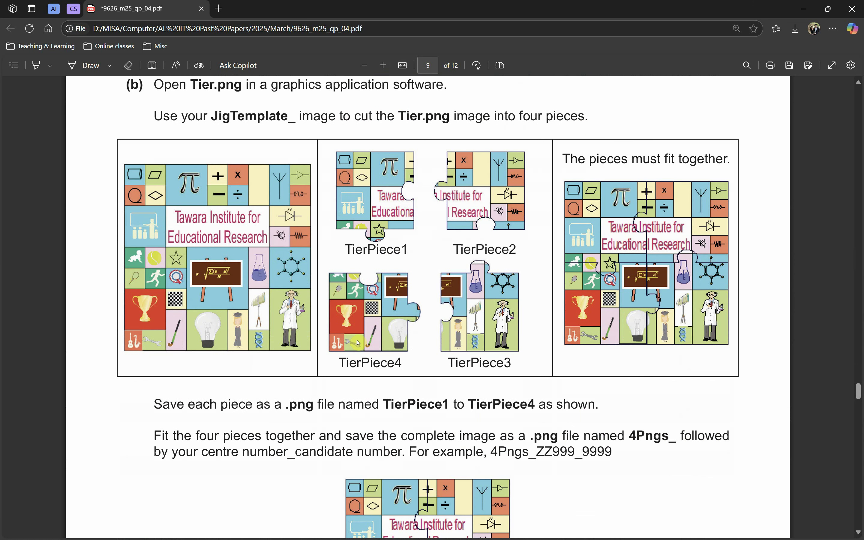
- Open Tier.png from the Examination folder to view the source image, and close it
{"action": "scroll", "coordinate": [363, 343], "scroll_direction": "up", "scroll_amount": 3}
{"action": "key", "text": "alt+Tab"}
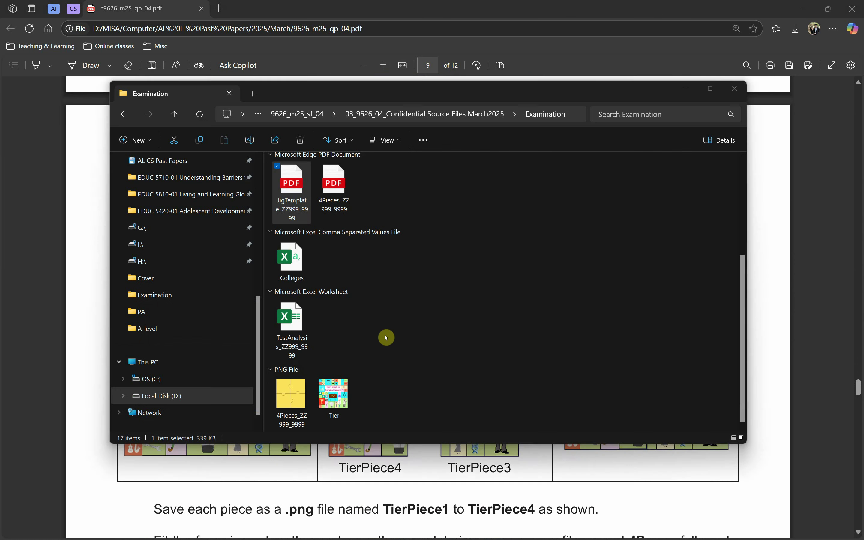
{"action": "left_click", "coordinate": [343, 386]}
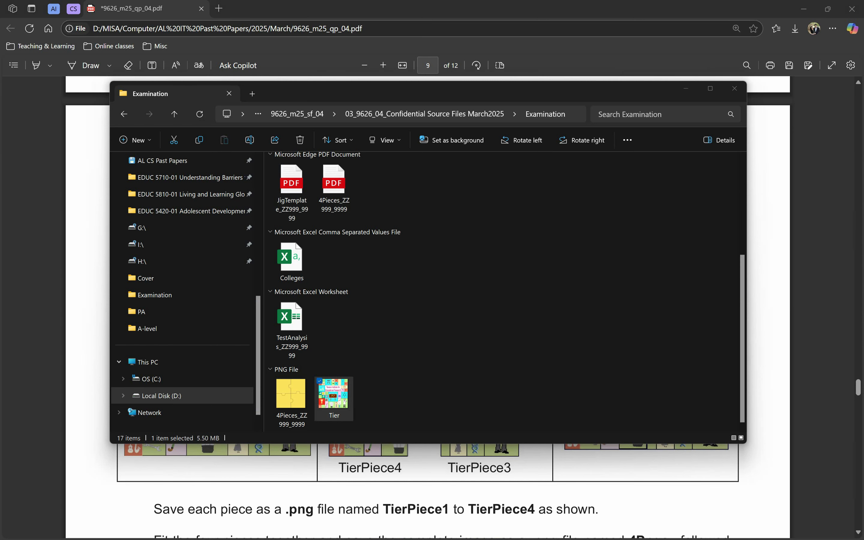
{"action": "key", "text": "Return"}
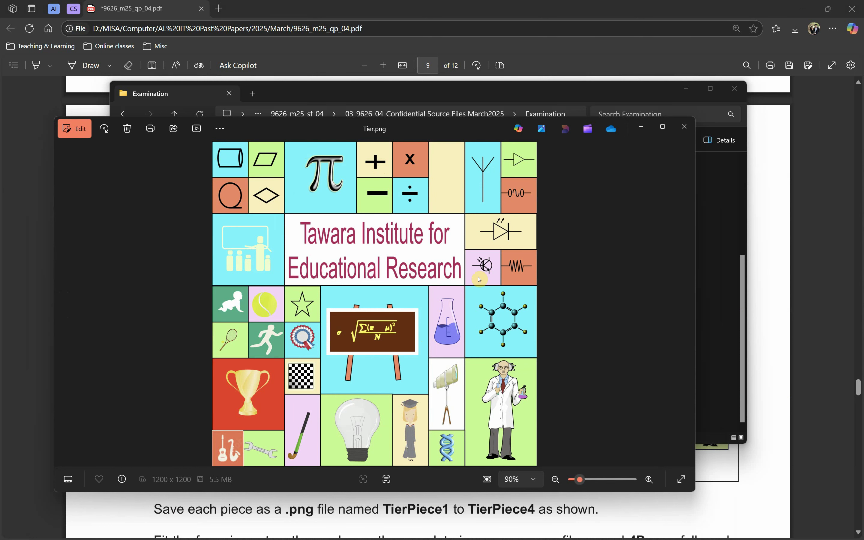
{"action": "left_click", "coordinate": [682, 128]}
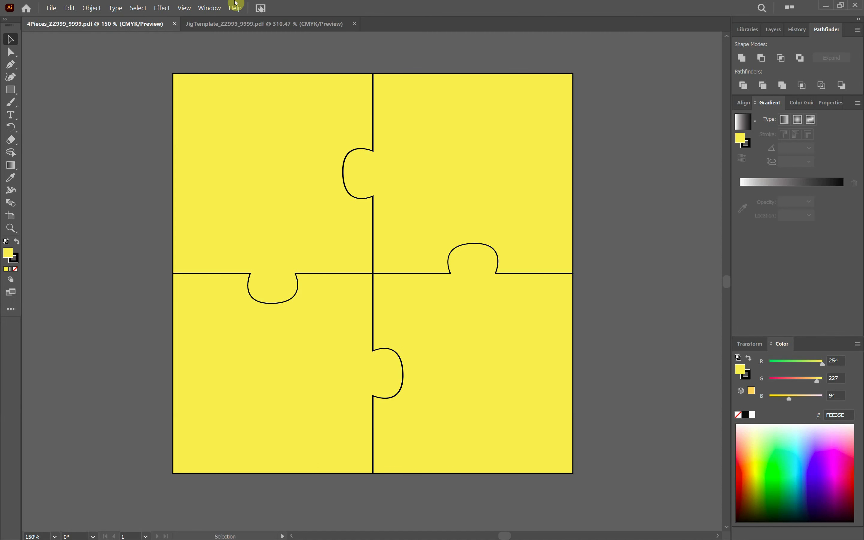
- Switch to Illustrator and create a new 160 x 160 mm CMYK document at 300 ppi
{"action": "left_click", "coordinate": [51, 8]}
{"action": "left_click", "coordinate": [53, 16]}
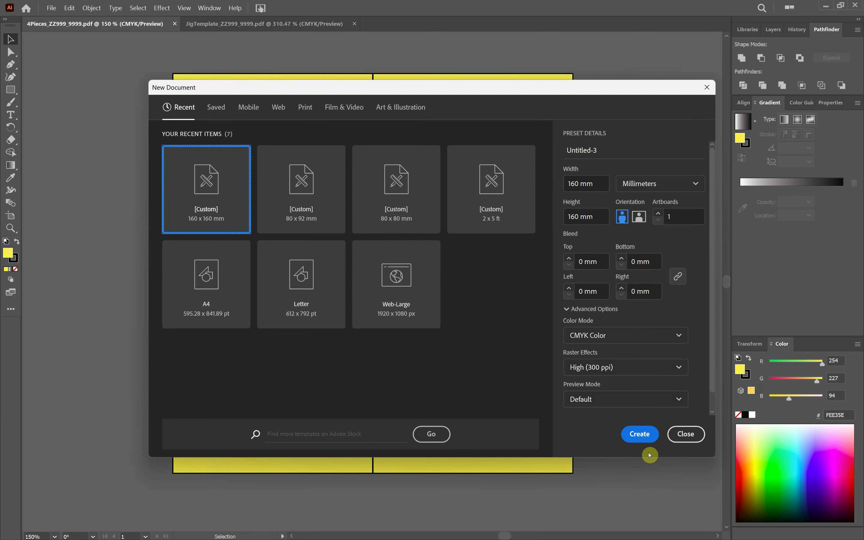
{"action": "left_click", "coordinate": [641, 438]}
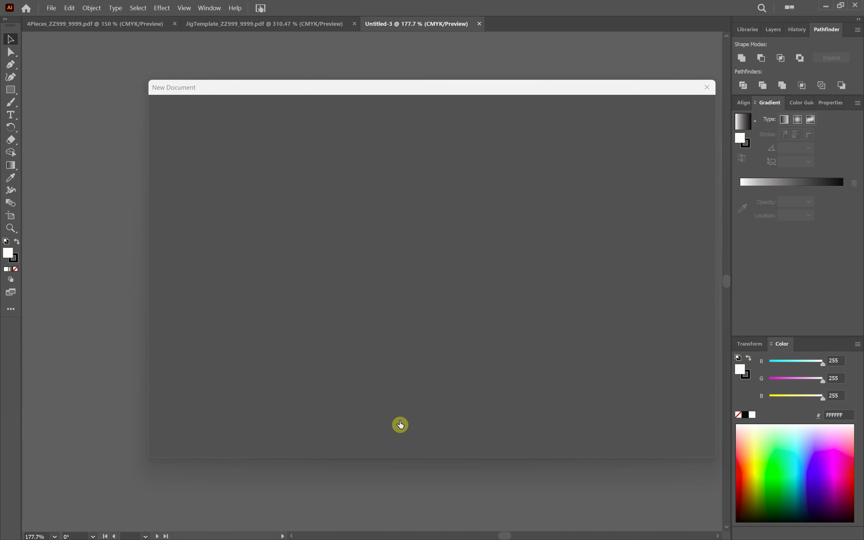
- Place Tier.png from the Examination folder so it covers the artboard, and expand Layer 1 to list its contents
{"action": "key", "text": "alt+Tab"}
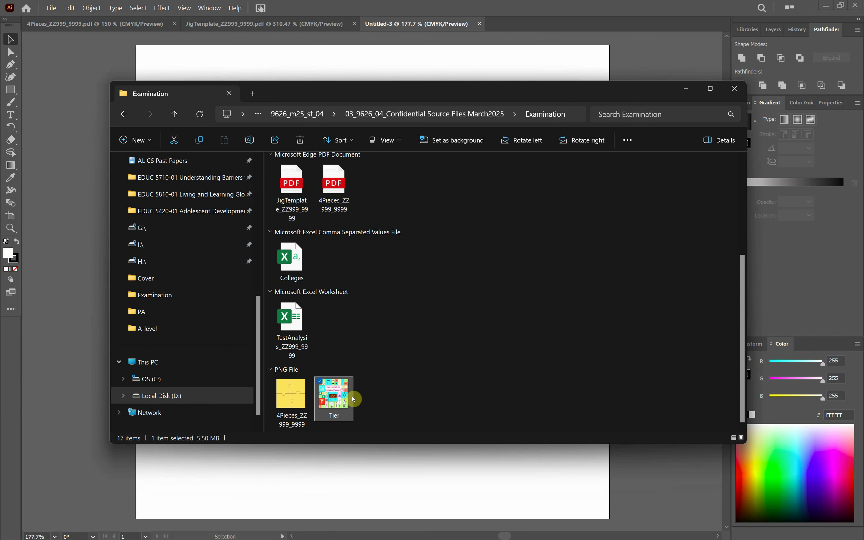
{"action": "left_click_drag", "start_coordinate": [342, 396], "coordinate": [312, 76]}
{"action": "left_click_drag", "start_coordinate": [411, 133], "coordinate": [447, 335]}
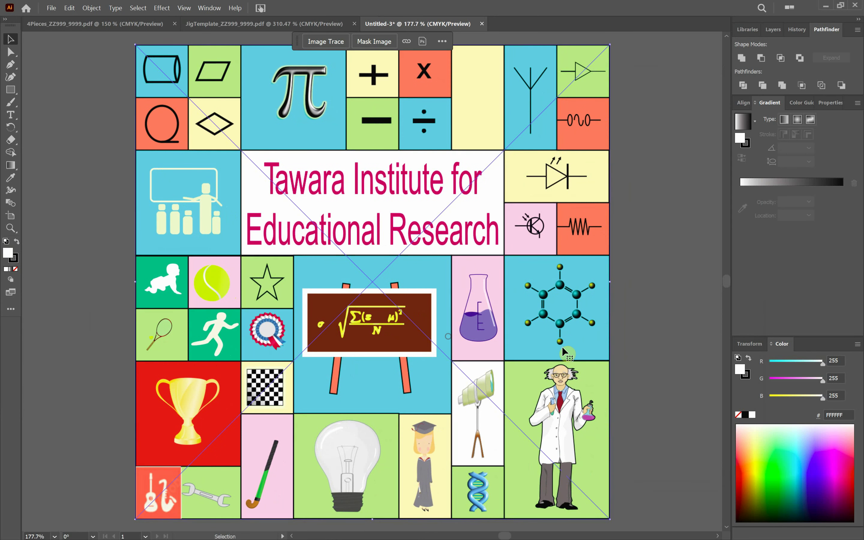
{"action": "left_click", "coordinate": [639, 379]}
{"action": "left_click", "coordinate": [773, 30]}
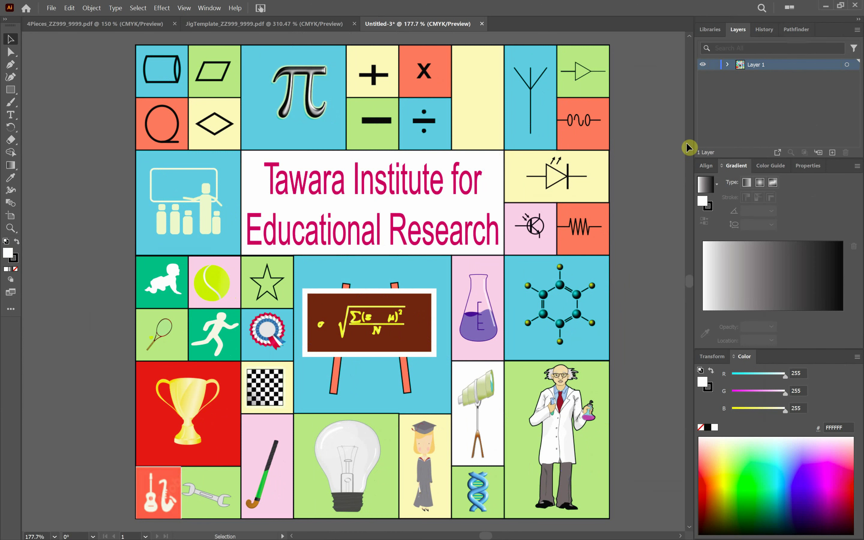
{"action": "left_click", "coordinate": [728, 64]}
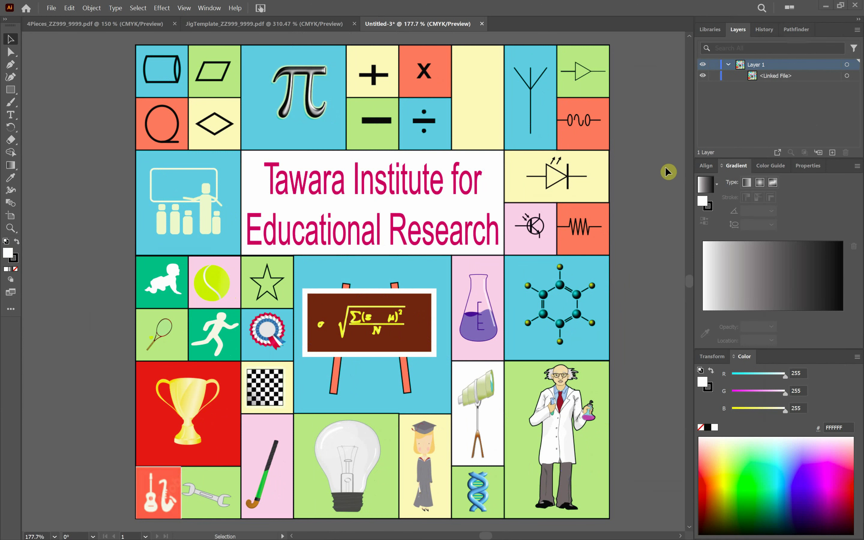
{"action": "key", "text": "alt+Tab"}
{"action": "scroll", "coordinate": [392, 371], "scroll_direction": "up", "scroll_amount": 5}
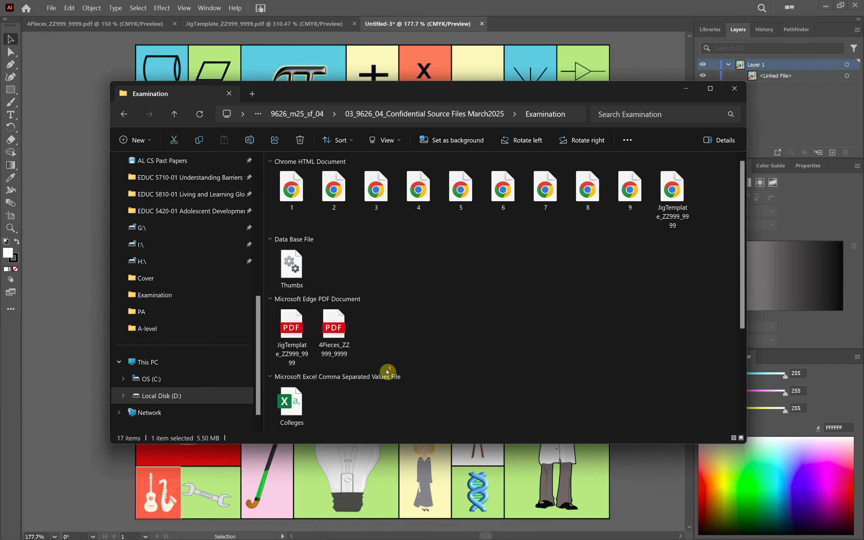
{"action": "left_click_drag", "start_coordinate": [671, 193], "coordinate": [440, 32]}
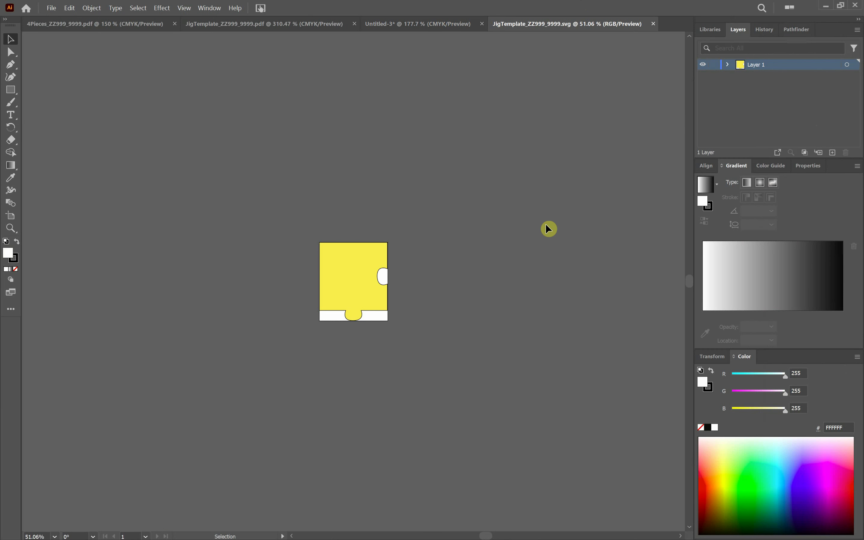
{"action": "left_click", "coordinate": [655, 24]}
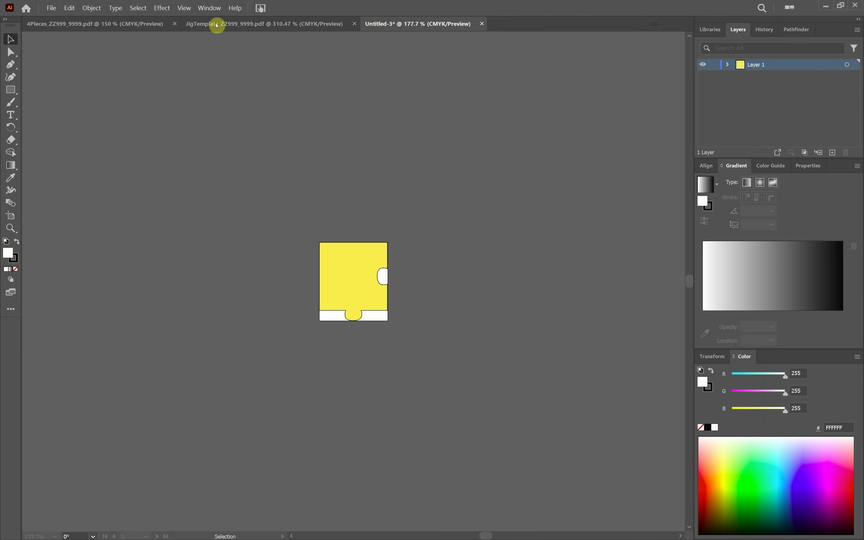
{"action": "left_click", "coordinate": [145, 24]}
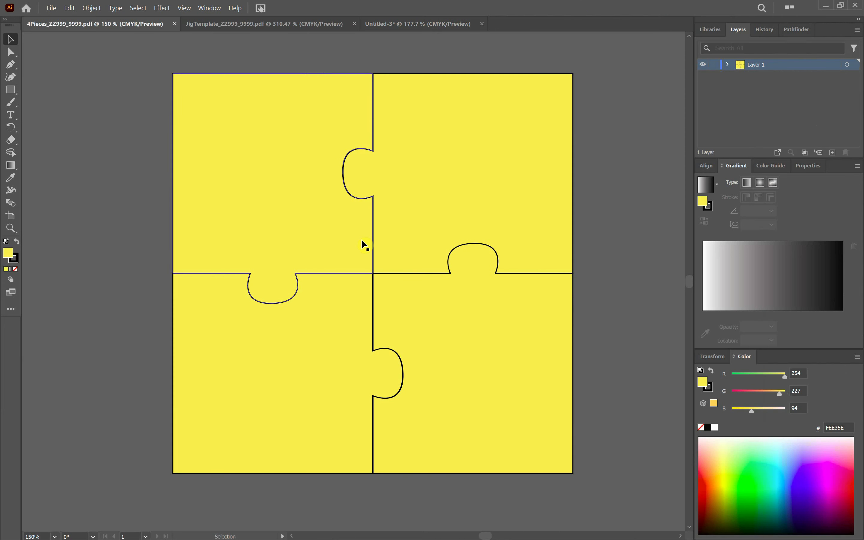
{"action": "left_click", "coordinate": [302, 24]}
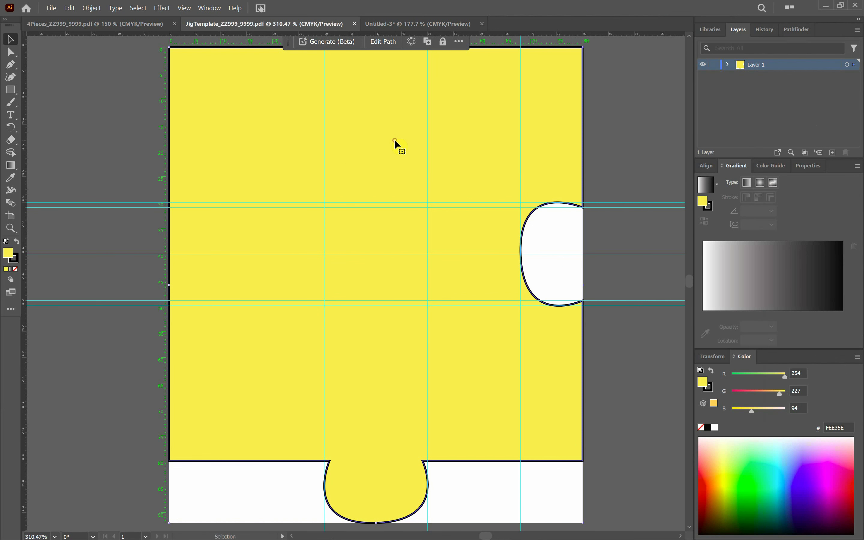
{"action": "left_click", "coordinate": [406, 24]}
{"action": "key", "text": "ctrl+v"}
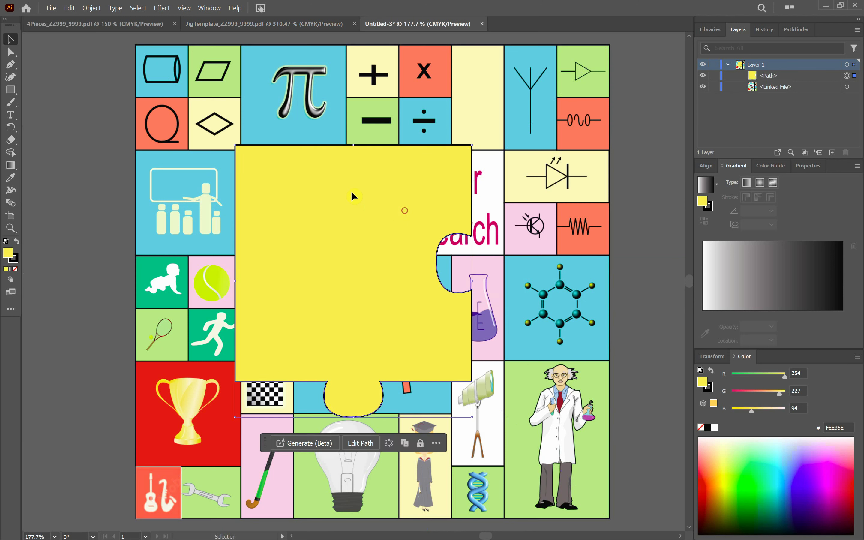
{"action": "left_click_drag", "start_coordinate": [406, 215], "coordinate": [309, 116]}
{"action": "key", "text": "ctrl+z"}
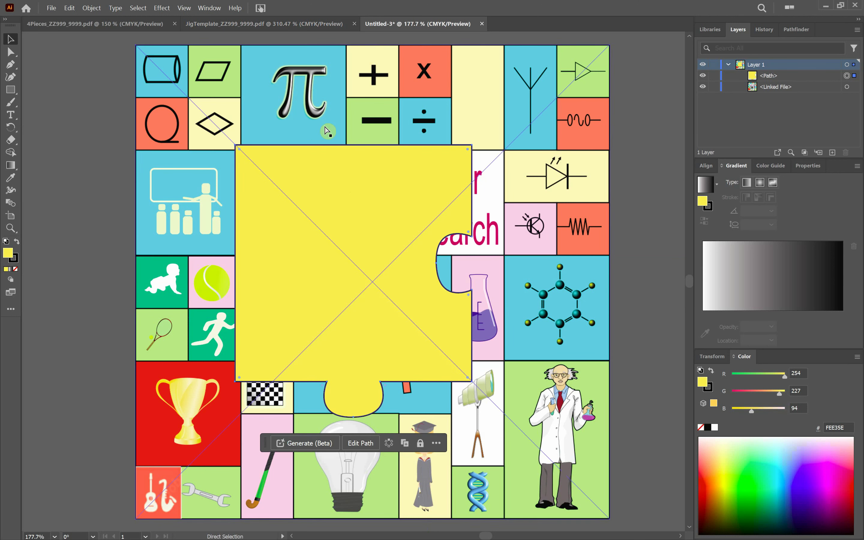
{"action": "key", "text": "ctrl+z"}
- Copy all four jigsaw pieces from the 4Pieces_ZZ999_9999 document into the Tier image document and align them exactly over the image
{"action": "left_click", "coordinate": [235, 24]}
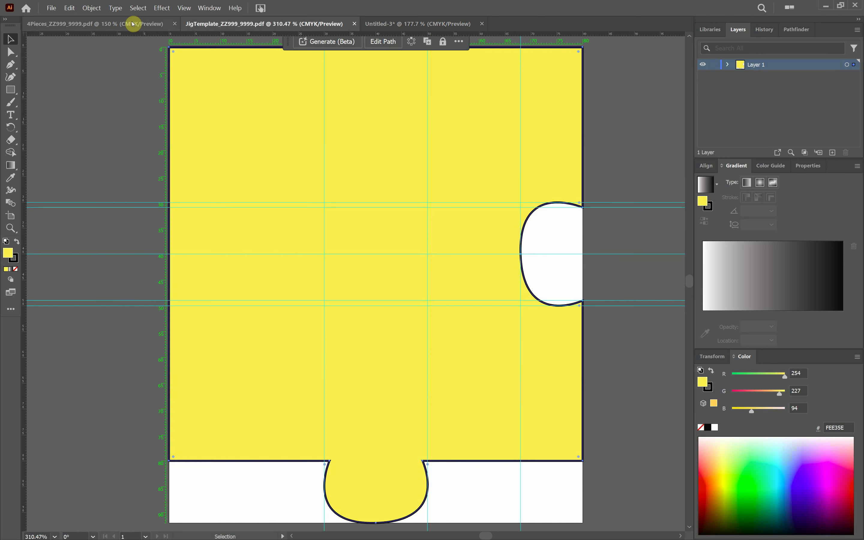
{"action": "left_click", "coordinate": [133, 23]}
{"action": "left_click", "coordinate": [284, 185]}
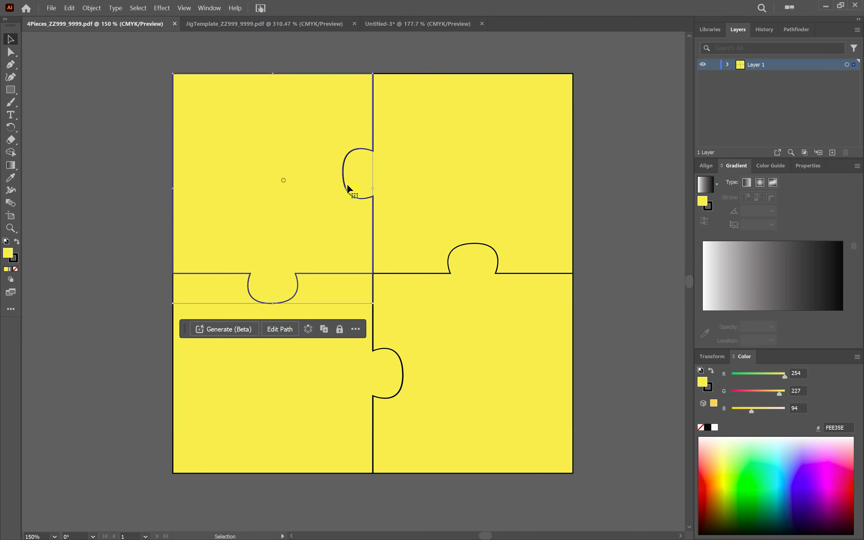
{"action": "left_click", "coordinate": [437, 176], "text": "shift"}
{"action": "left_click", "coordinate": [454, 370], "text": "shift"}
{"action": "left_click", "coordinate": [318, 366], "text": "shift"}
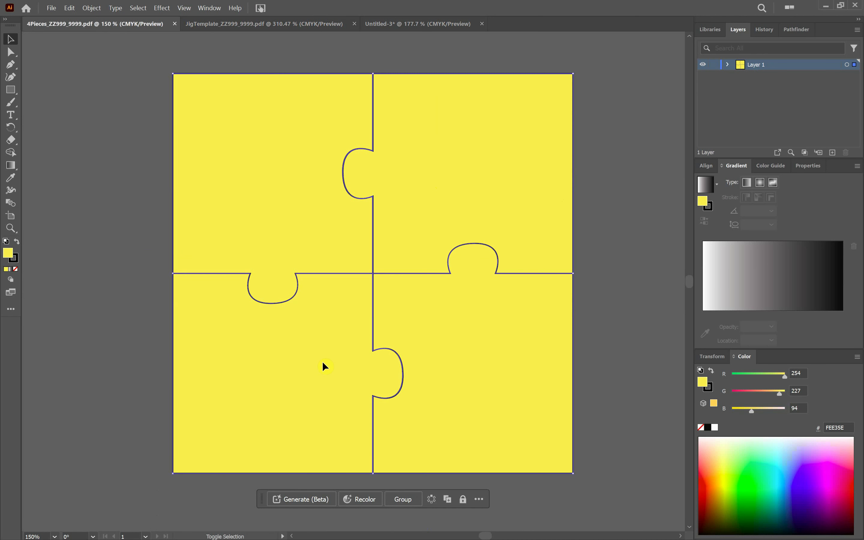
{"action": "left_click", "coordinate": [401, 30]}
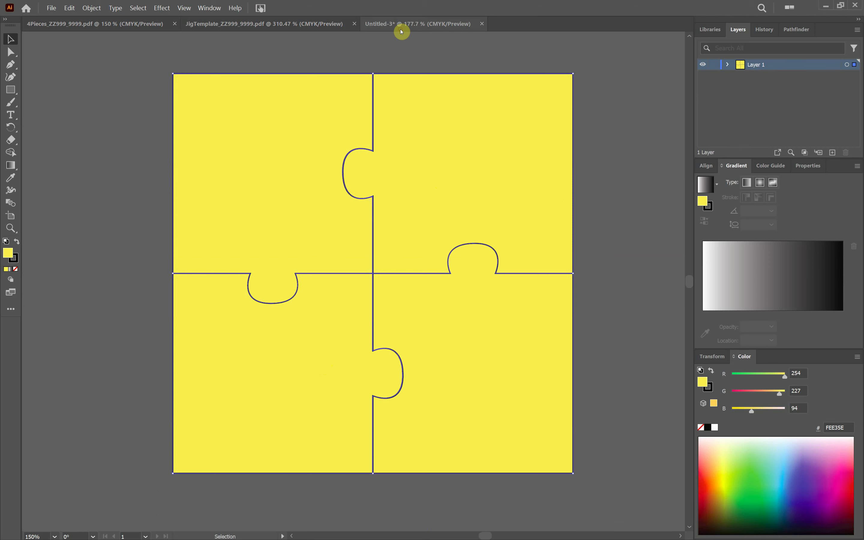
{"action": "key", "text": "ctrl+v"}
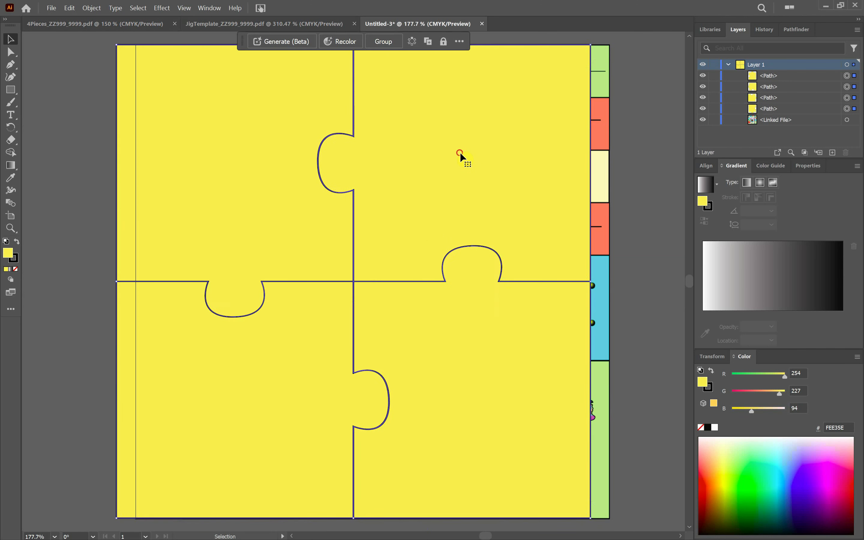
{"action": "left_click_drag", "start_coordinate": [460, 154], "coordinate": [477, 155]}
{"action": "left_click", "coordinate": [649, 427]}
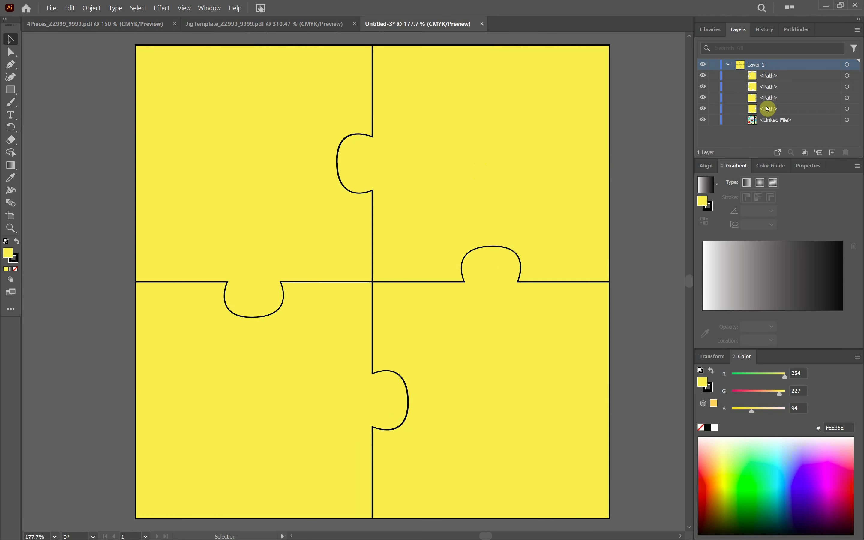
{"action": "left_click", "coordinate": [765, 109]}
{"action": "left_click", "coordinate": [770, 97]}
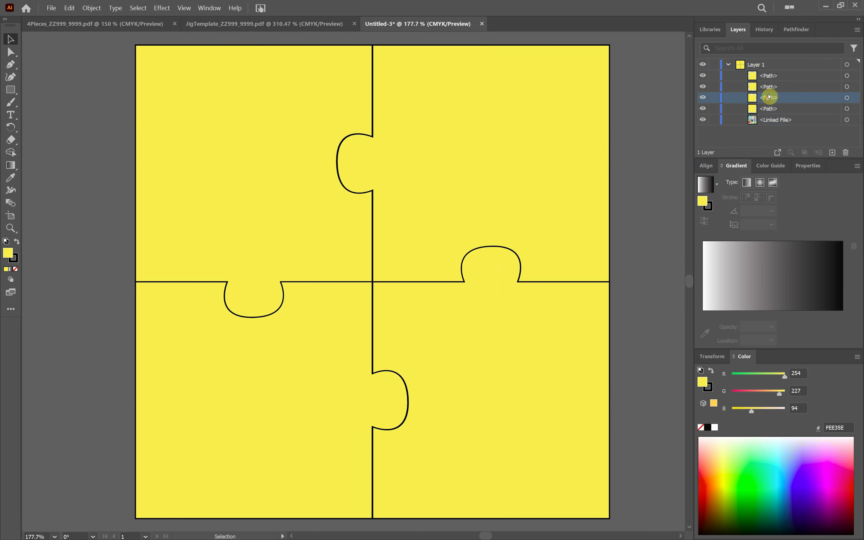
{"action": "left_click", "coordinate": [769, 89]}
{"action": "left_click", "coordinate": [766, 75]}
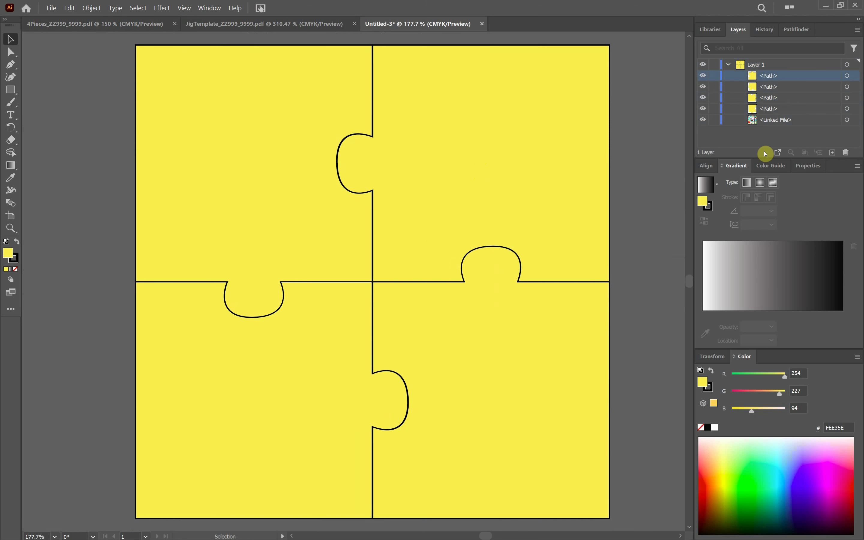
{"action": "left_click", "coordinate": [769, 121]}
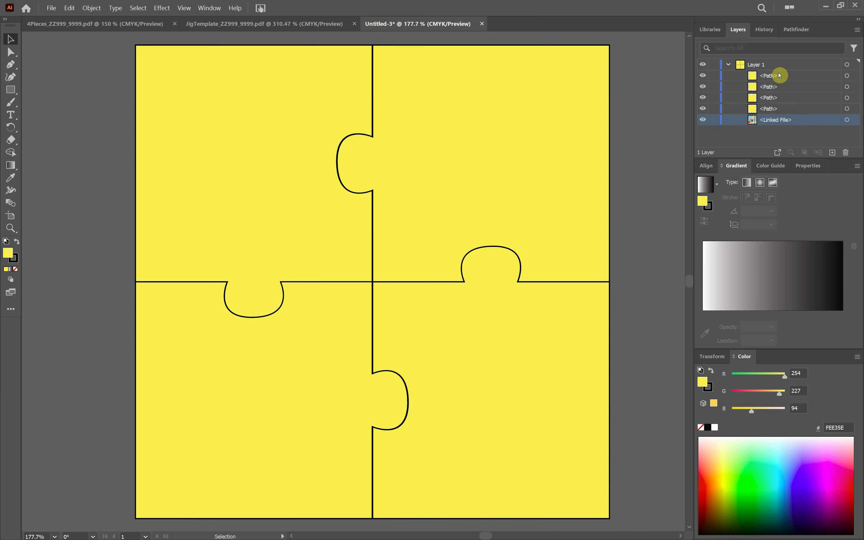
{"action": "left_click", "coordinate": [779, 98]}
- Select the linked Tier image in Layer 1, copy it and paste three duplicates
{"action": "left_click", "coordinate": [774, 126]}
{"action": "left_click", "coordinate": [846, 121]}
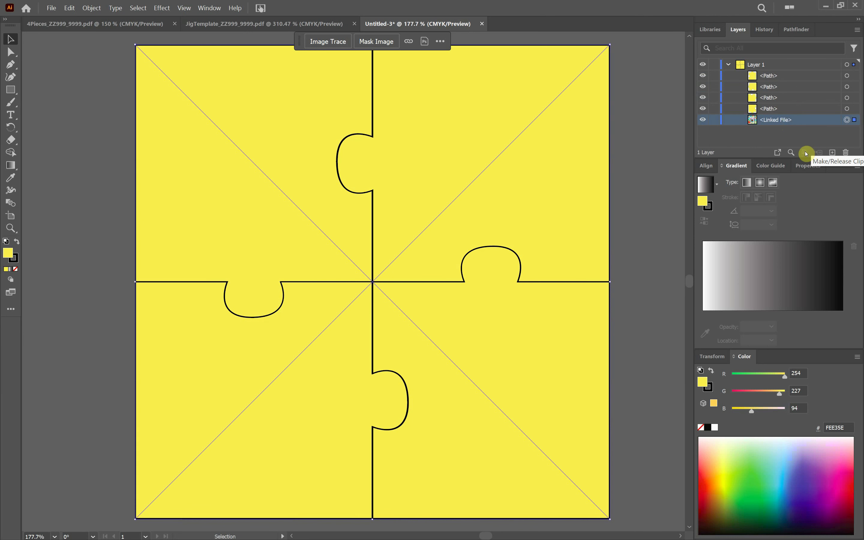
{"action": "key", "text": "ctrl+v"}
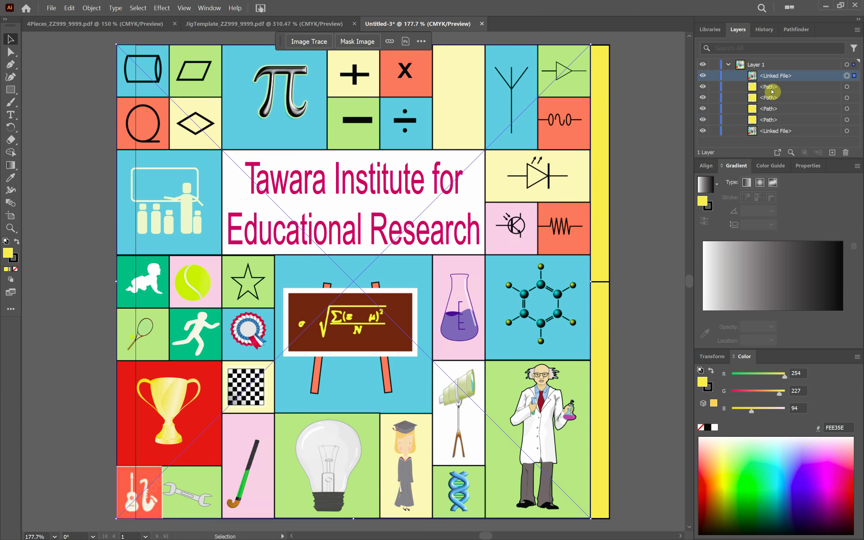
{"action": "key", "text": "ctrl+v"}
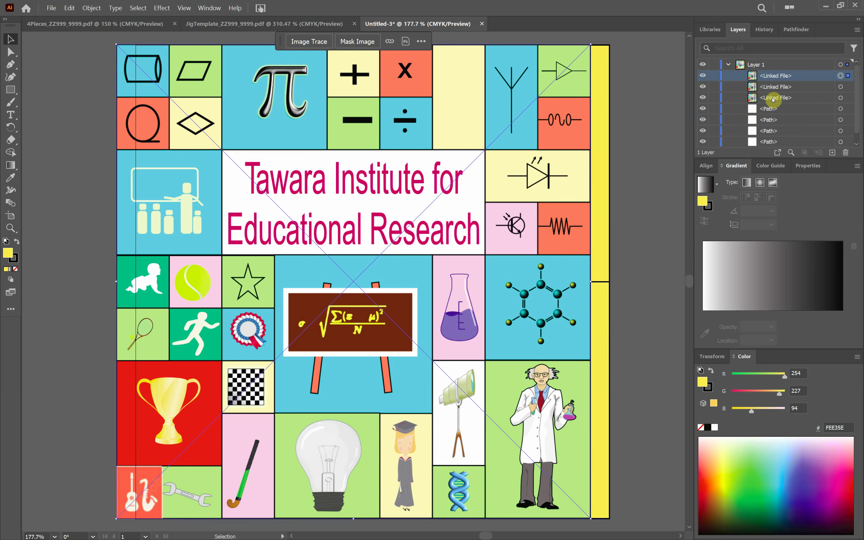
- Reorder the objects in Layer 1 so that one linked Tier image lies directly beneath each jigsaw piece path
{"action": "scroll", "coordinate": [787, 122], "scroll_direction": "down", "scroll_amount": 1}
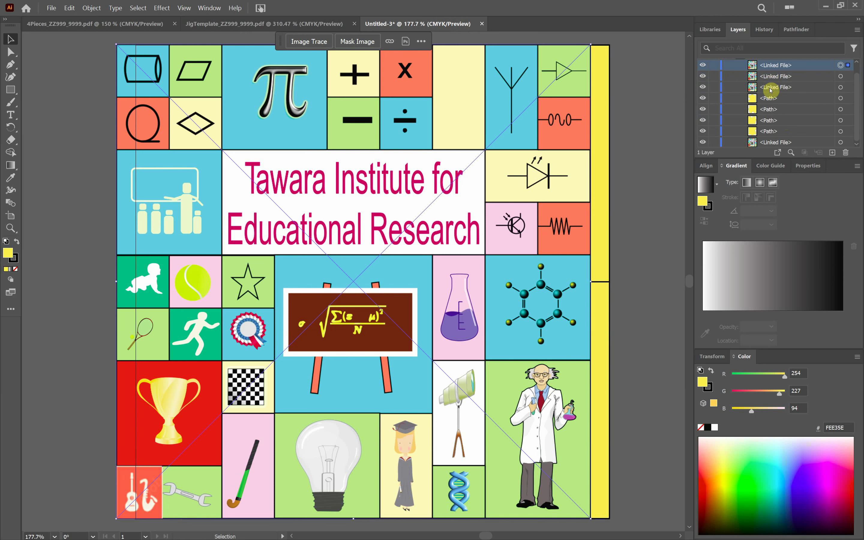
{"action": "left_click_drag", "start_coordinate": [771, 90], "coordinate": [765, 126]}
{"action": "left_click", "coordinate": [772, 78]}
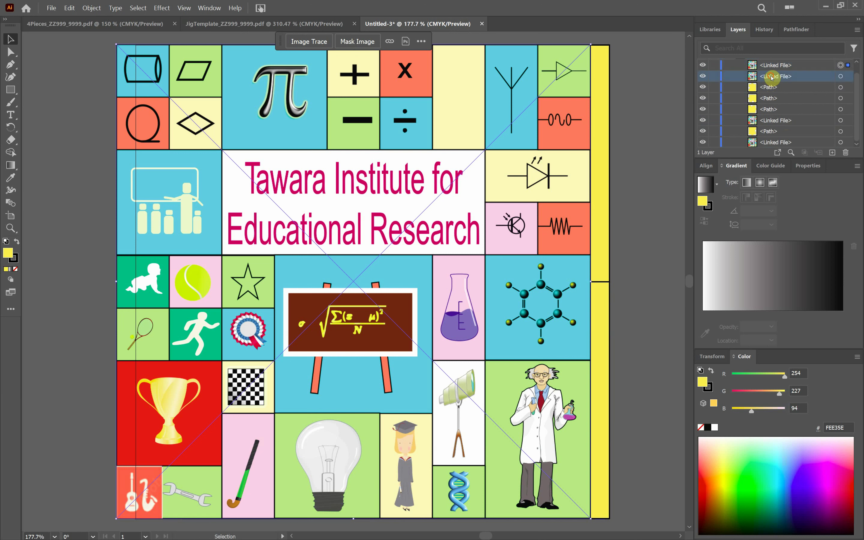
{"action": "left_click_drag", "start_coordinate": [771, 77], "coordinate": [767, 102]}
{"action": "left_click_drag", "start_coordinate": [768, 65], "coordinate": [768, 86]}
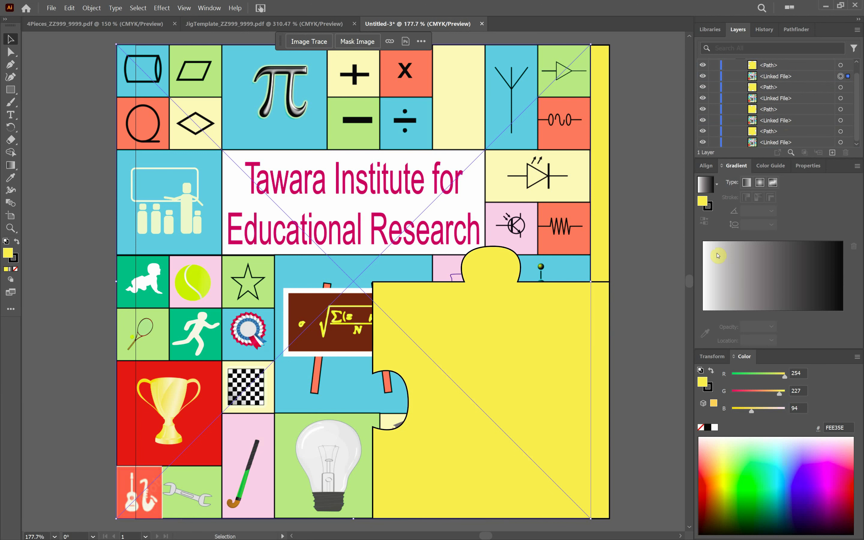
- Hide the four yellow jigsaw piece paths in Layer 1, leaving only the linked Tier images visible
{"action": "left_click", "coordinate": [659, 242]}
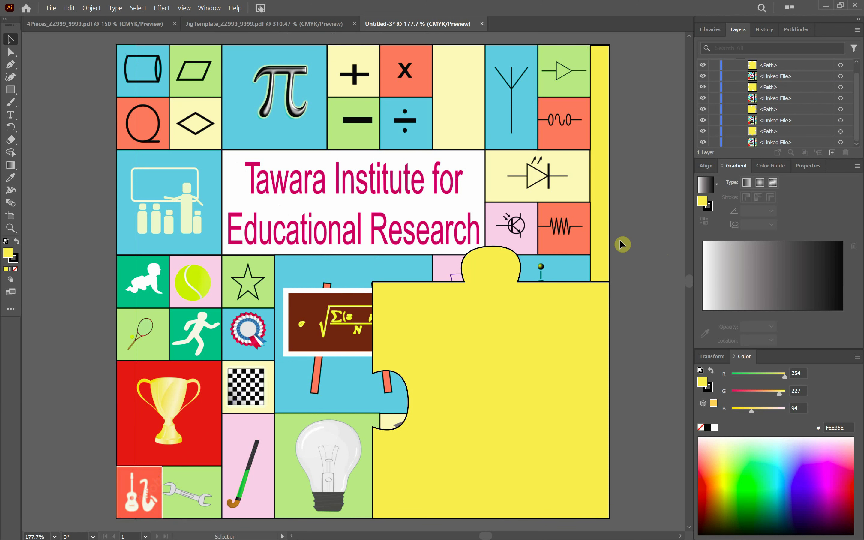
{"action": "left_click", "coordinate": [405, 264]}
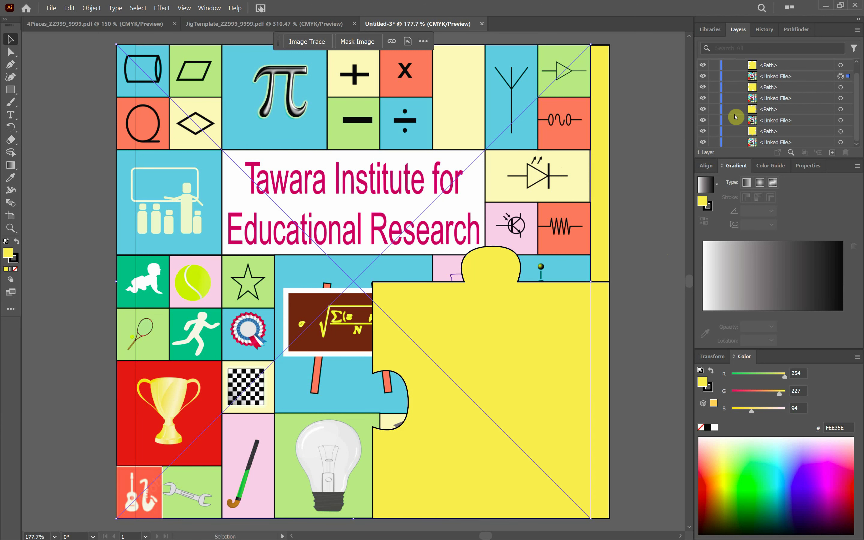
{"action": "left_click", "coordinate": [703, 120]}
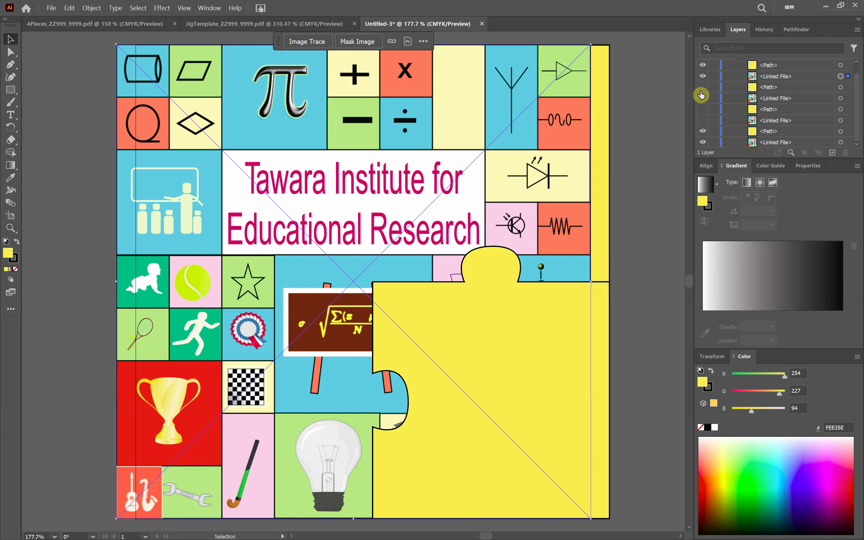
{"action": "left_click", "coordinate": [702, 90]}
{"action": "left_click", "coordinate": [702, 131]}
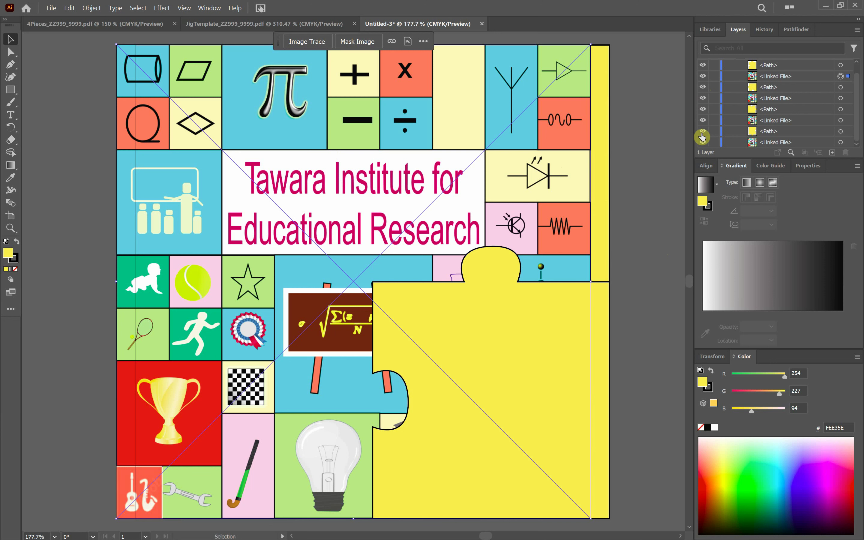
{"action": "left_click", "coordinate": [704, 109]}
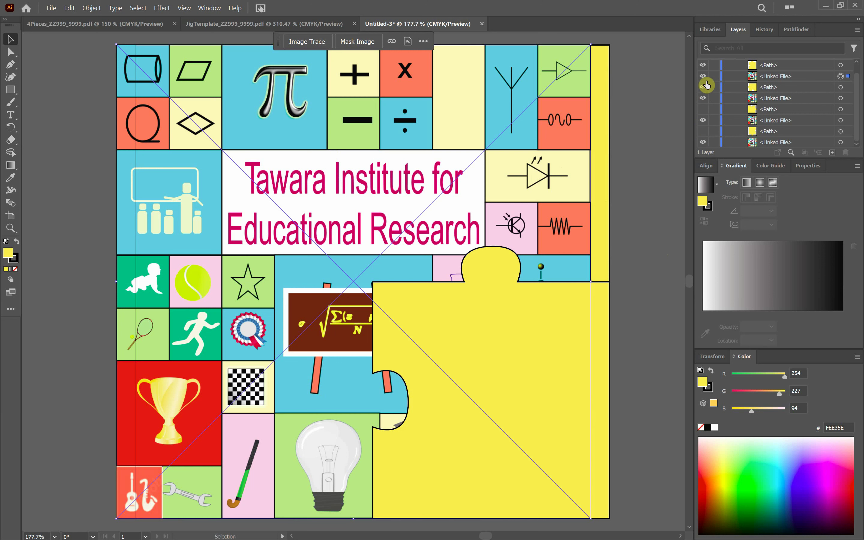
{"action": "left_click", "coordinate": [703, 67]}
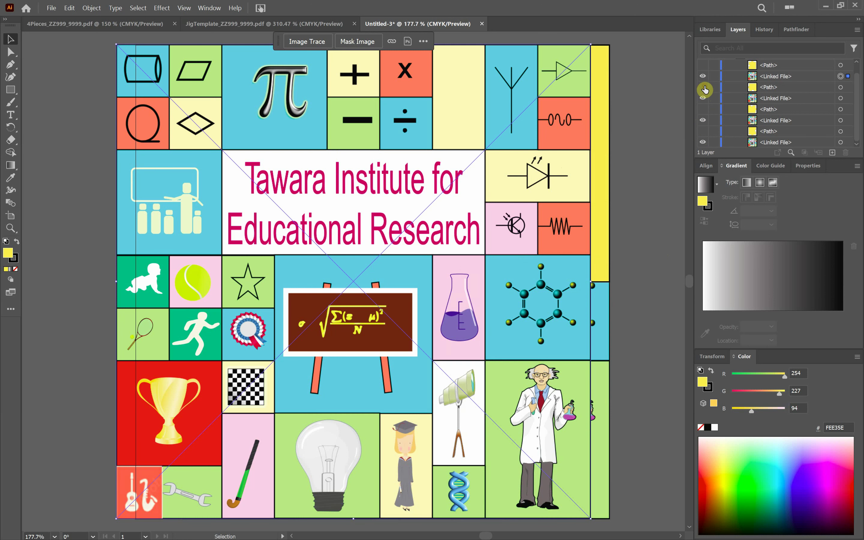
{"action": "left_click", "coordinate": [703, 87]}
{"action": "scroll", "coordinate": [763, 86], "scroll_direction": "up", "scroll_amount": 1}
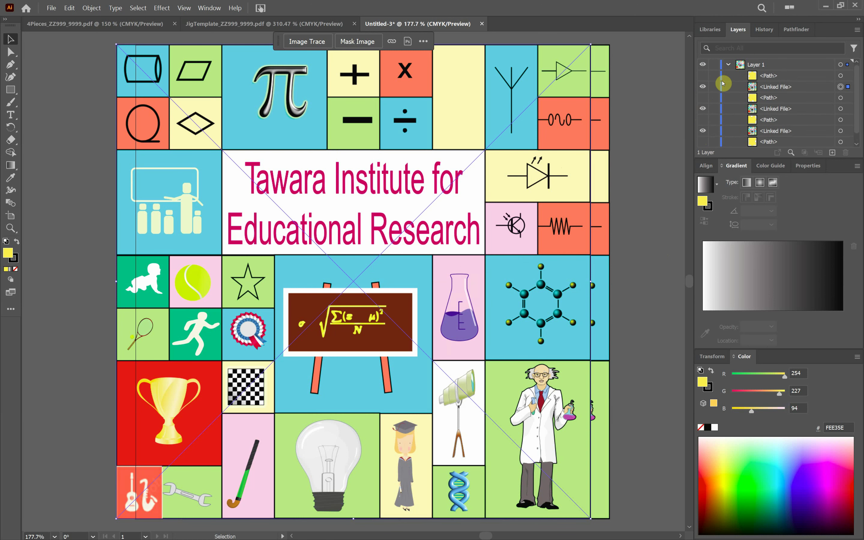
- Move the offset linked Tier images into exact alignment with the artboard, hiding each aligned copy to reach the one beneath
{"action": "left_click", "coordinate": [703, 87]}
{"action": "left_click_drag", "start_coordinate": [517, 189], "coordinate": [535, 187]}
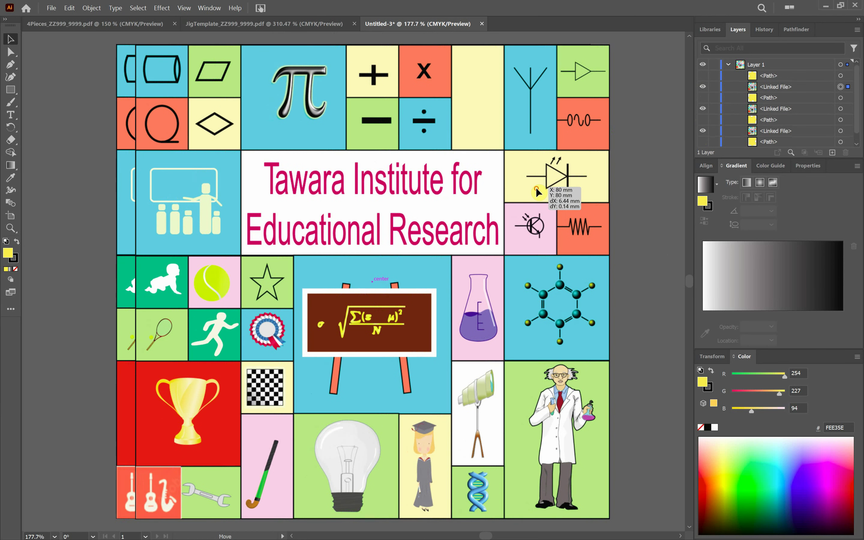
{"action": "left_click", "coordinate": [709, 89]}
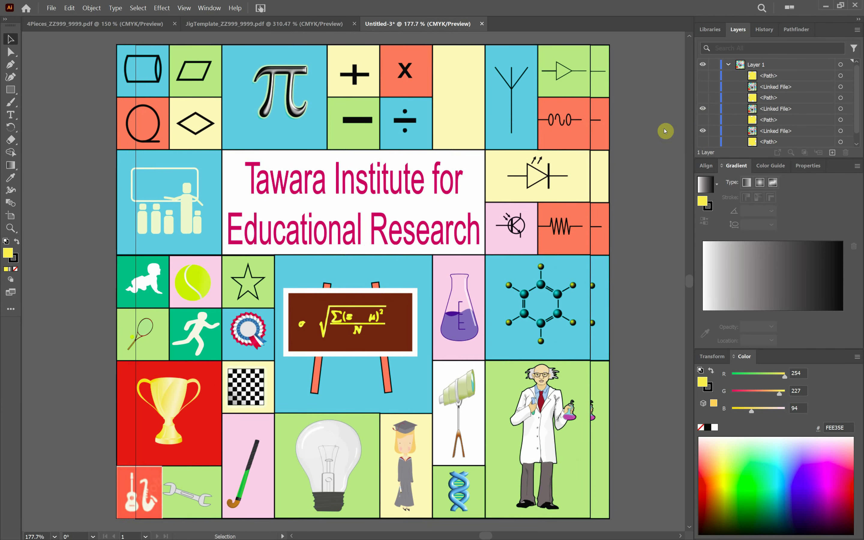
{"action": "mouse_move", "coordinate": [532, 172]}
{"action": "left_mouse_down"}
{"action": "mouse_move", "coordinate": [553, 172]}
{"action": "mouse_move", "coordinate": [551, 184]}
{"action": "left_mouse_up"}
{"action": "left_click", "coordinate": [702, 111]}
{"action": "left_click", "coordinate": [706, 134]}
{"action": "scroll", "coordinate": [706, 132], "scroll_direction": "down", "scroll_amount": 1}
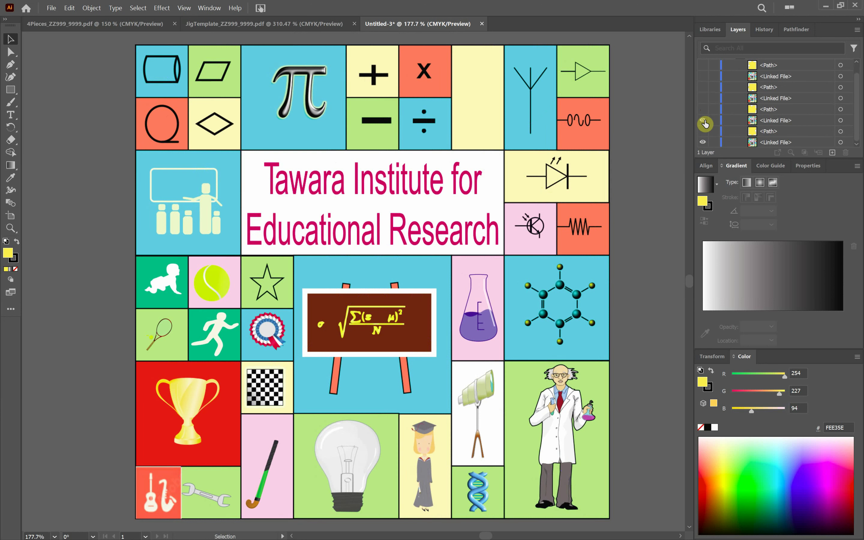
{"action": "scroll", "coordinate": [706, 102], "scroll_direction": "up", "scroll_amount": 1}
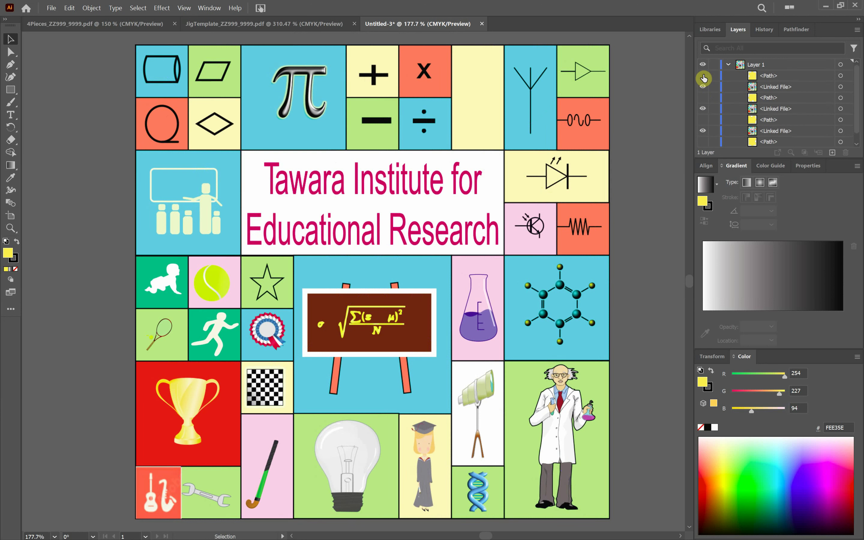
- Show the jigsaw paths again and hide everything in Layer 1 except the lowest path and the linked image beneath it
{"action": "left_click_drag", "start_coordinate": [703, 78], "coordinate": [708, 135]}
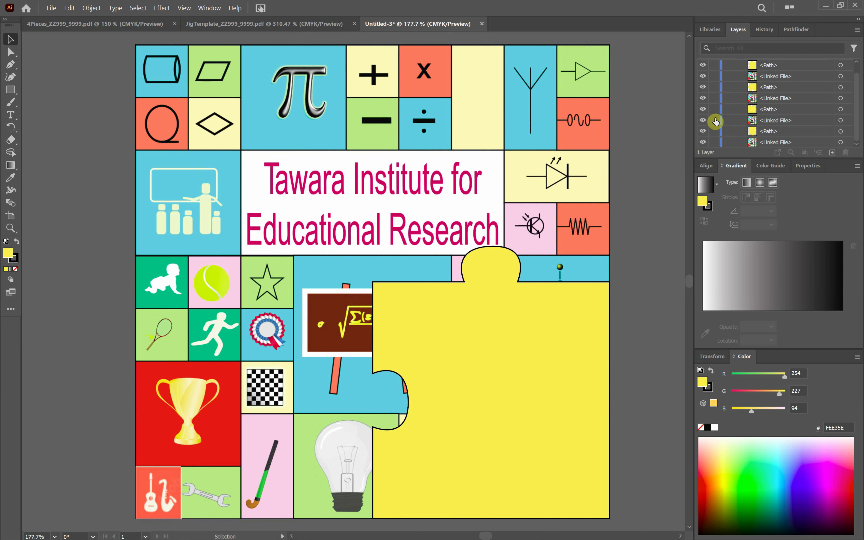
{"action": "left_click", "coordinate": [702, 120]}
{"action": "left_click_drag", "start_coordinate": [705, 109], "coordinate": [702, 65]}
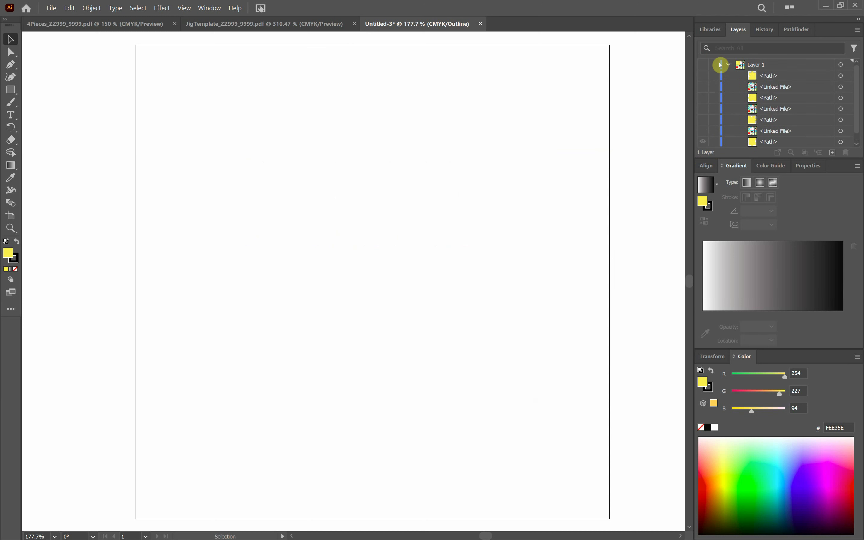
{"action": "left_click", "coordinate": [704, 67], "text": "ctrl"}
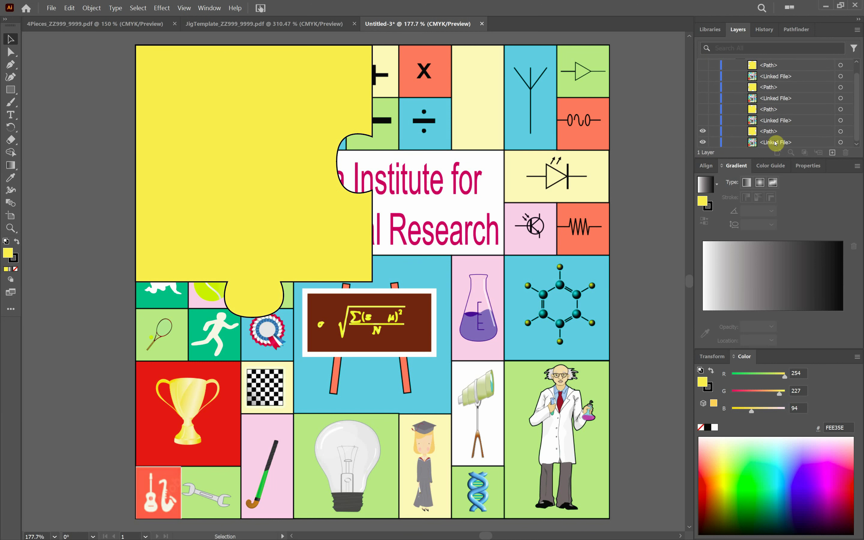
- Make a clipping mask from the upper-left jigsaw path and the linked Tier image directly beneath it
{"action": "left_click", "coordinate": [840, 131]}
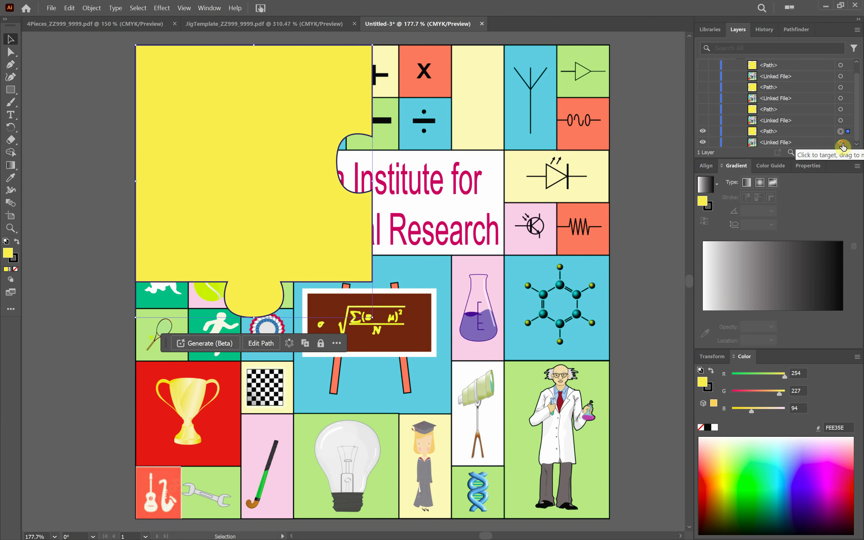
{"action": "left_click", "coordinate": [840, 142], "text": "shift"}
{"action": "right_click", "coordinate": [280, 212]}
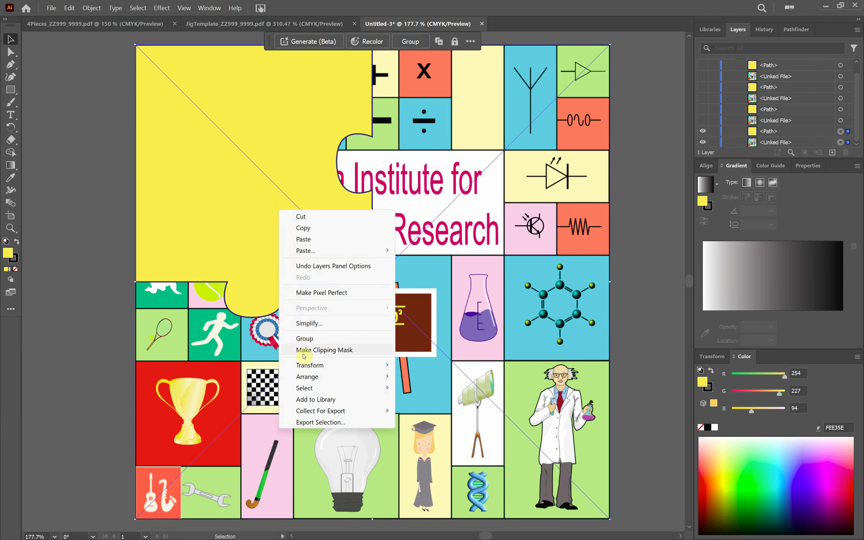
{"action": "left_click", "coordinate": [314, 352]}
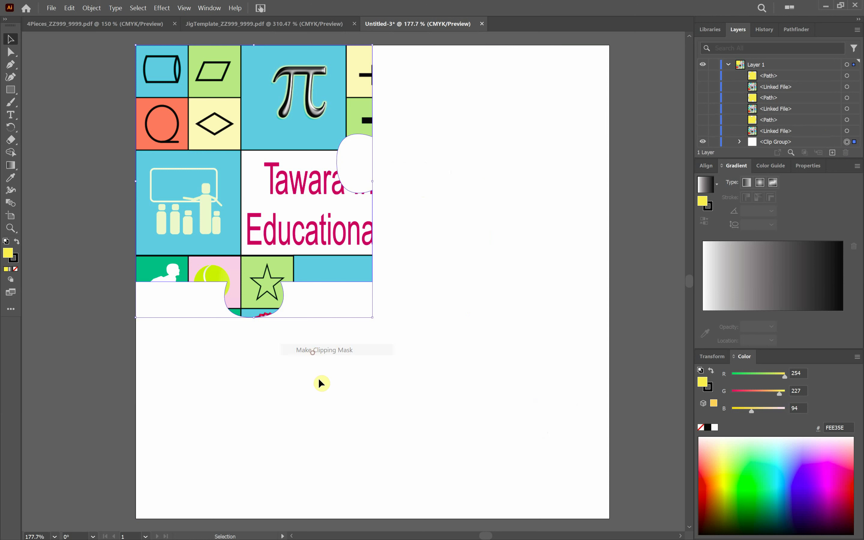
{"action": "left_click", "coordinate": [626, 304]}
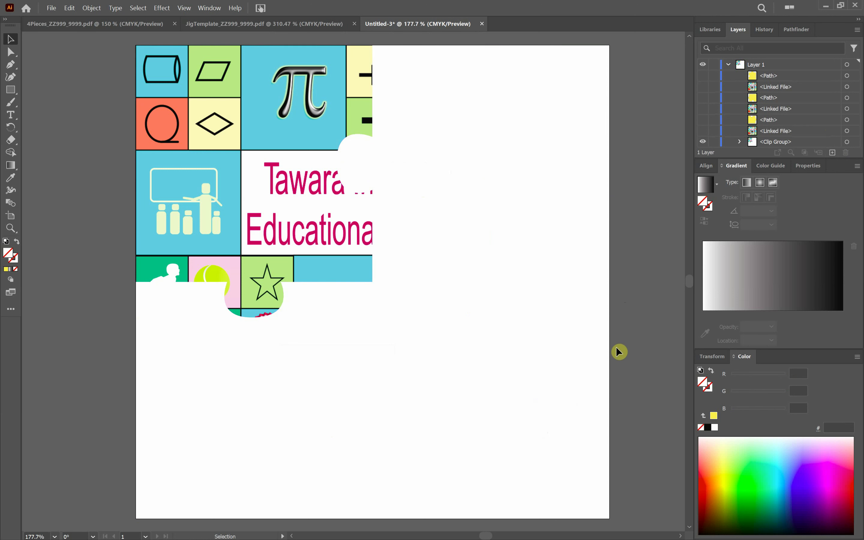
- Show the lower-left jigsaw path with its linked Tier image and make a clipping mask from the pair
{"action": "left_click", "coordinate": [703, 131]}
{"action": "left_click", "coordinate": [704, 120]}
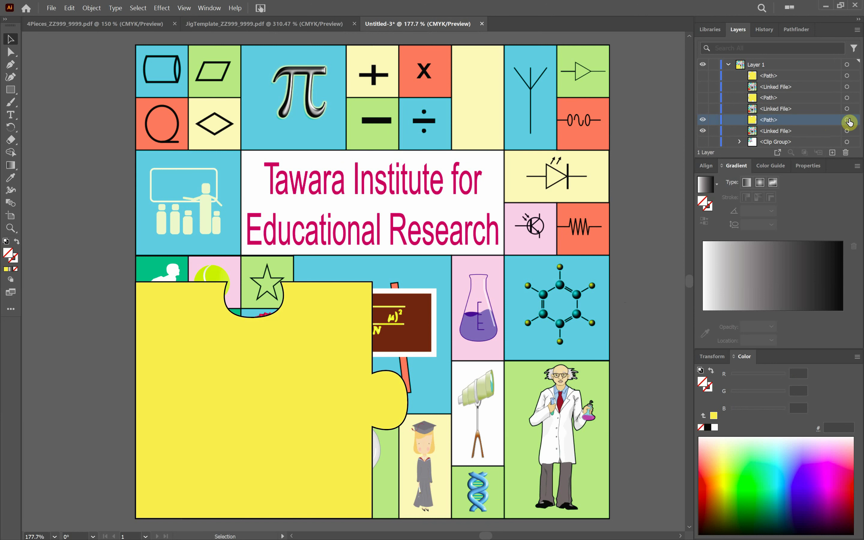
{"action": "left_click", "coordinate": [849, 120]}
{"action": "left_click", "coordinate": [846, 131], "text": "shift"}
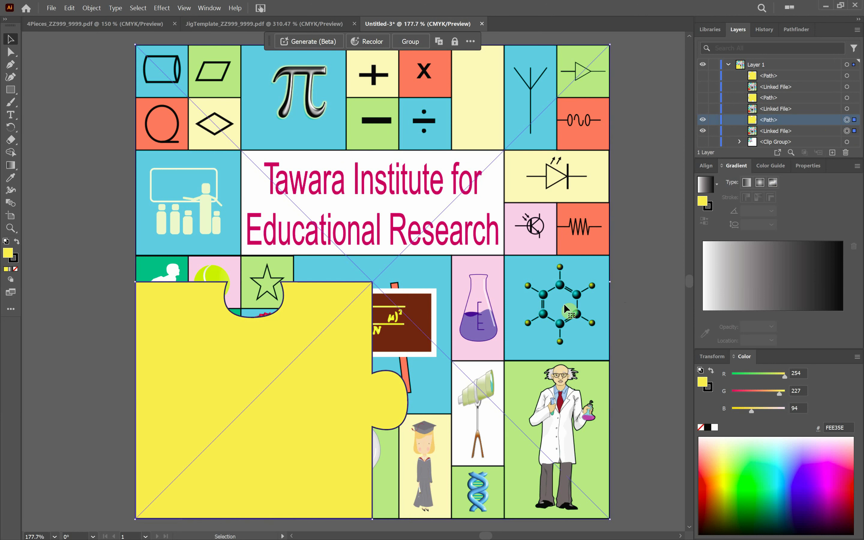
{"action": "right_click", "coordinate": [347, 382]}
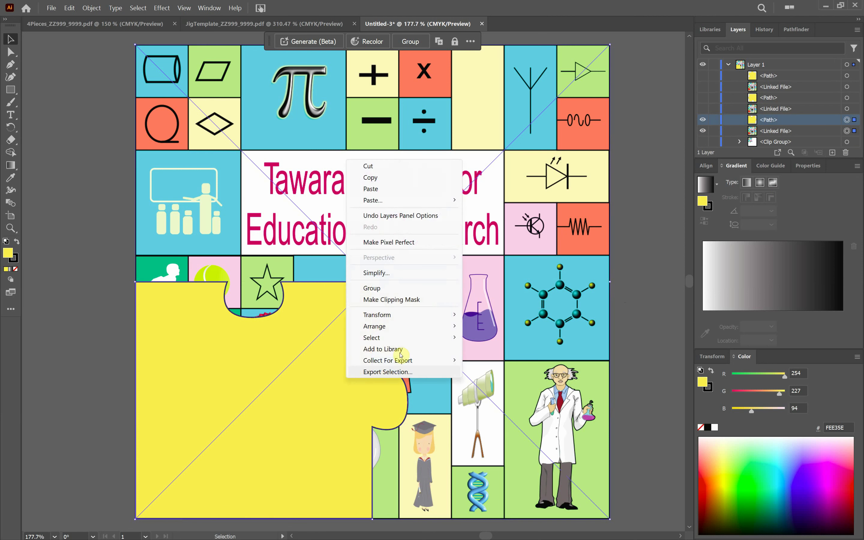
{"action": "left_click", "coordinate": [424, 298]}
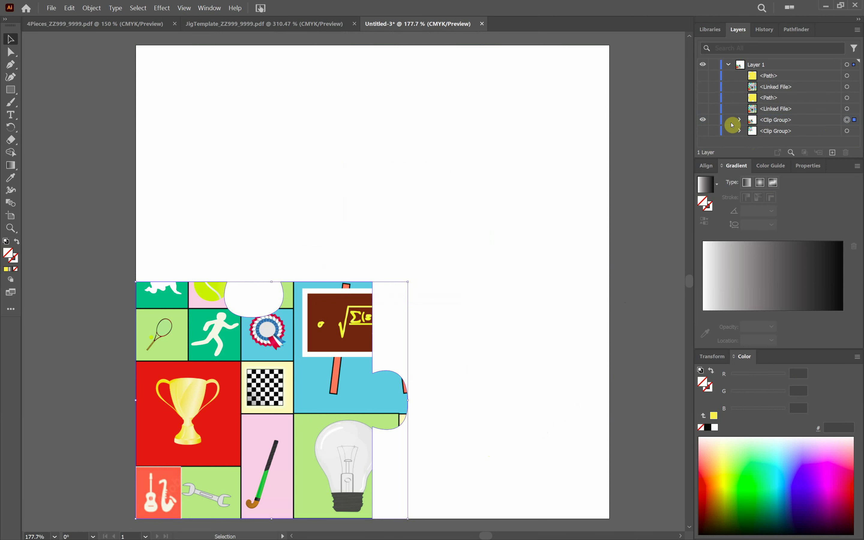
- Hide both clip groups, show the upper-right jigsaw path with its linked Tier image, and make a clipping mask from the pair
{"action": "left_click", "coordinate": [703, 131]}
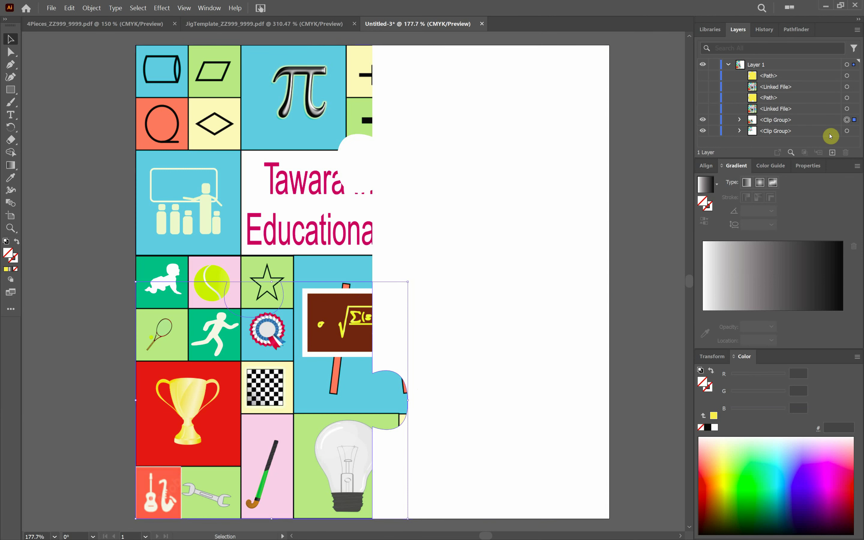
{"action": "left_click", "coordinate": [701, 132]}
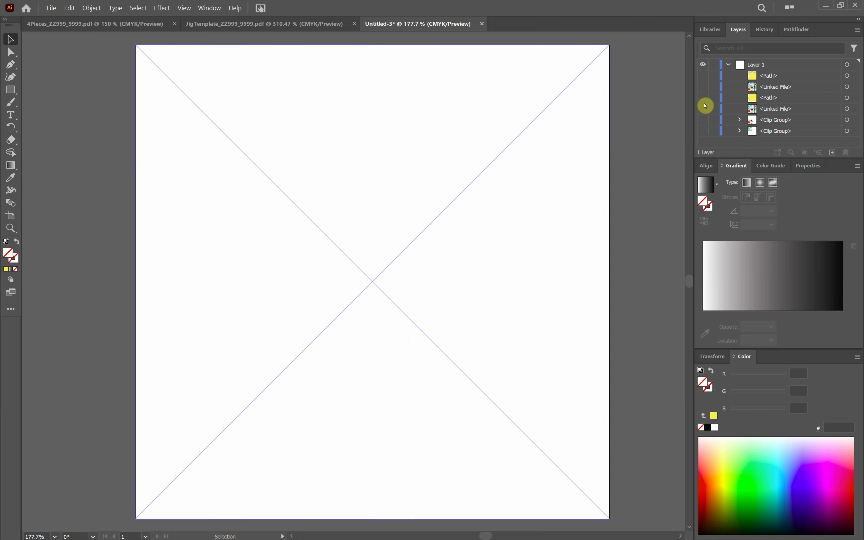
{"action": "left_click", "coordinate": [703, 102]}
{"action": "left_click", "coordinate": [705, 109]}
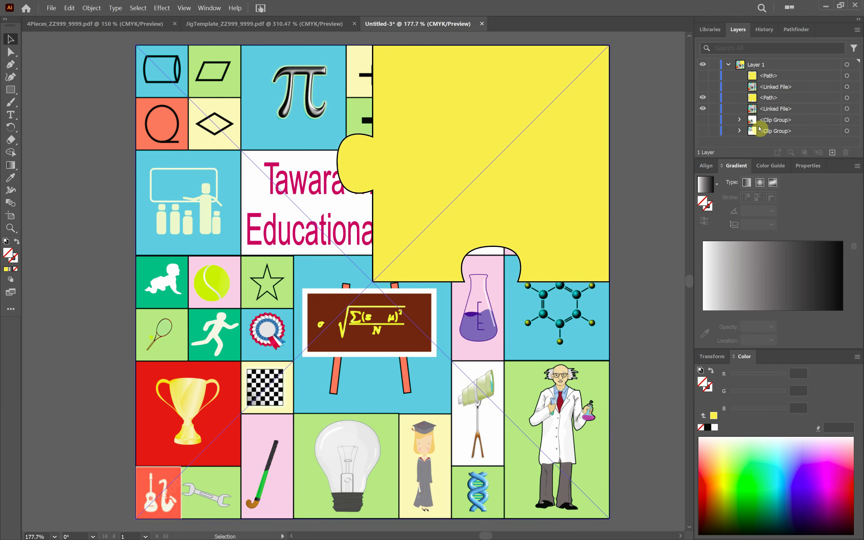
{"action": "left_click", "coordinate": [847, 98]}
{"action": "left_click", "coordinate": [847, 108], "text": "shift"}
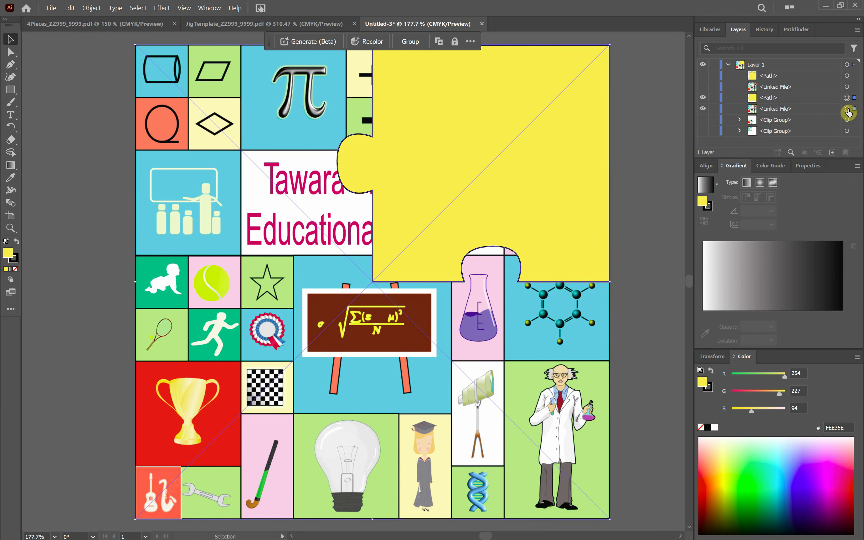
{"action": "right_click", "coordinate": [550, 177]}
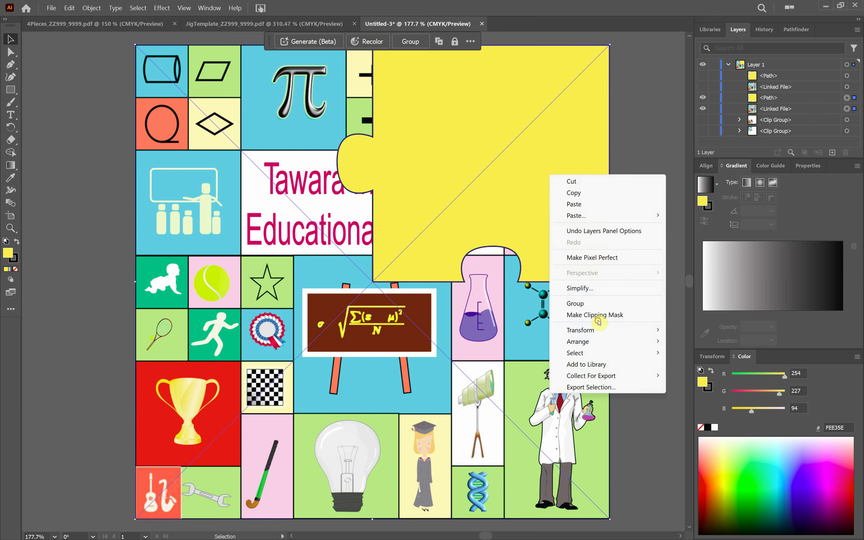
{"action": "left_click", "coordinate": [603, 311]}
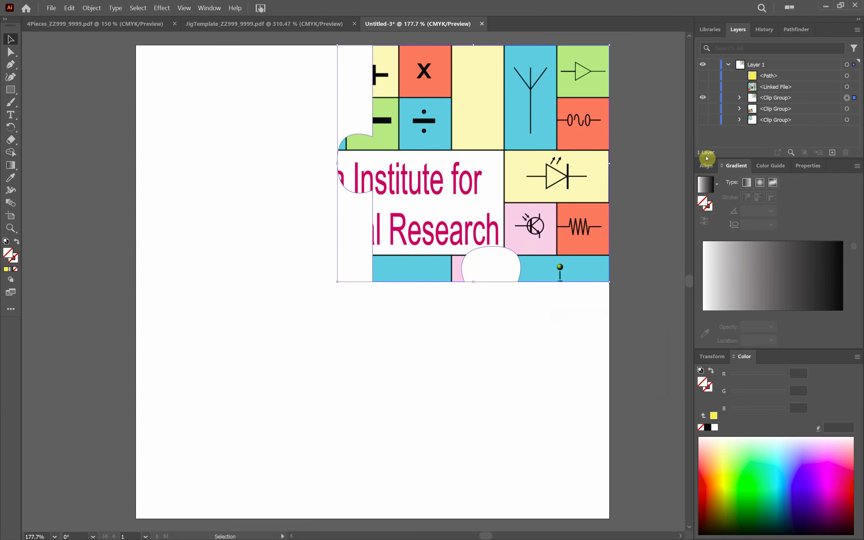
- Hide the upper-right clip group, show the lower-right jigsaw path with its linked image, and make a clipping mask from the pair
{"action": "left_click", "coordinate": [704, 98]}
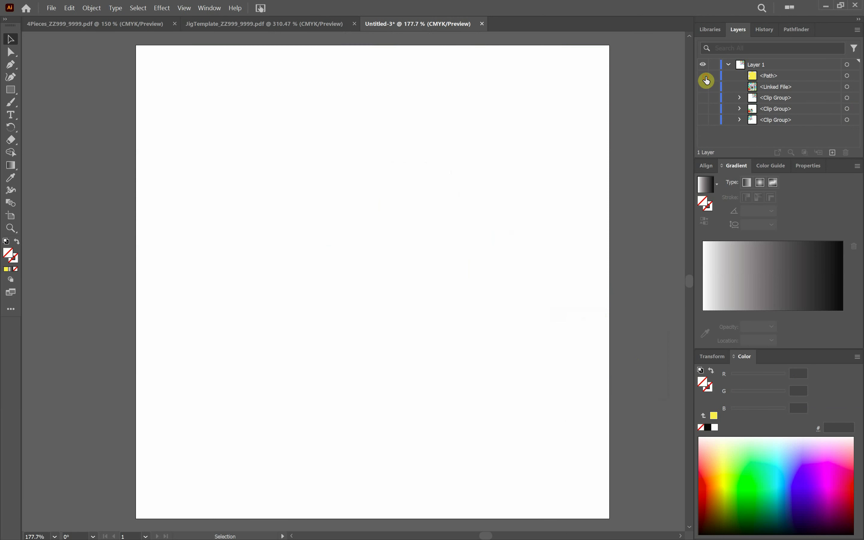
{"action": "left_click", "coordinate": [707, 79]}
{"action": "left_click", "coordinate": [705, 87]}
{"action": "left_click", "coordinate": [848, 76]}
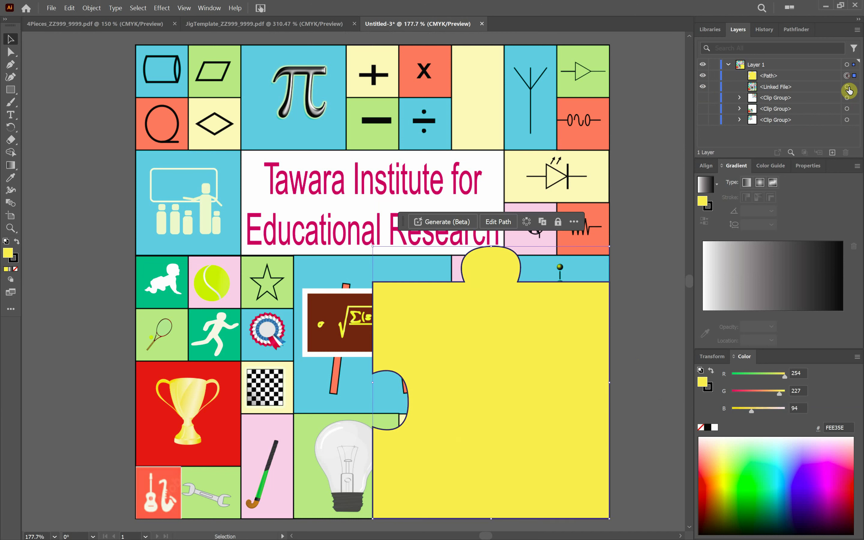
{"action": "left_click", "coordinate": [847, 86], "text": "shift"}
{"action": "right_click", "coordinate": [451, 197]}
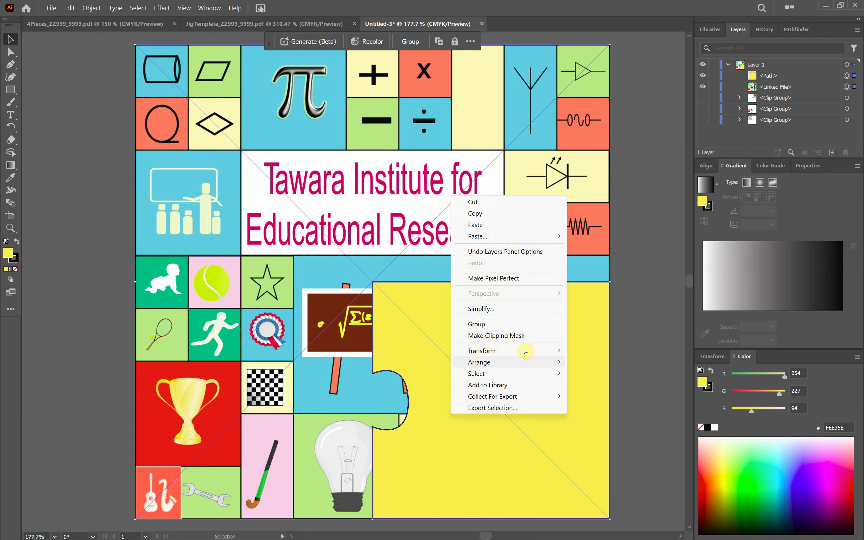
{"action": "left_click", "coordinate": [514, 336]}
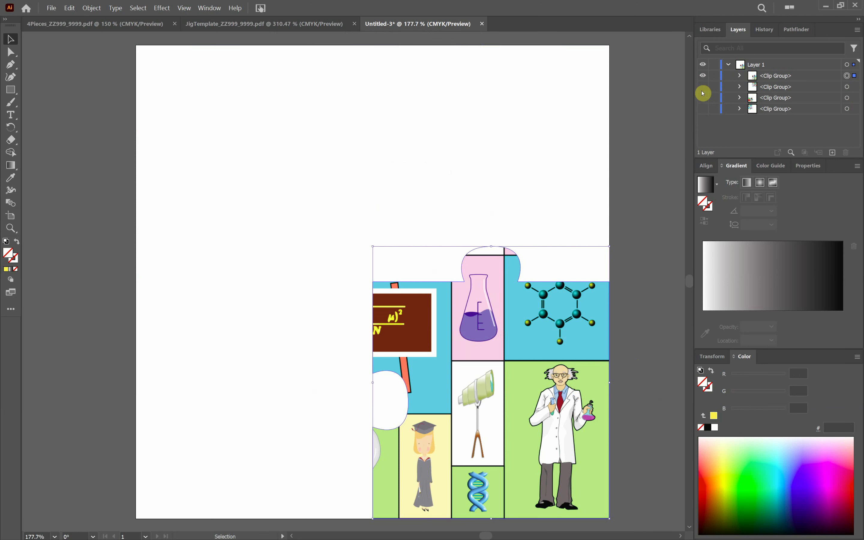
- Show all four clip groups together, deselect them, and toggle the lower-right piece off and on to check the cut
{"action": "left_click_drag", "start_coordinate": [703, 87], "coordinate": [699, 107]}
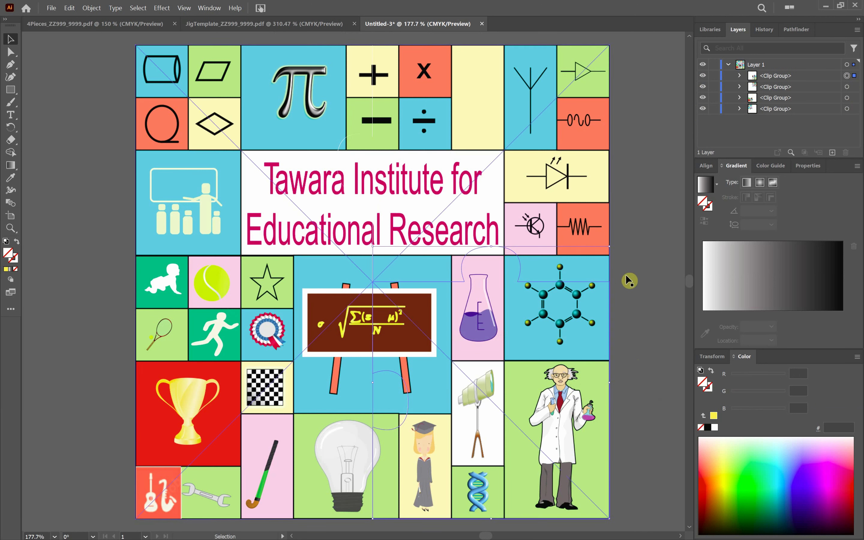
{"action": "left_click", "coordinate": [624, 278]}
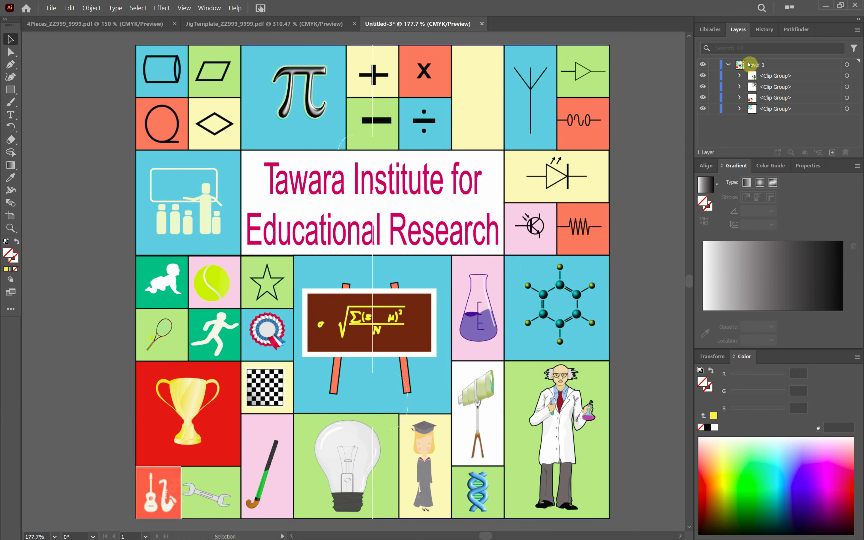
{"action": "left_click", "coordinate": [702, 79]}
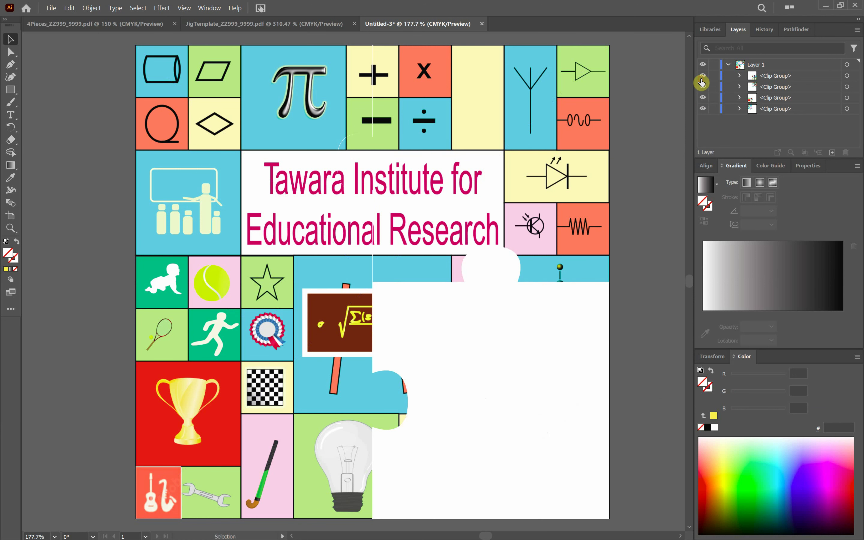
{"action": "left_click", "coordinate": [702, 78]}
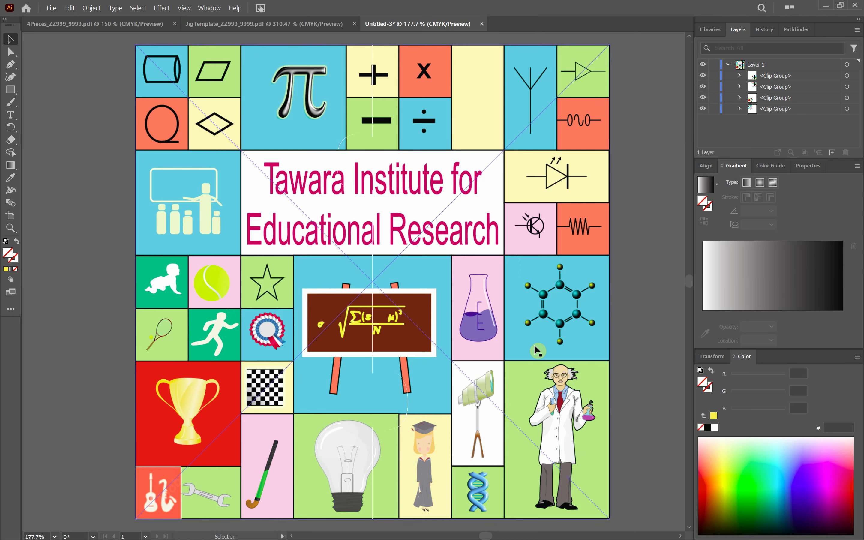
- Read in the question paper how the four pieces and the assembled image must be named, and copy the example name 4Pngs_ZZ999_9999
{"action": "key", "text": "alt+Tab"}
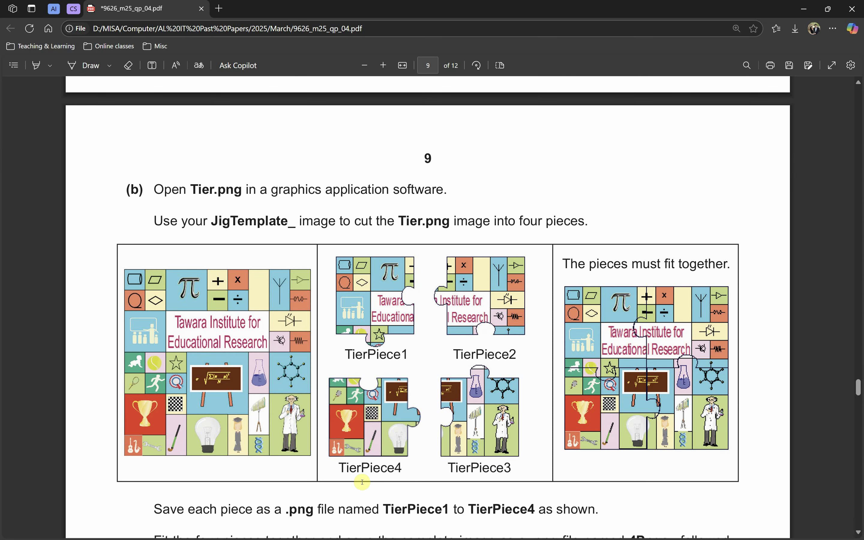
{"action": "scroll", "coordinate": [242, 408], "scroll_direction": "down", "scroll_amount": 1}
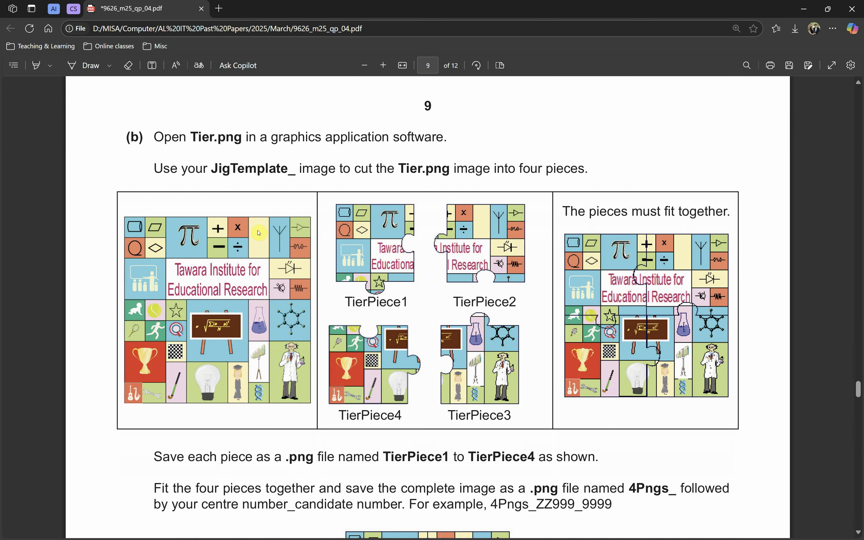
{"action": "scroll", "coordinate": [239, 402], "scroll_direction": "down", "scroll_amount": 1}
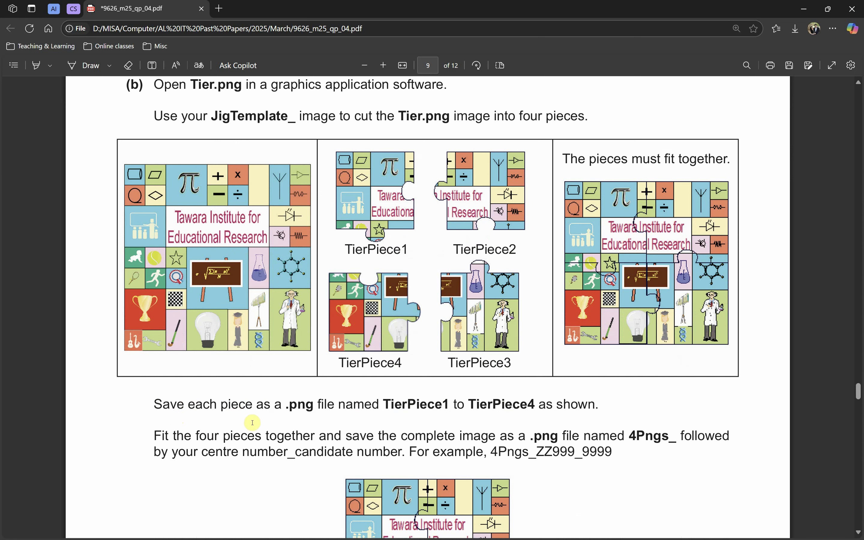
{"action": "left_click_drag", "start_coordinate": [285, 404], "coordinate": [312, 405]}
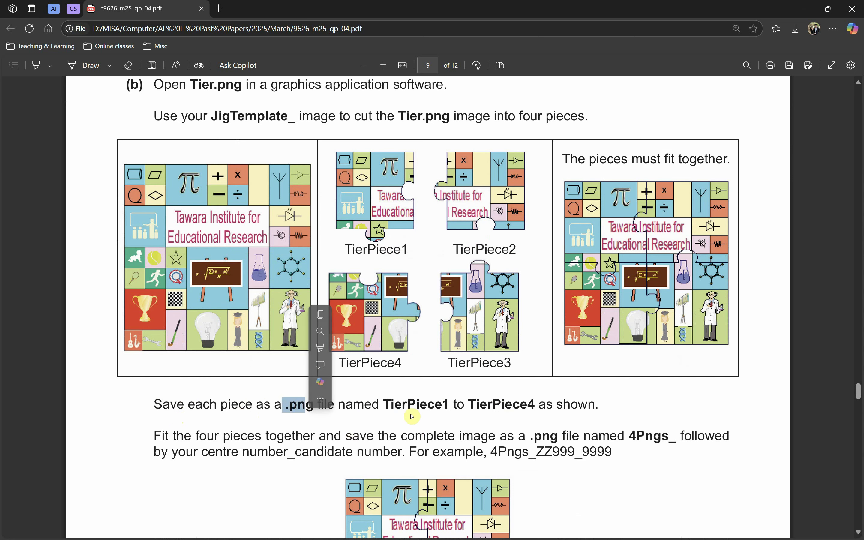
{"action": "left_click", "coordinate": [458, 405]}
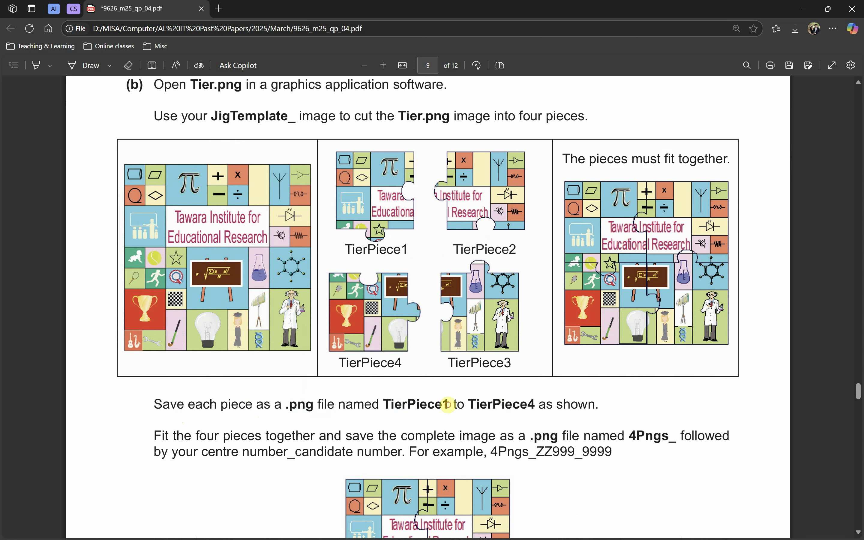
{"action": "left_click_drag", "start_coordinate": [448, 405], "coordinate": [381, 399]}
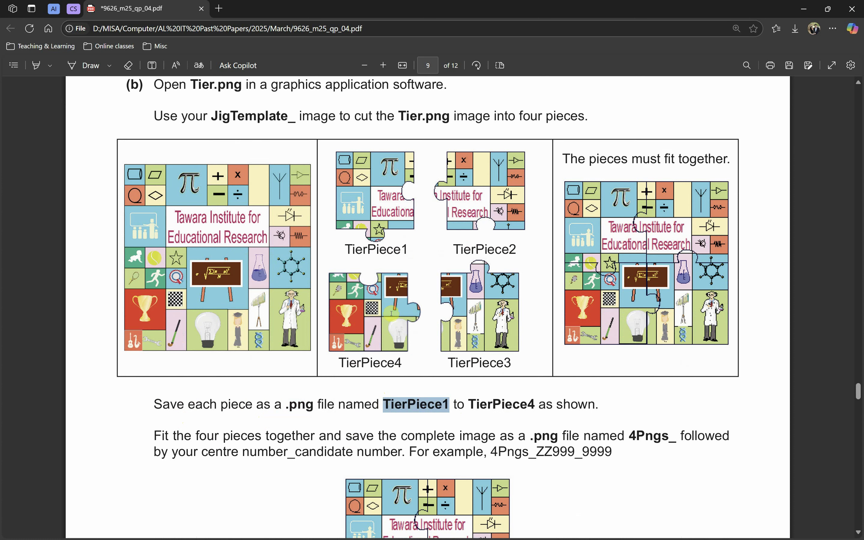
{"action": "left_click_drag", "start_coordinate": [415, 248], "coordinate": [342, 250]}
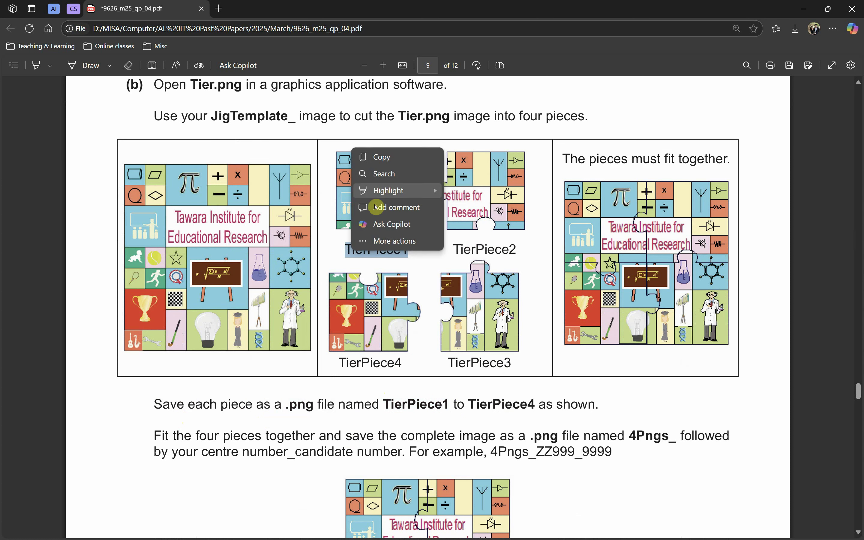
{"action": "left_click", "coordinate": [326, 266]}
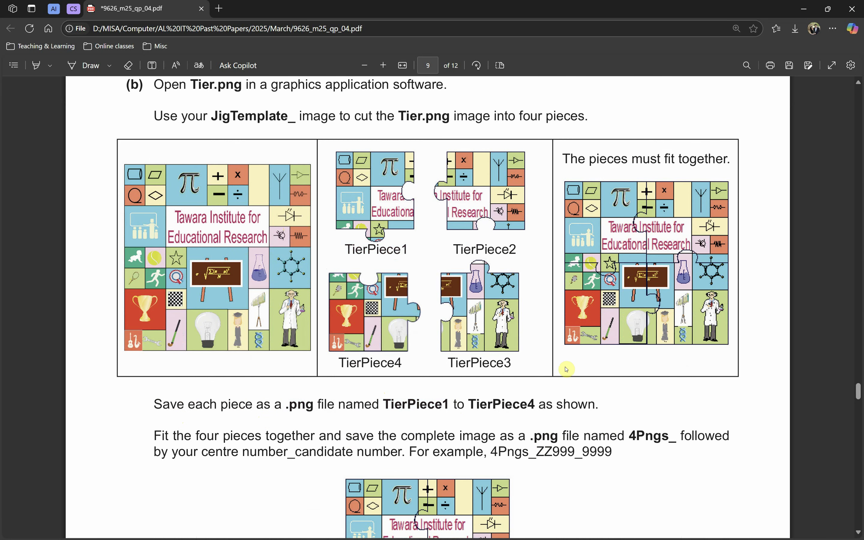
{"action": "scroll", "coordinate": [566, 369], "scroll_direction": "down", "scroll_amount": 5}
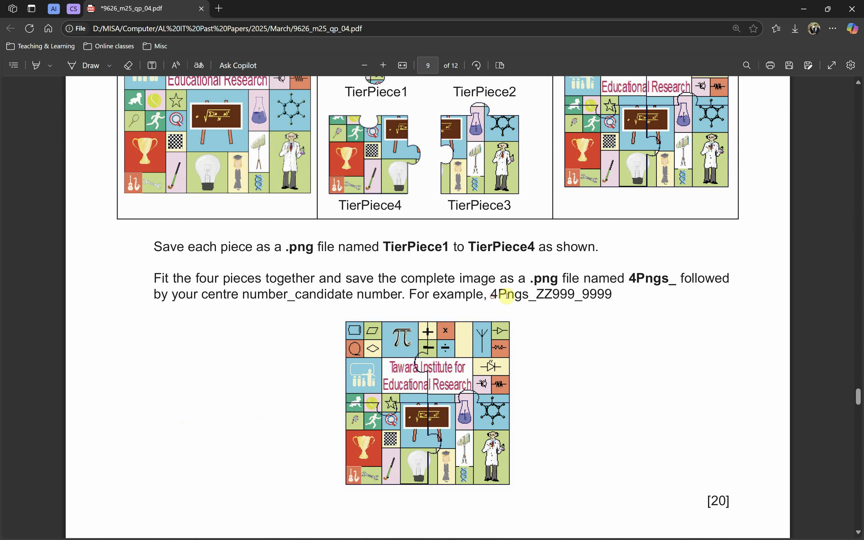
{"action": "left_click_drag", "start_coordinate": [492, 294], "coordinate": [609, 292]}
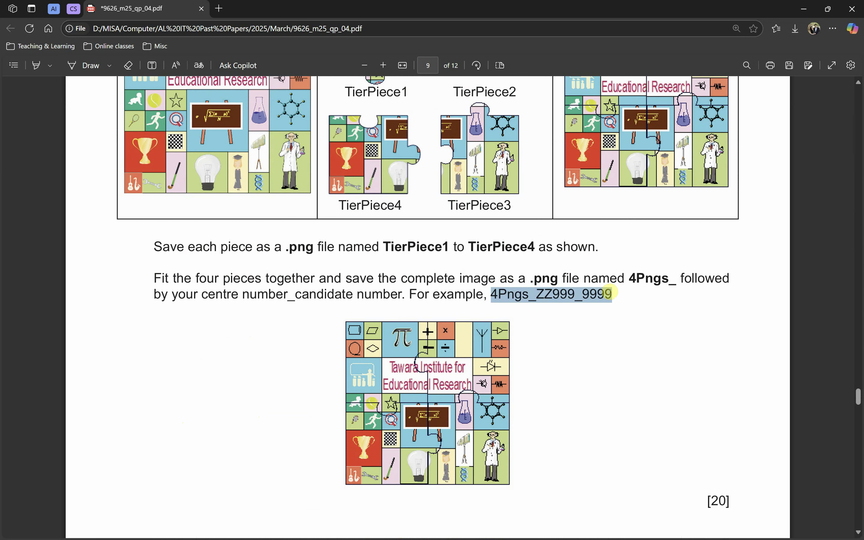
- Export the assembled four-piece image as a PNG named 4Pngs_ZZ999_9999 into the Examination folder
{"action": "key", "text": "alt+Tab"}
{"action": "left_click", "coordinate": [51, 8]}
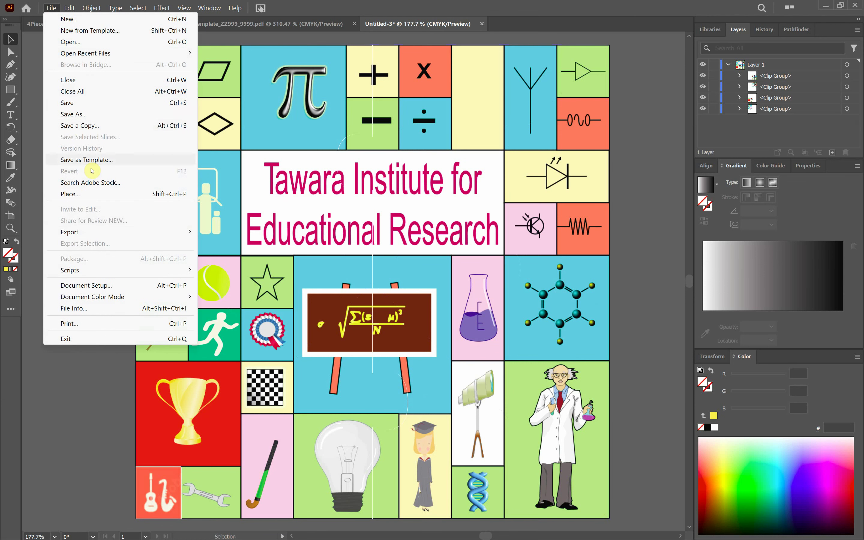
{"action": "left_click", "coordinate": [246, 243]}
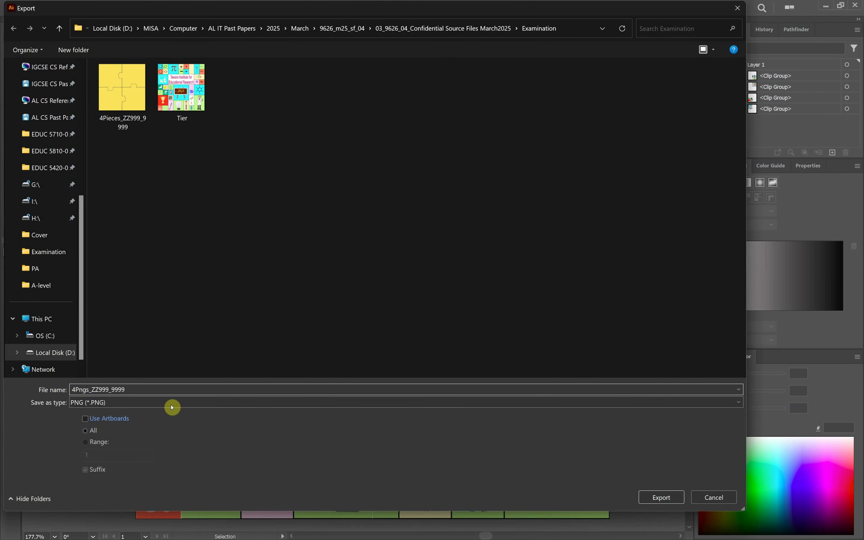
{"action": "left_click", "coordinate": [107, 403]}
{"action": "left_click", "coordinate": [105, 410]}
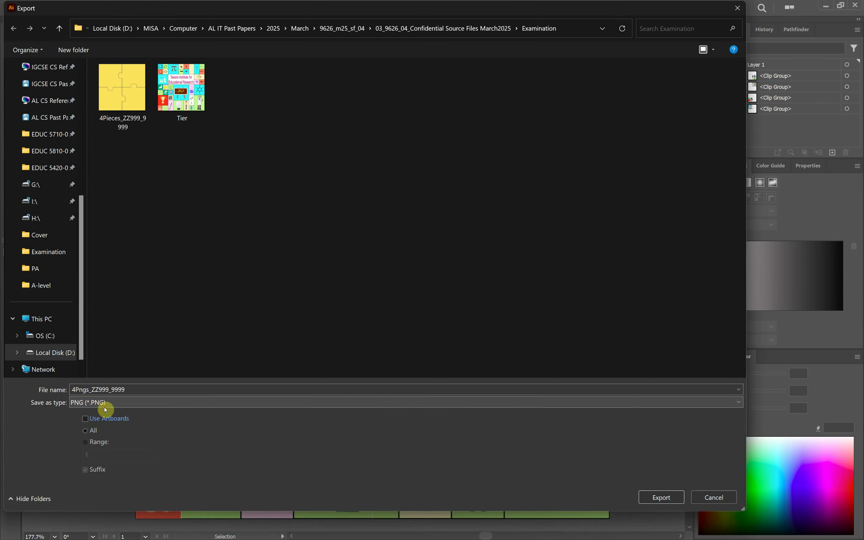
{"action": "key", "text": "alt+Tab"}
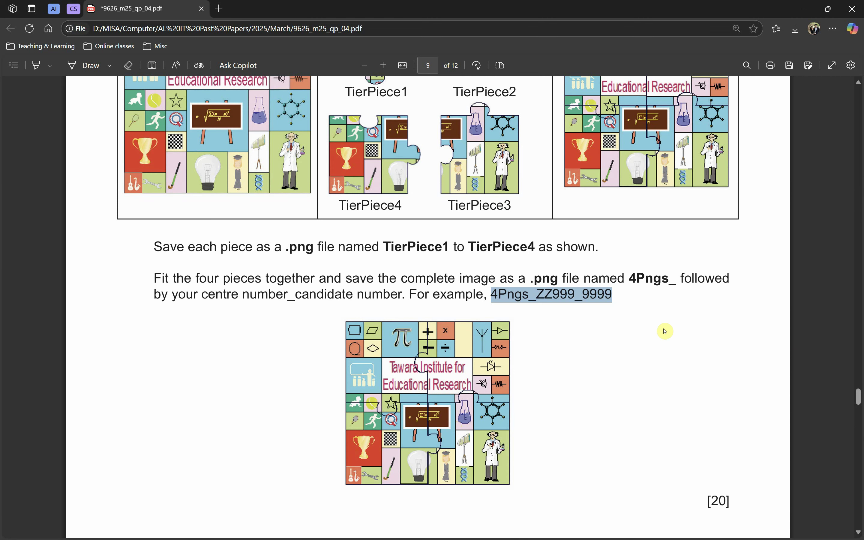
{"action": "key", "text": "alt+Tab"}
{"action": "type", "text": "4Pngs_ZZ999_9999"}
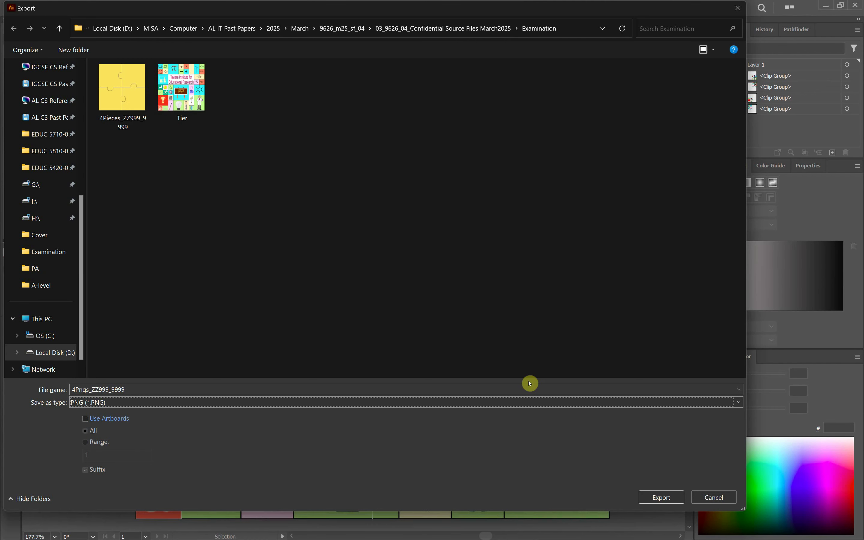
{"action": "left_click", "coordinate": [660, 498]}
{"action": "left_click", "coordinate": [457, 431]}
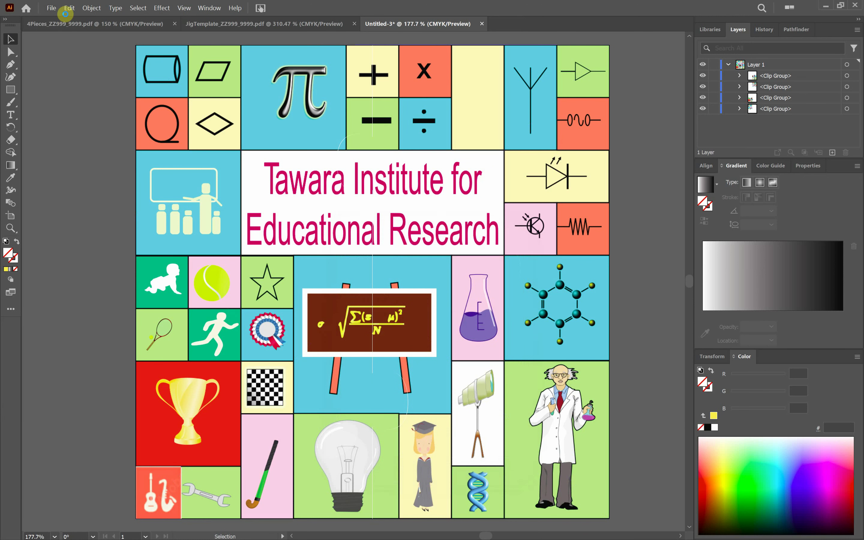
- Save the document as an Adobe PDF named 4Pngs_ZZ999_9999 using the Illustrator Default preset
{"action": "key", "text": "ctrl+shift+s"}
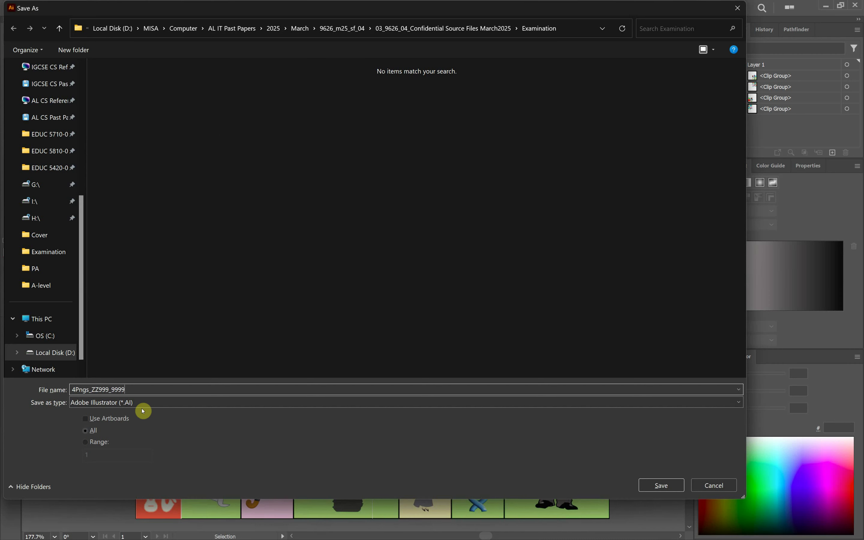
{"action": "left_click", "coordinate": [159, 401]}
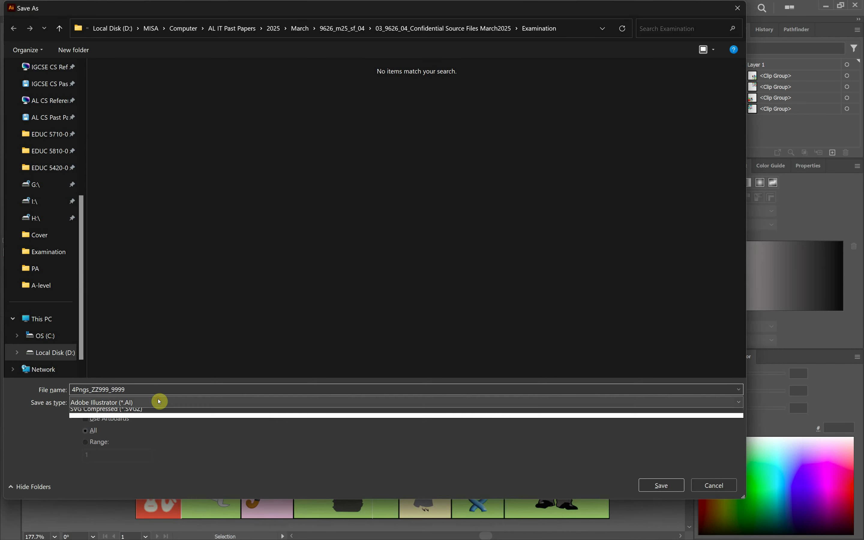
{"action": "left_click", "coordinate": [126, 411]}
{"action": "left_click", "coordinate": [666, 486]}
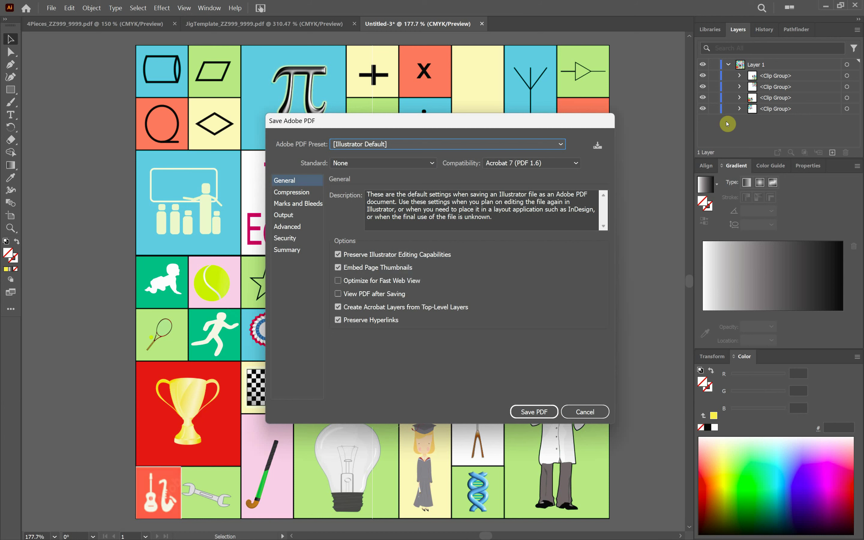
{"action": "left_click", "coordinate": [535, 413]}
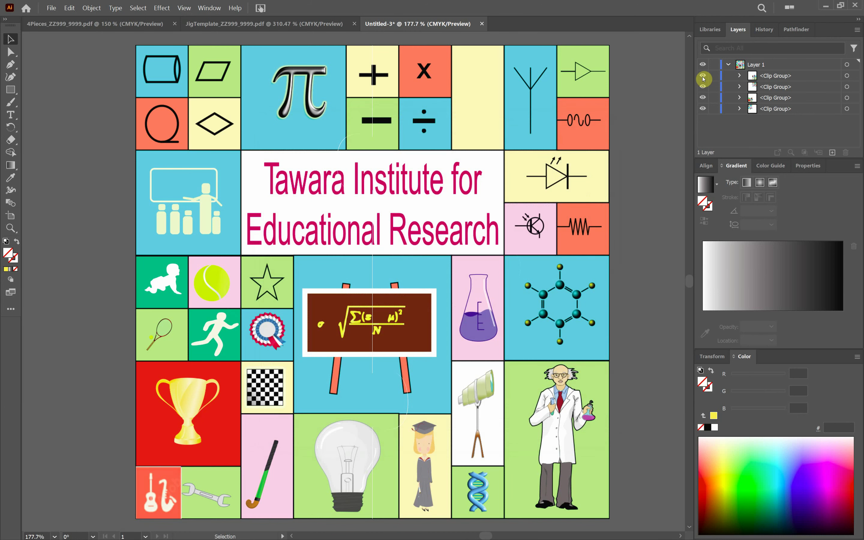
- Hide every clip group except the upper-left piece and copy the file name TierPiece1 from the question paper
{"action": "left_click", "coordinate": [702, 75]}
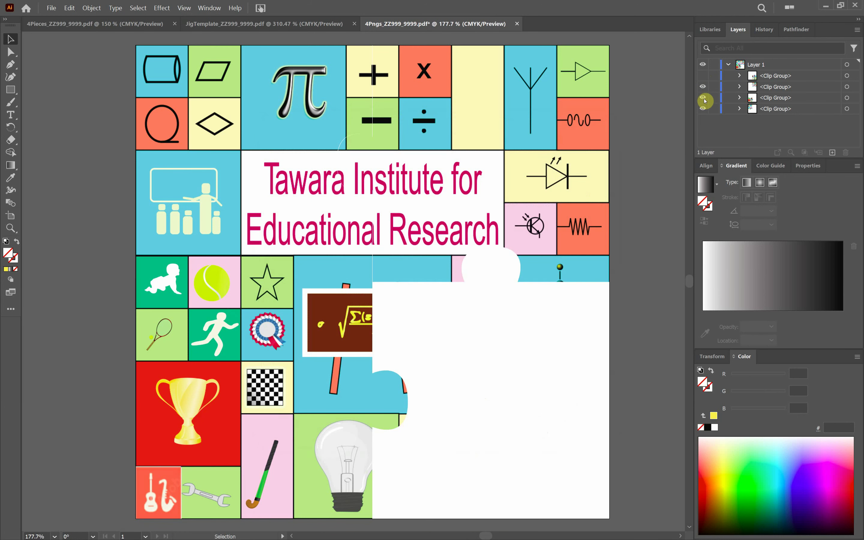
{"action": "left_click", "coordinate": [702, 97]}
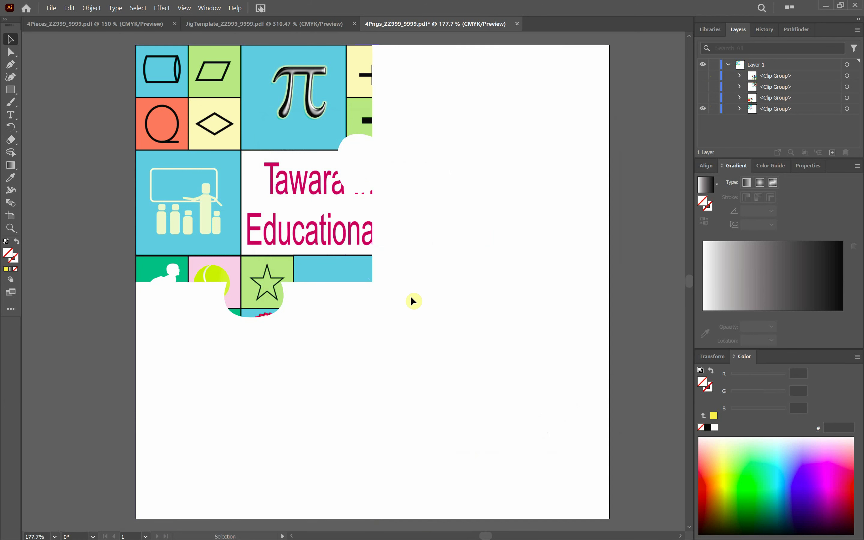
{"action": "key", "text": "alt+Tab"}
{"action": "left_click", "coordinate": [531, 277]}
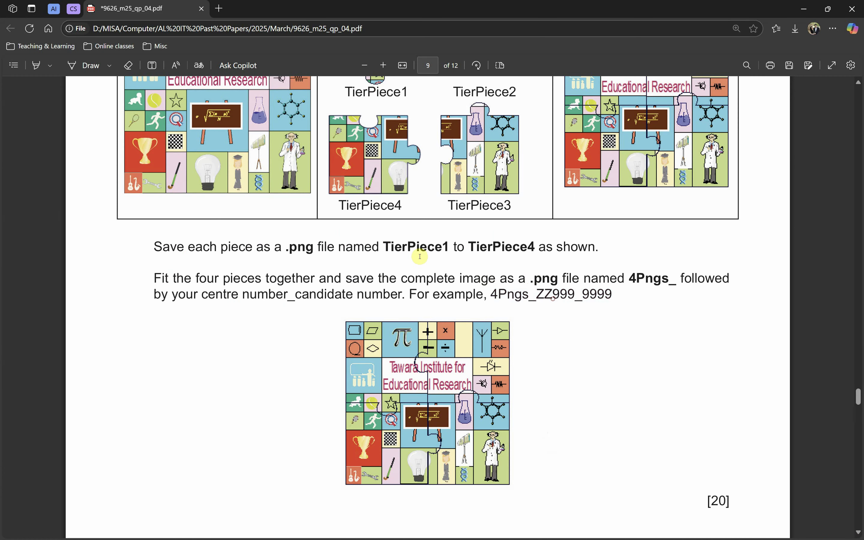
{"action": "scroll", "coordinate": [405, 251], "scroll_direction": "up", "scroll_amount": 3}
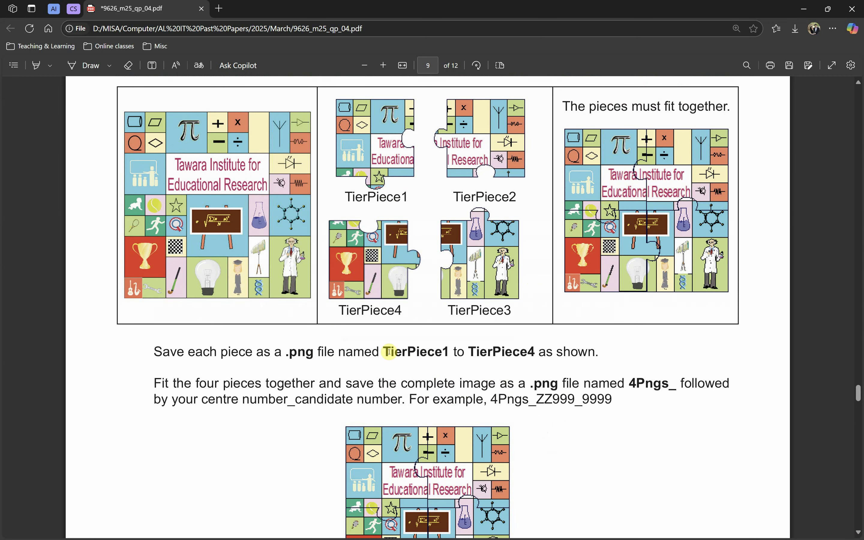
{"action": "left_click_drag", "start_coordinate": [404, 353], "coordinate": [448, 354]}
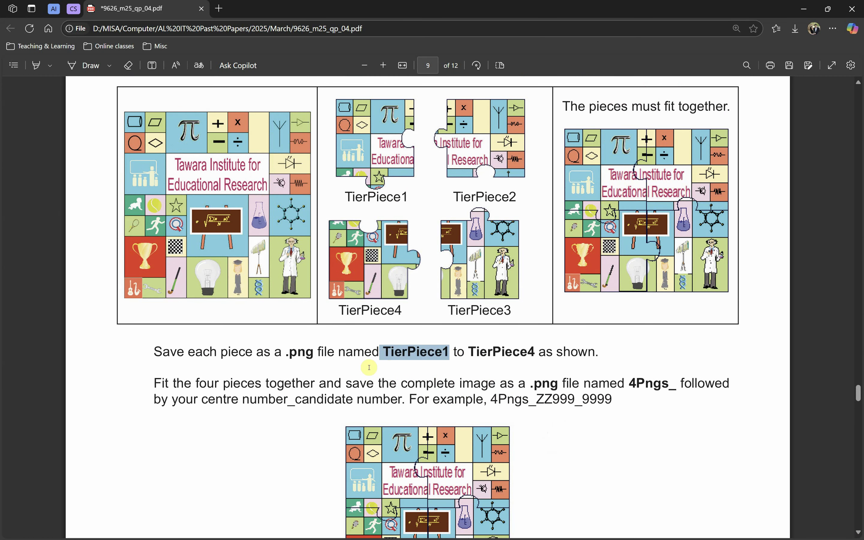
{"action": "key", "text": "alt+Tab"}
{"action": "left_click", "coordinate": [332, 389]}
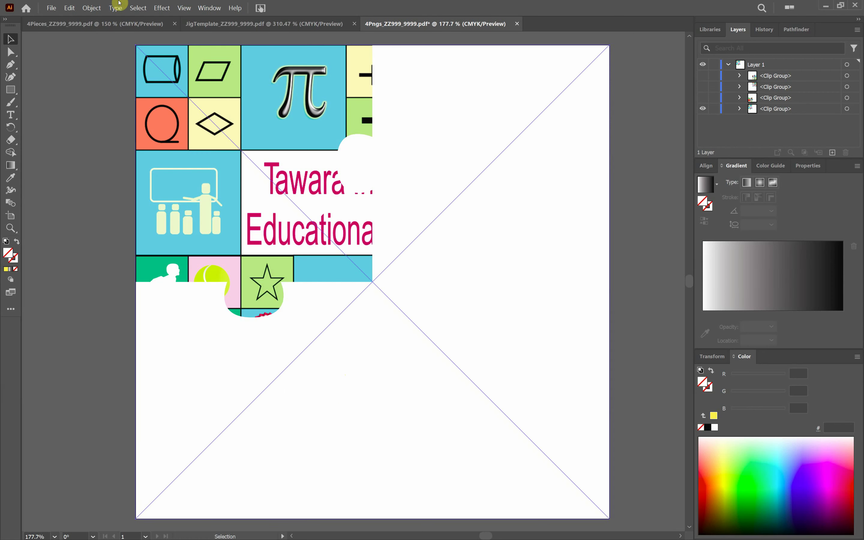
- Export the upper-left piece as a PNG named TierPiece1 at Screen (72 ppi) resolution with a transparent background
{"action": "left_click", "coordinate": [51, 8]}
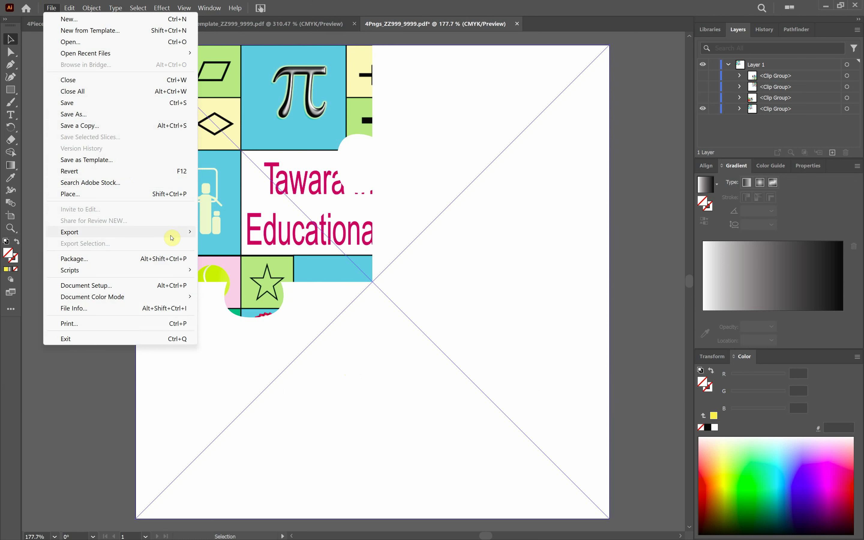
{"action": "mouse_move", "coordinate": [171, 233]}
{"action": "left_click", "coordinate": [227, 244]}
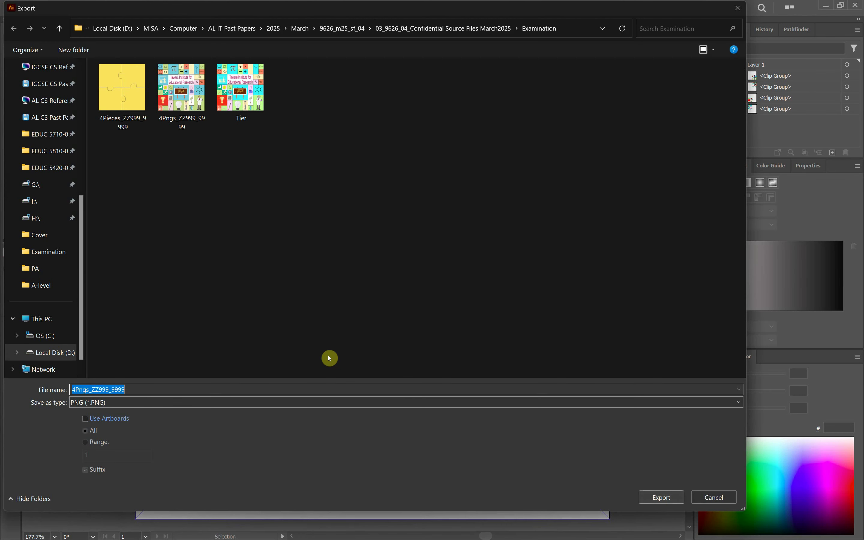
{"action": "key", "text": "ctrl+v"}
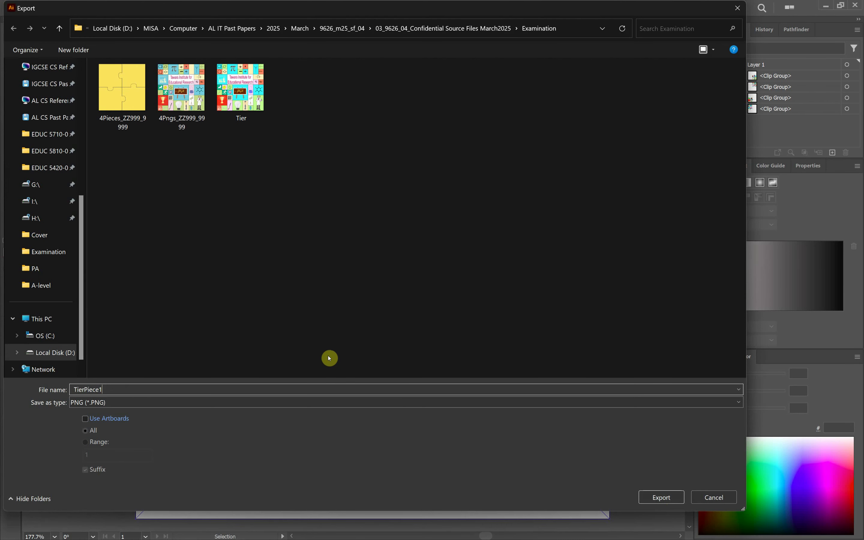
{"action": "left_click", "coordinate": [650, 496]}
{"action": "left_click", "coordinate": [434, 434]}
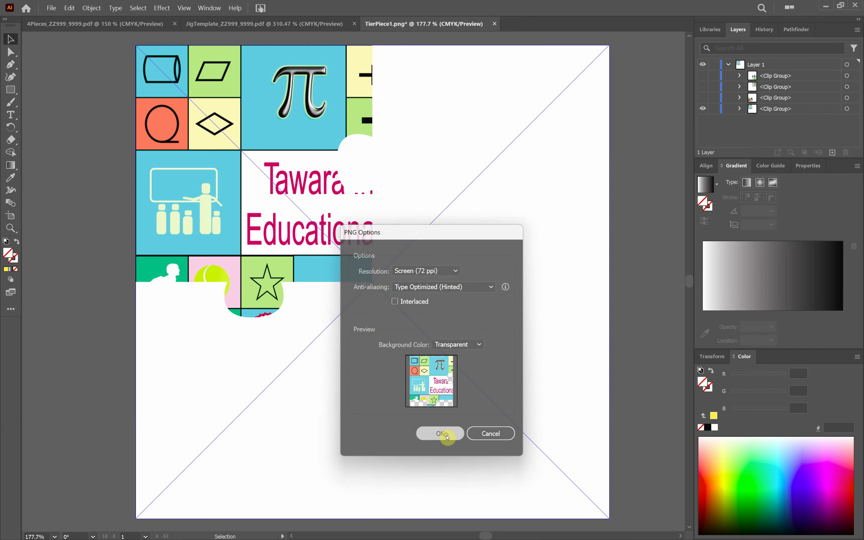
- Switch to the Examination folder and check the exported TierPiece1 PNG, returning to Illustrator
{"action": "key", "text": "alt+Tab"}
{"action": "scroll", "coordinate": [518, 393], "scroll_direction": "down", "scroll_amount": 5}
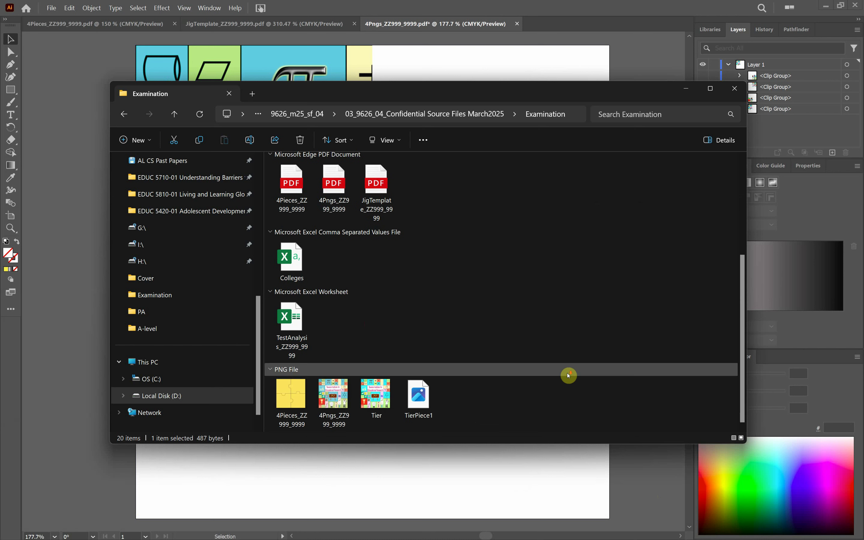
{"action": "left_click", "coordinate": [427, 403]}
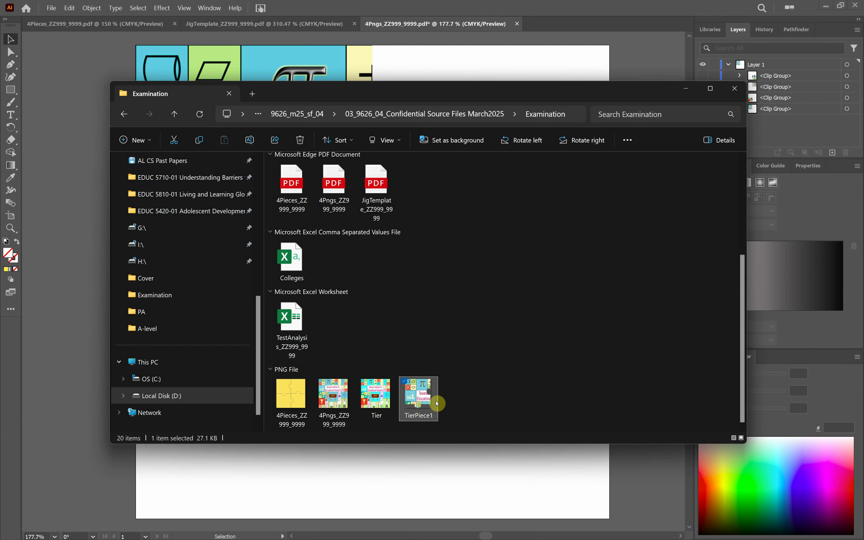
{"action": "left_click", "coordinate": [552, 3]}
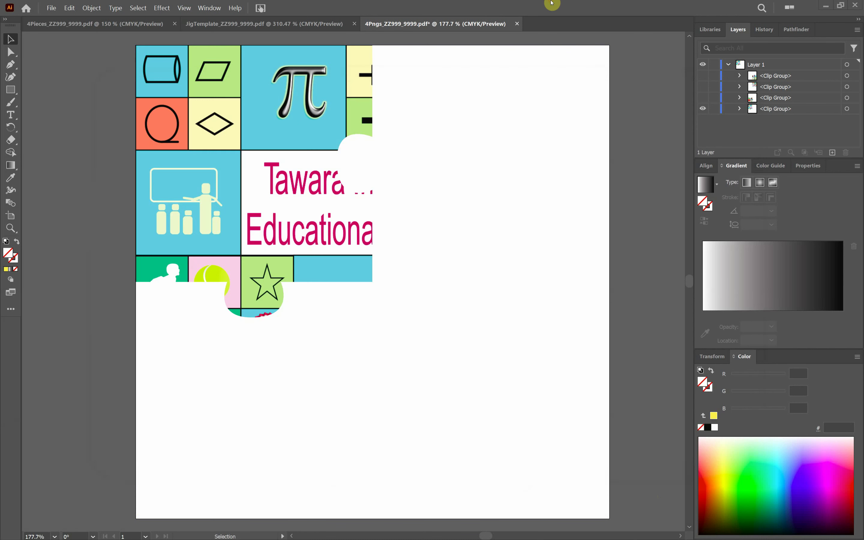
- Consult the piece labels in the question paper and make the upper-right piece the only visible clip group
{"action": "key", "text": "alt+Tab"}
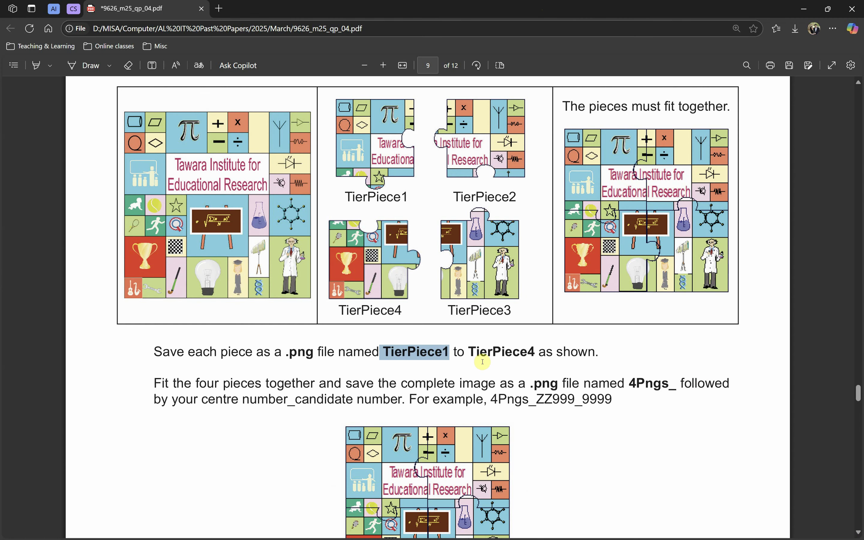
{"action": "key", "text": "alt+Tab"}
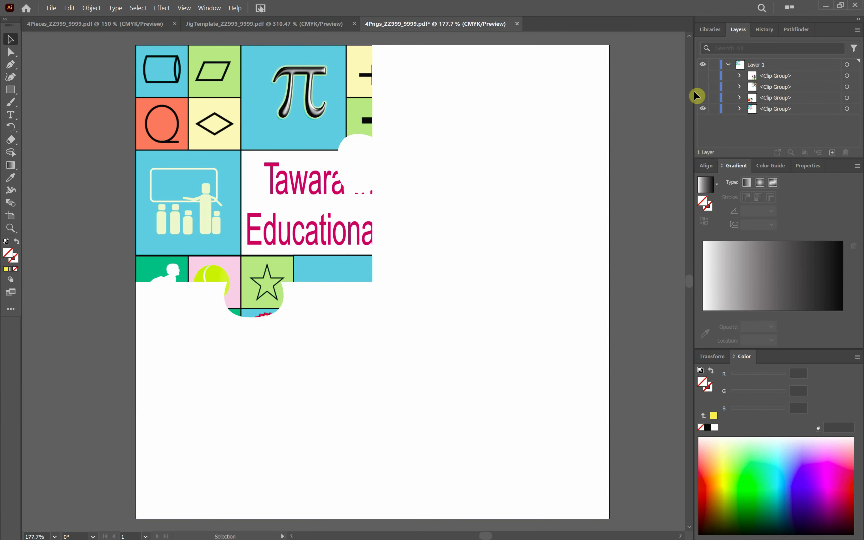
{"action": "left_click", "coordinate": [702, 109]}
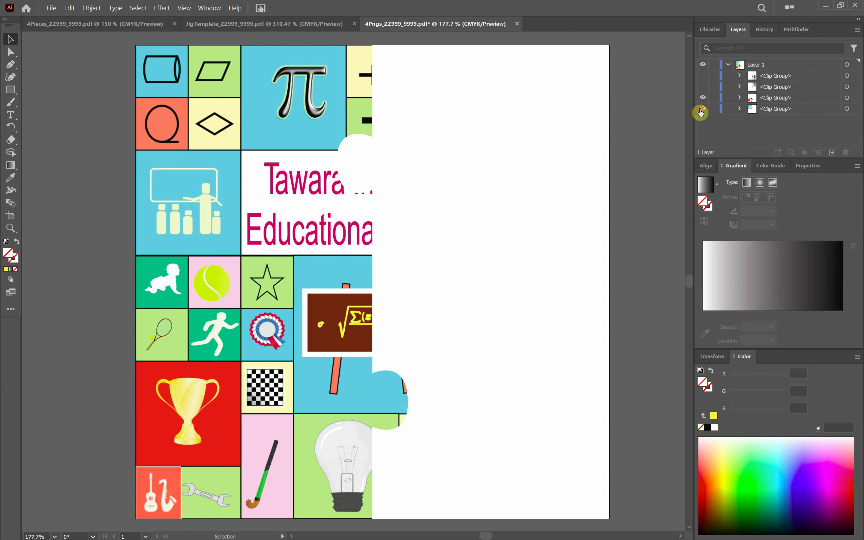
{"action": "left_click", "coordinate": [703, 98]}
{"action": "left_click", "coordinate": [703, 108]}
{"action": "left_click", "coordinate": [705, 86]}
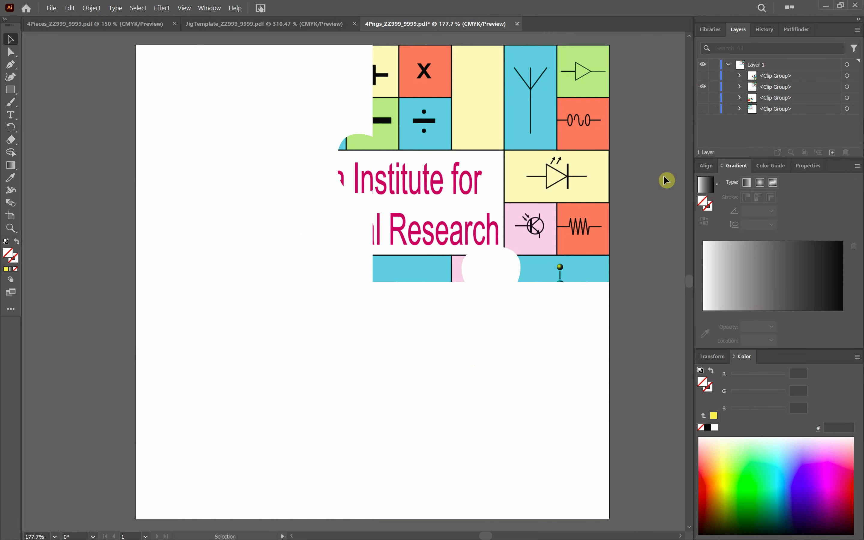
- Export the upper-right piece as a PNG named TierPiece2 at Screen (72 ppi) resolution with a transparent background
{"action": "left_click", "coordinate": [51, 8]}
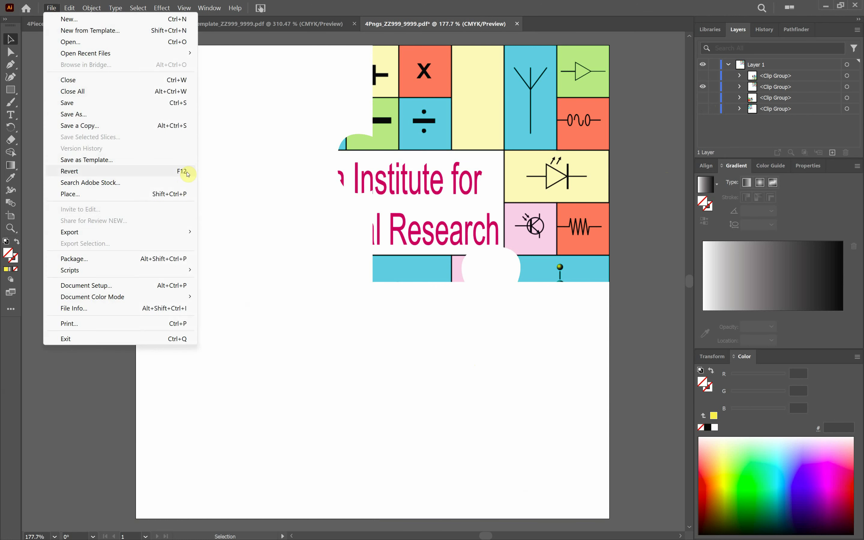
{"action": "mouse_move", "coordinate": [183, 236]}
{"action": "left_click", "coordinate": [233, 253]}
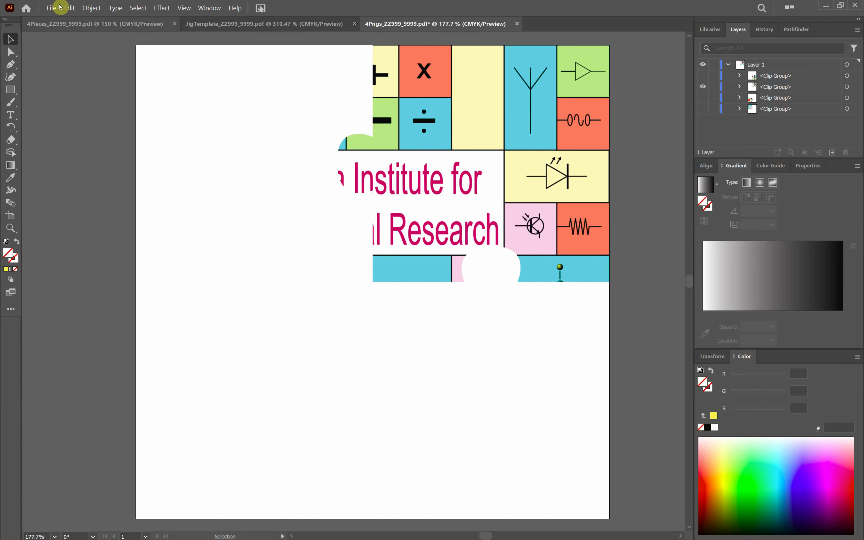
{"action": "left_click", "coordinate": [51, 8]}
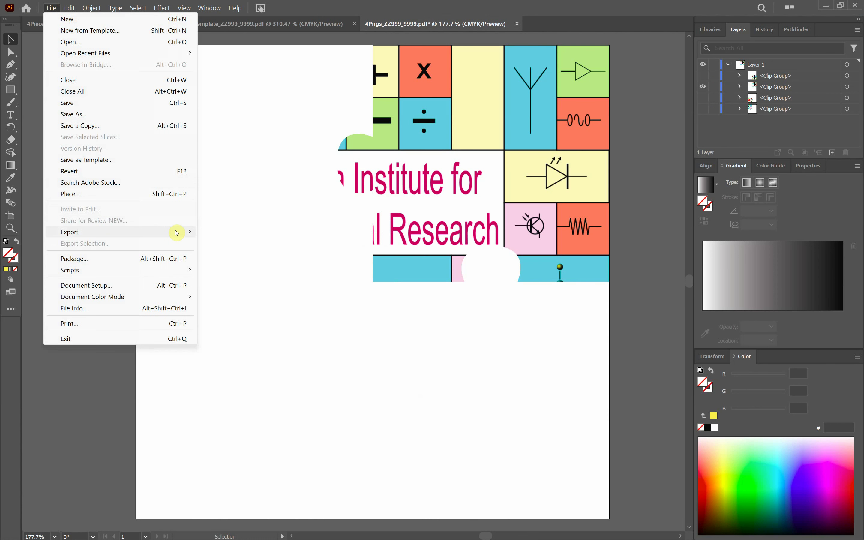
{"action": "mouse_move", "coordinate": [177, 232]}
{"action": "left_click", "coordinate": [221, 244]}
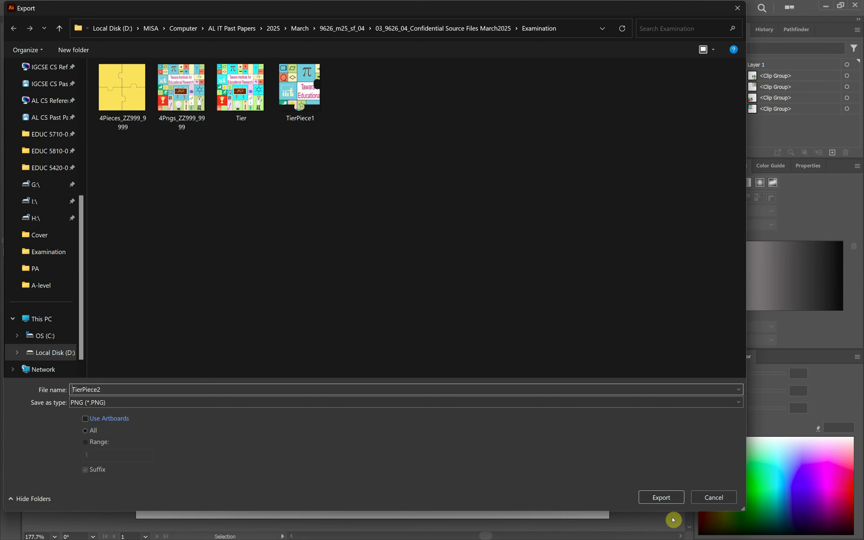
{"action": "left_click", "coordinate": [665, 497]}
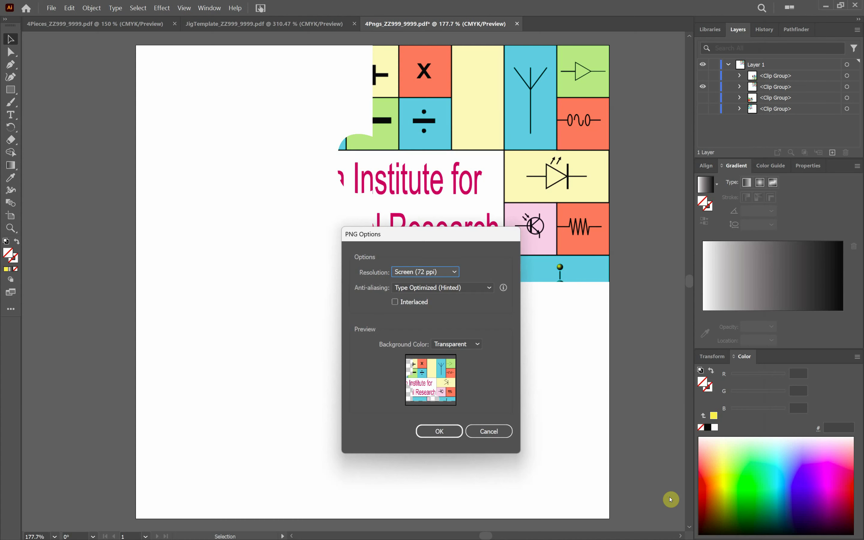
{"action": "left_click", "coordinate": [440, 433]}
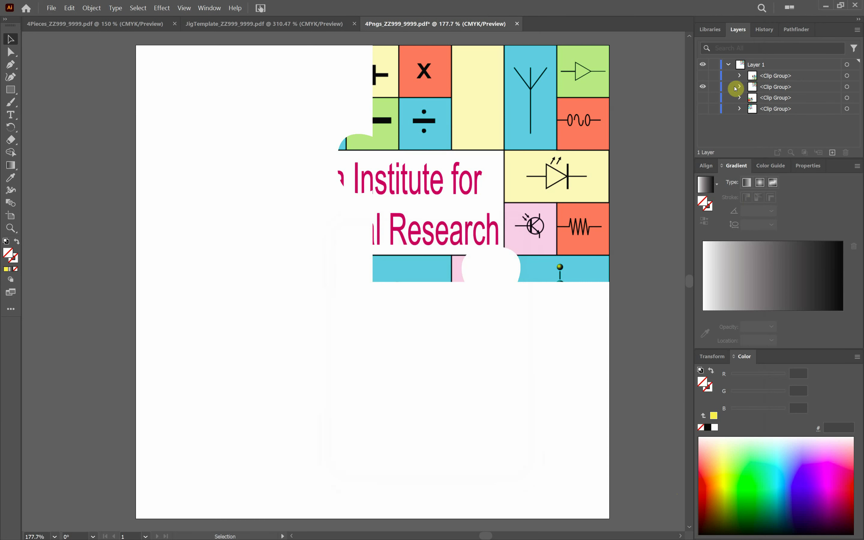
- Check the piece order in the question paper and make the lower-left piece the only visible clip group
{"action": "key", "text": "alt+Tab"}
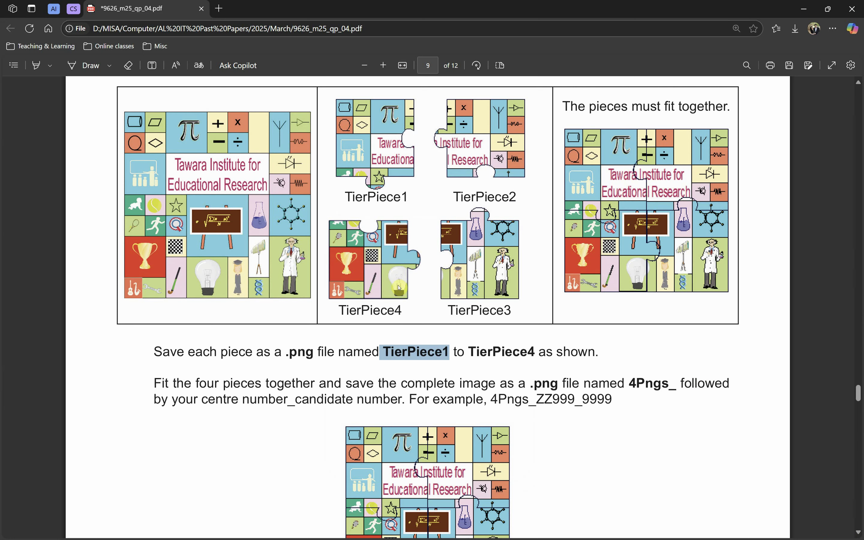
{"action": "key", "text": "alt+Tab"}
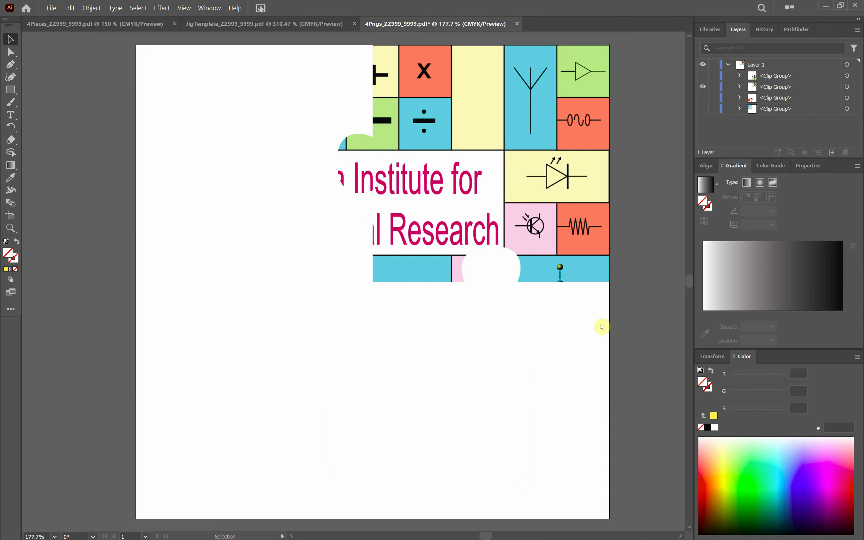
{"action": "left_click", "coordinate": [703, 88]}
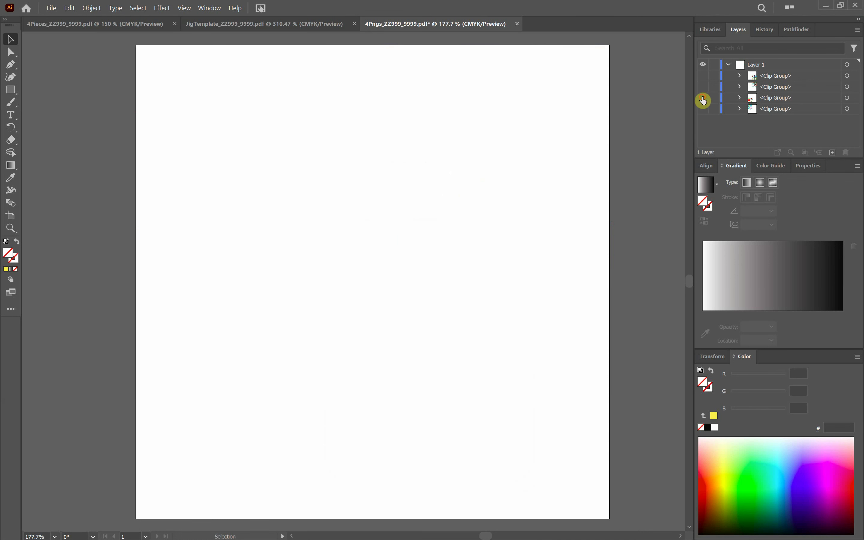
{"action": "left_click", "coordinate": [702, 98]}
- Export the lower-left piece as a PNG named TierPiece3 at Screen (72 ppi) resolution with a transparent background
{"action": "left_click", "coordinate": [53, 7]}
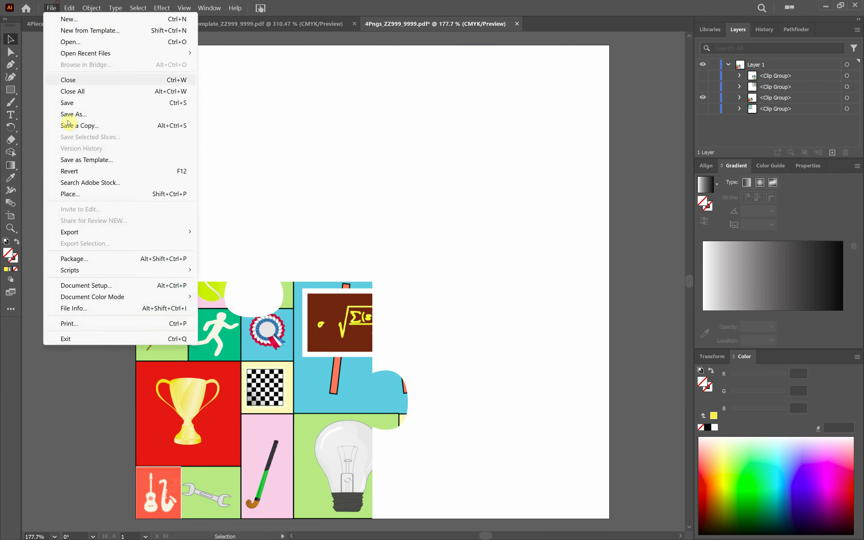
{"action": "mouse_move", "coordinate": [135, 236]}
{"action": "left_click", "coordinate": [249, 244]}
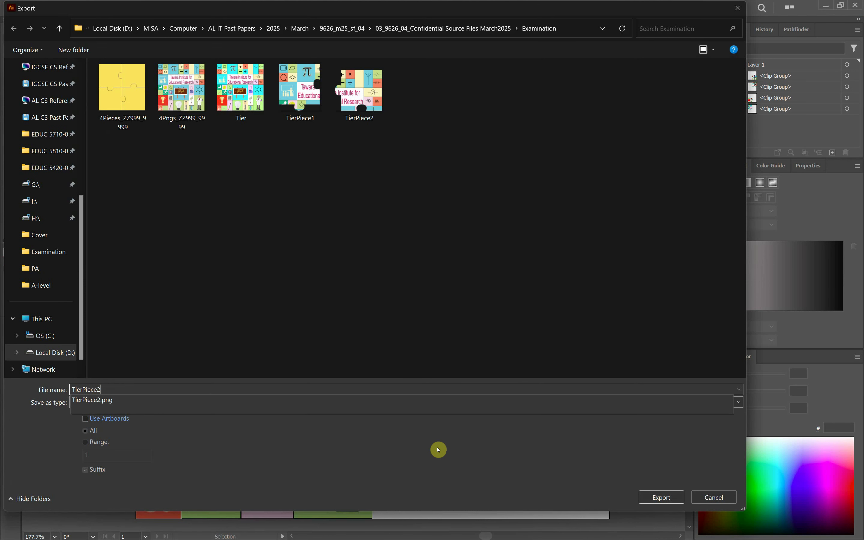
{"action": "type", "text": "3"}
{"action": "key", "text": "Return"}
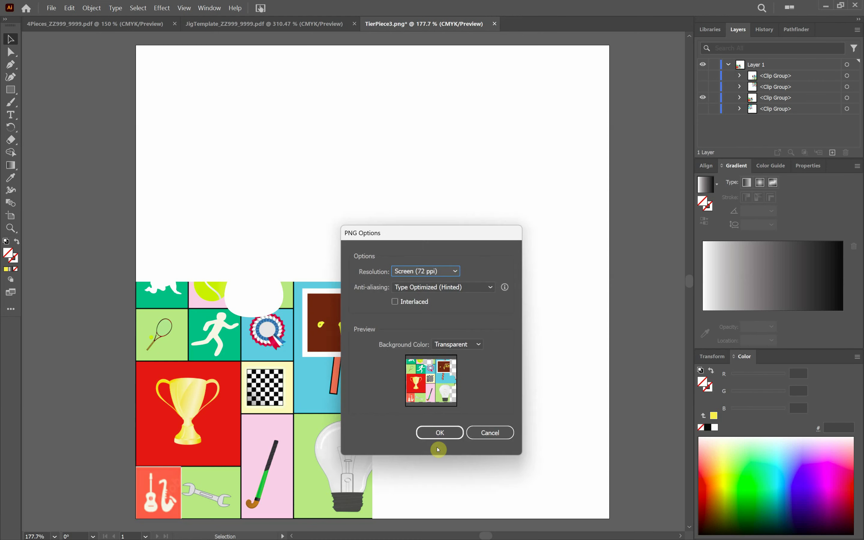
{"action": "left_click", "coordinate": [440, 435]}
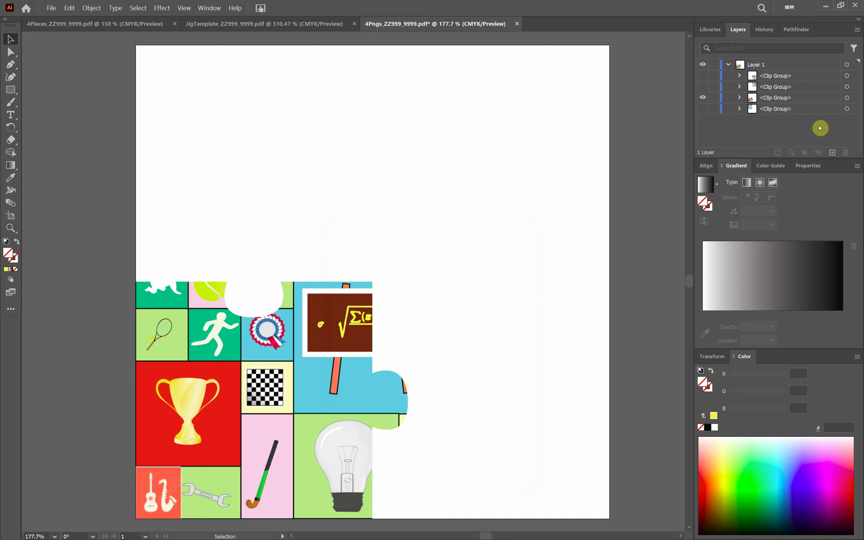
- Show only the lower-right piece and export it as a PNG named TierPiece4 at Screen (72 ppi) resolution with a transparent background
{"action": "left_click", "coordinate": [707, 80]}
{"action": "left_click", "coordinate": [702, 99]}
{"action": "left_click", "coordinate": [52, 8]}
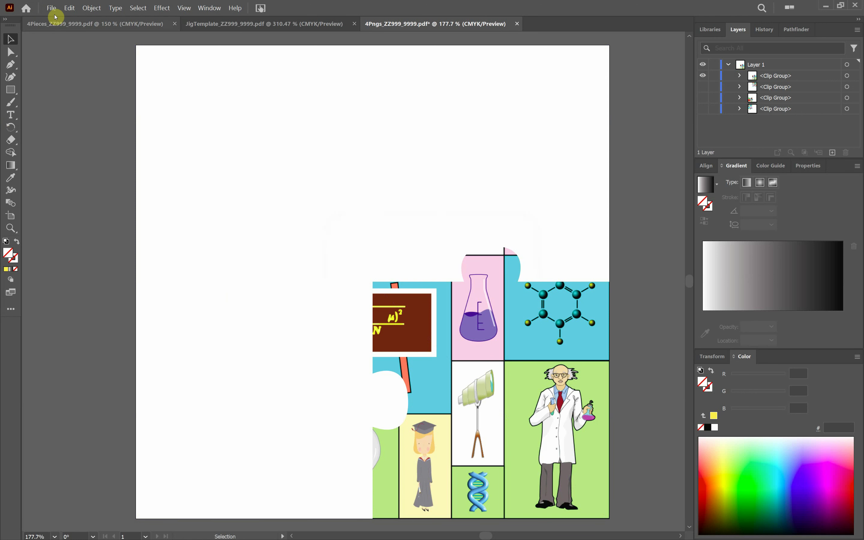
{"action": "mouse_move", "coordinate": [144, 233]}
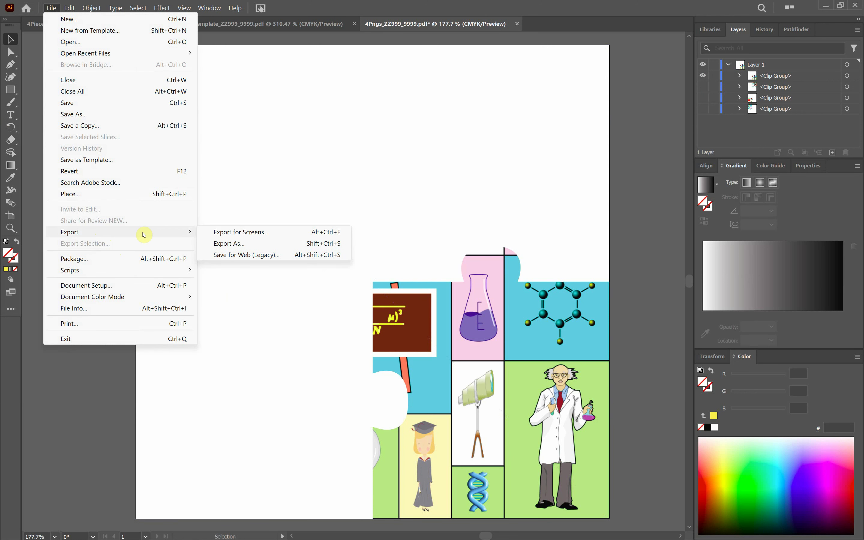
{"action": "left_click", "coordinate": [218, 244]}
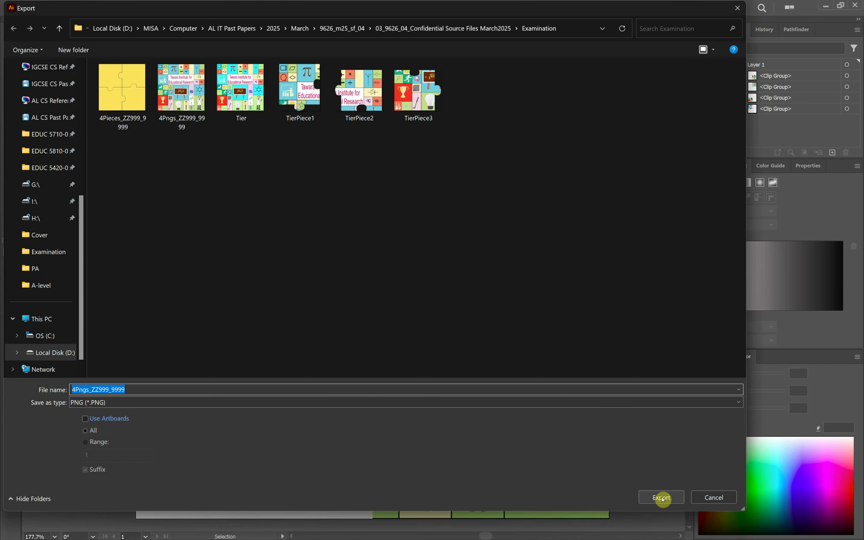
{"action": "type", "text": "TierPiece2"}
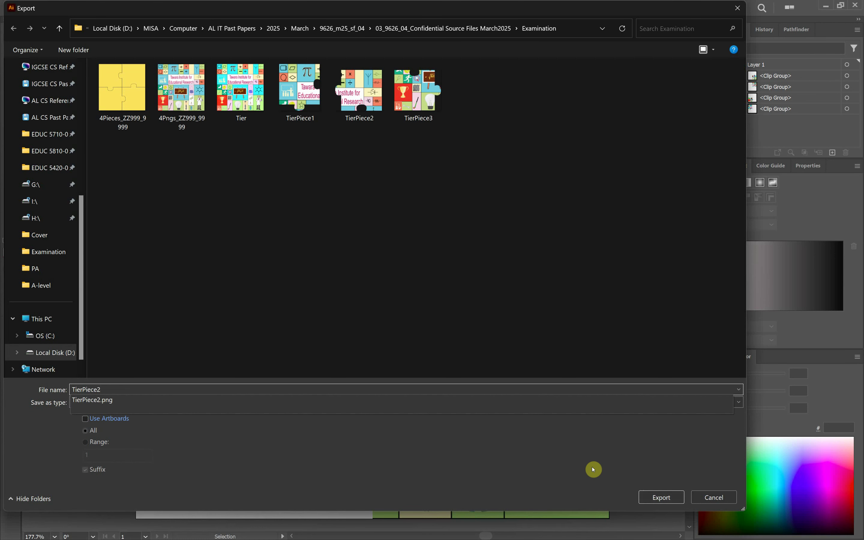
{"action": "key", "text": "BackSpace"}
{"action": "type", "text": "4"}
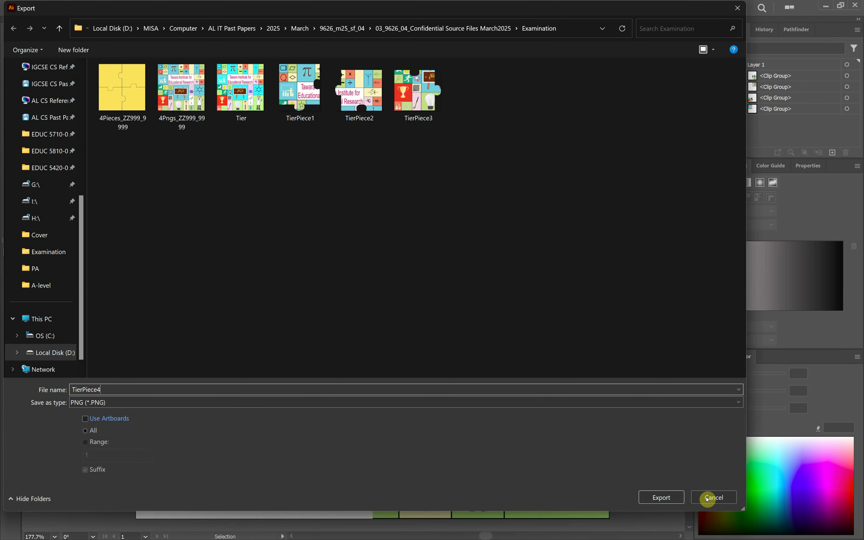
{"action": "left_click", "coordinate": [662, 497]}
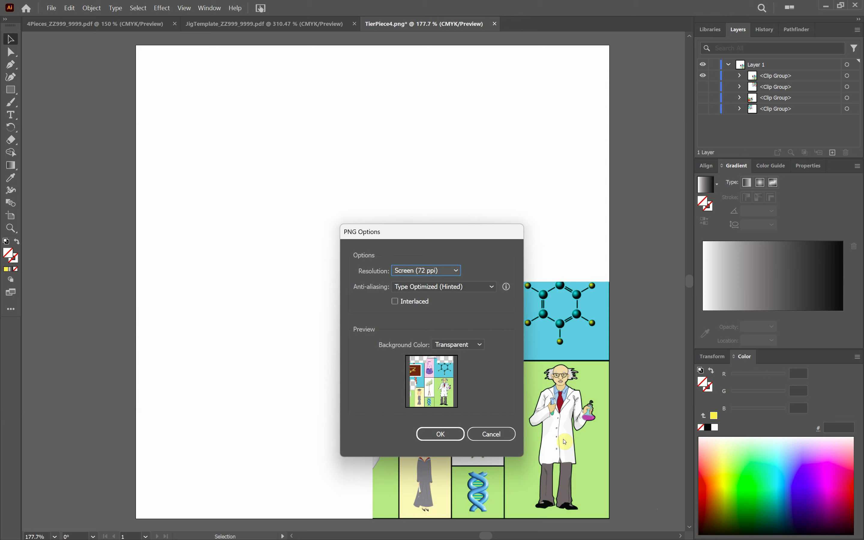
{"action": "left_click", "coordinate": [441, 433]}
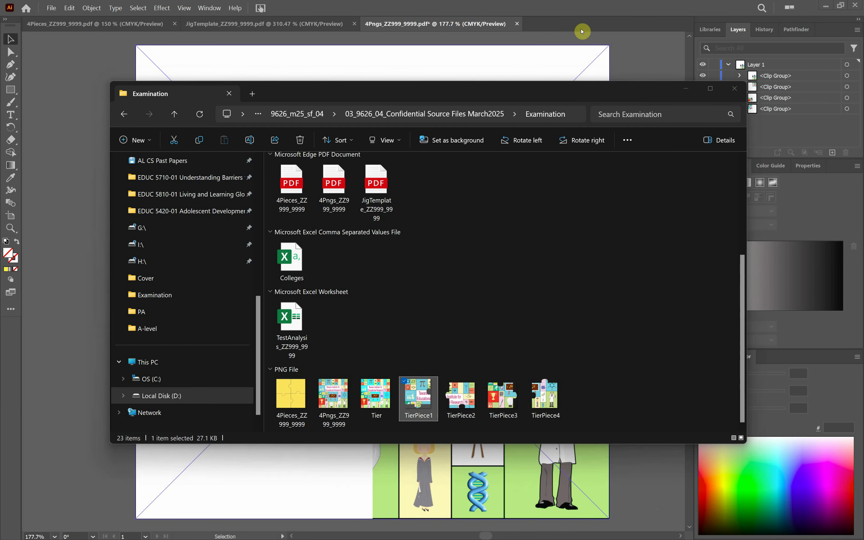
- Review the Task 2 requirements and the Task 3 animation instructions in the question paper
{"action": "key", "text": "alt+Tab"}
{"action": "scroll", "coordinate": [585, 289], "scroll_direction": "down", "scroll_amount": 5}
{"action": "scroll", "coordinate": [584, 289], "scroll_direction": "down", "scroll_amount": 15}
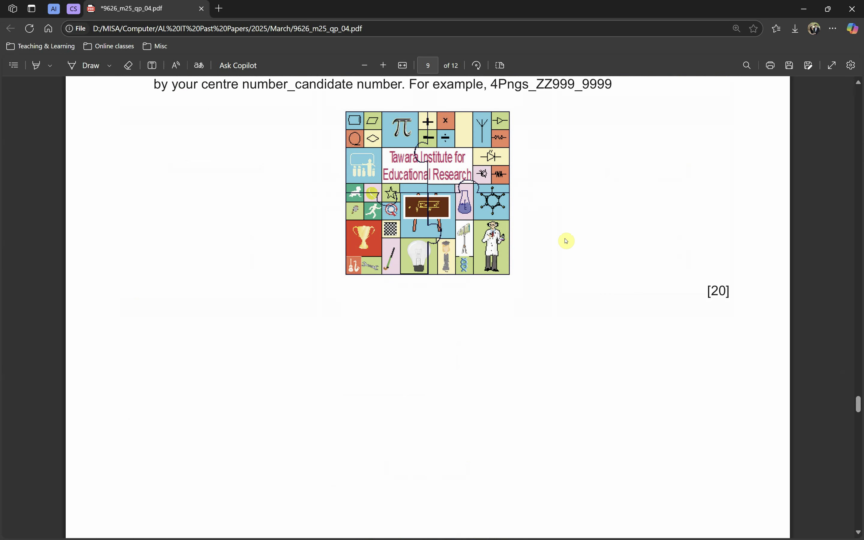
{"action": "scroll", "coordinate": [567, 249], "scroll_direction": "up", "scroll_amount": 10}
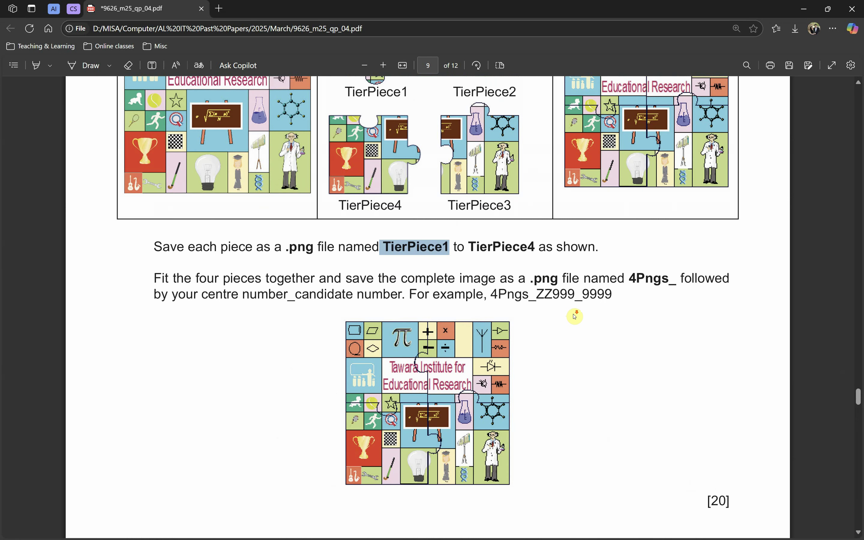
{"action": "scroll", "coordinate": [575, 316], "scroll_direction": "down", "scroll_amount": 3, "text": "ctrl"}
{"action": "scroll", "coordinate": [573, 343], "scroll_direction": "down", "scroll_amount": 10}
{"action": "scroll", "coordinate": [573, 365], "scroll_direction": "up", "scroll_amount": 3}
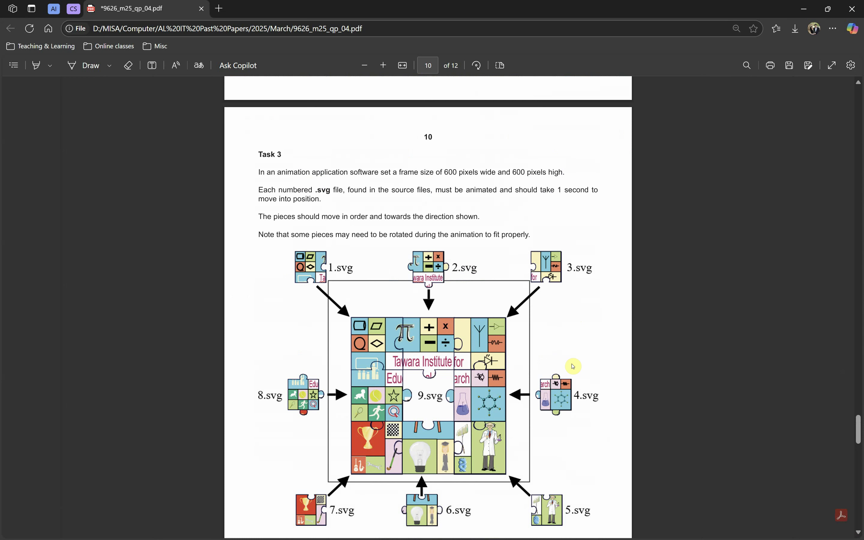
{"action": "scroll", "coordinate": [702, 374], "scroll_direction": "up", "scroll_amount": 12}
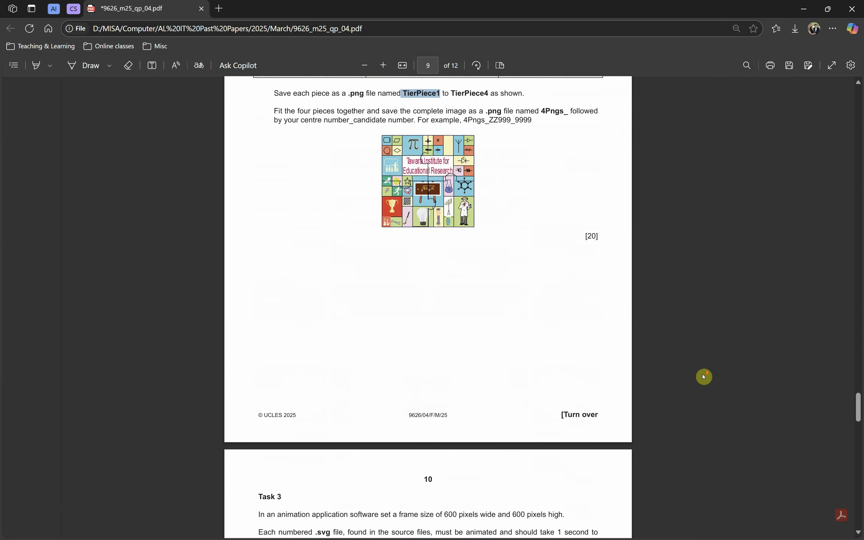
{"action": "scroll", "coordinate": [700, 400], "scroll_direction": "up", "scroll_amount": 10}
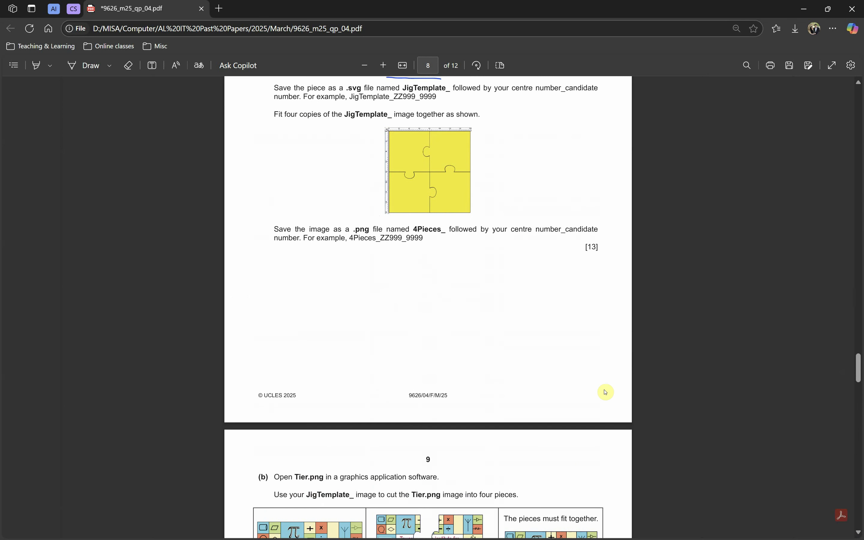
{"action": "scroll", "coordinate": [505, 321], "scroll_direction": "up", "scroll_amount": 4}
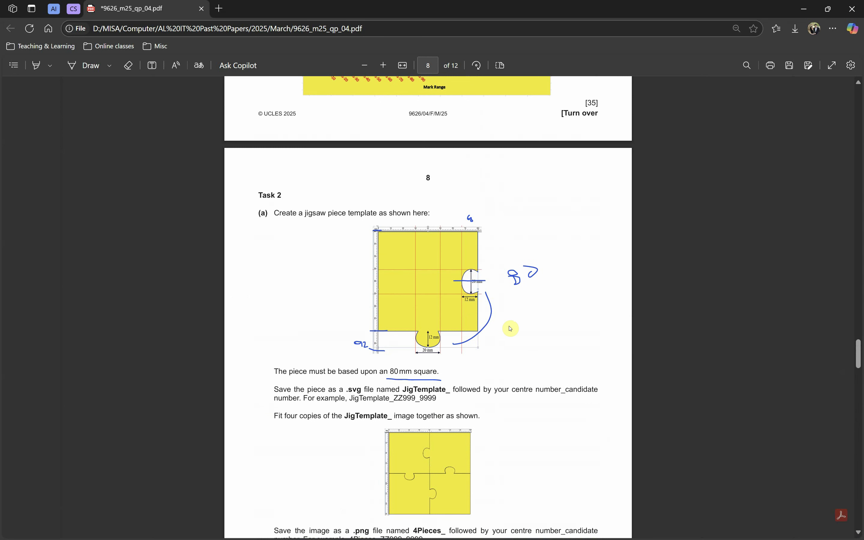
{"action": "key", "text": "alt+Tab"}
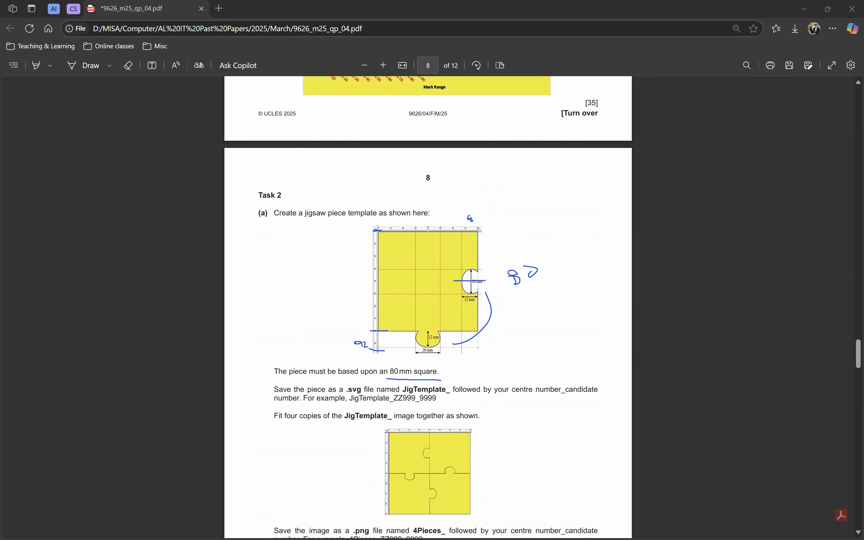